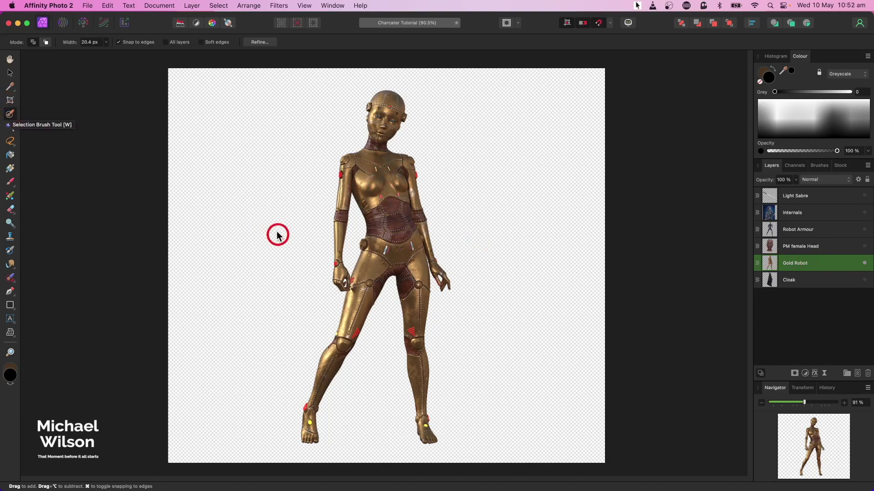
Step: Select the gold robot's right hand with a 5.4 px Selection Brush and duplicate it onto a new layer
{"action": "key", "text": "super+plus"}
{"action": "key", "text": "super+plus"}
{"action": "key", "text": "super+plus"}
{"action": "key", "text": "super+plus"}
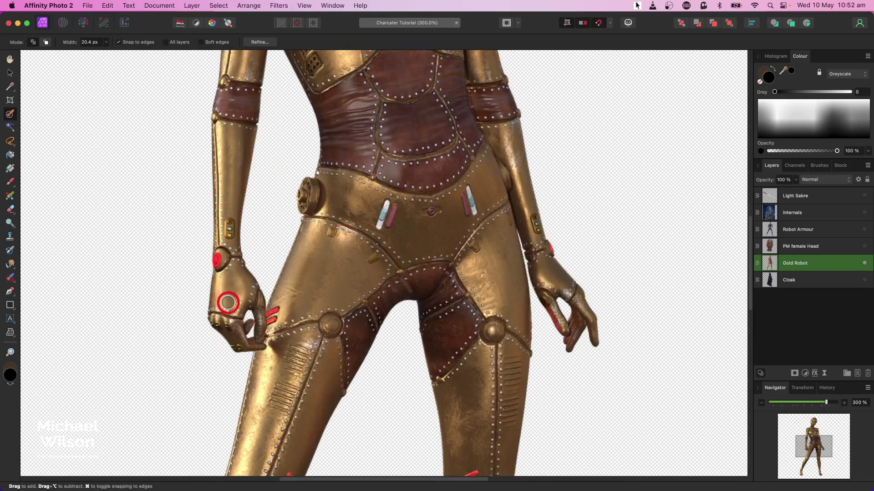
{"action": "key", "text": "bracketleft"}
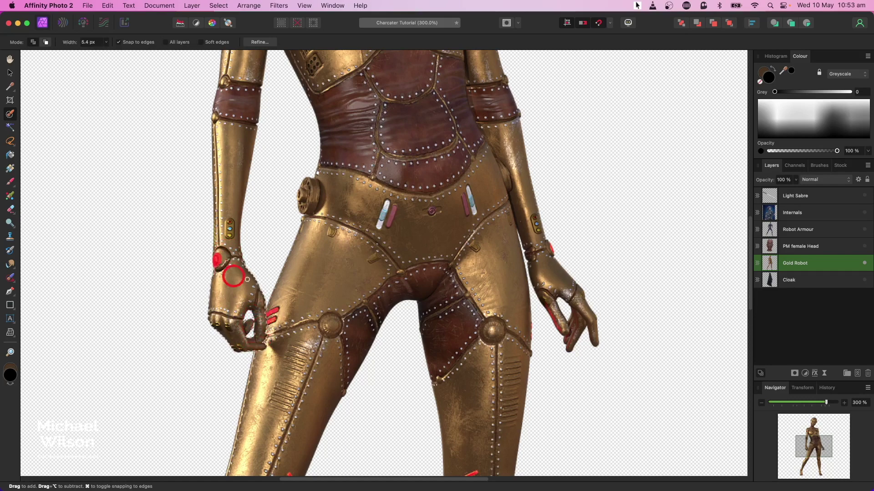
{"action": "left_click", "coordinate": [833, 268]}
{"action": "key", "text": "super+j"}
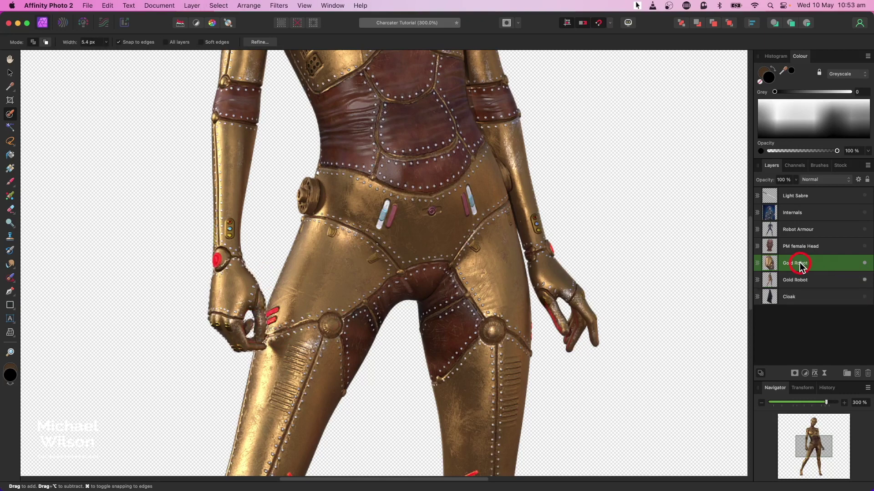
Step: Rename the duplicated hand layer as Hand
{"action": "double_click", "coordinate": [810, 268]}
{"action": "type", "text": "Ha"}
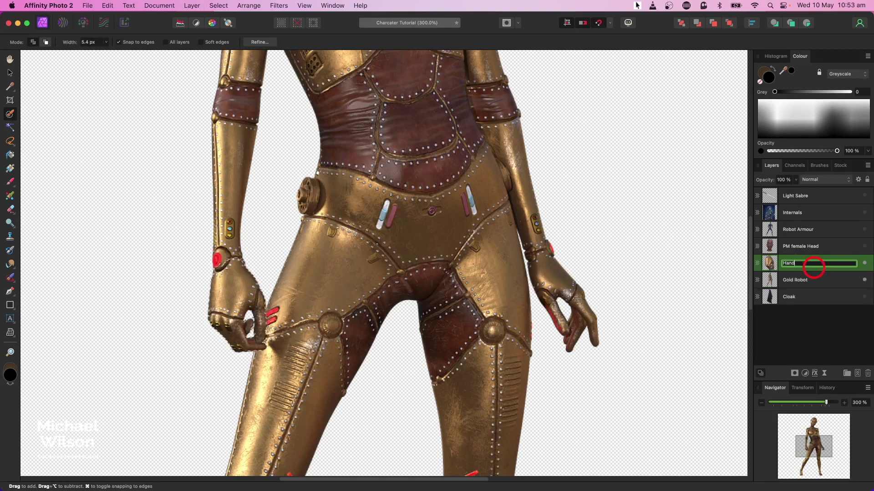
{"action": "type", "text": "nd"}
{"action": "key", "text": "Return"}
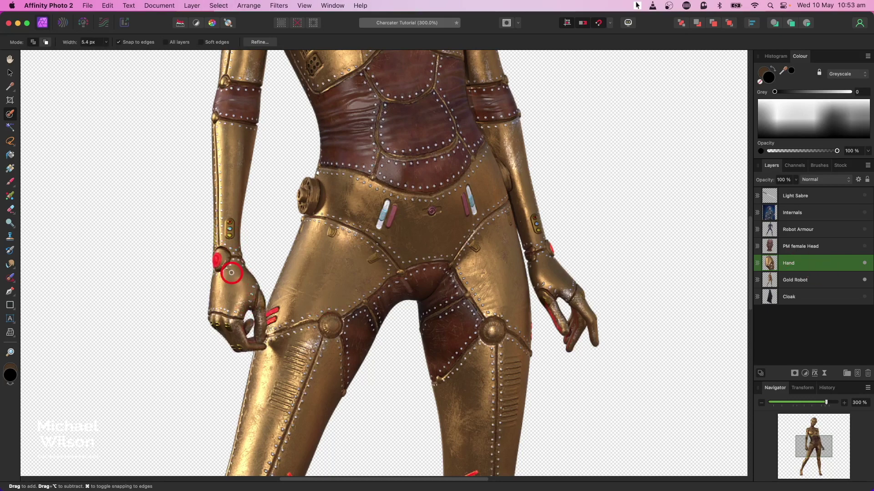
Step: Select the brown leather midsection on the Gold Robot layer and duplicate it onto a new layer named Middle
{"action": "left_click", "coordinate": [797, 283]}
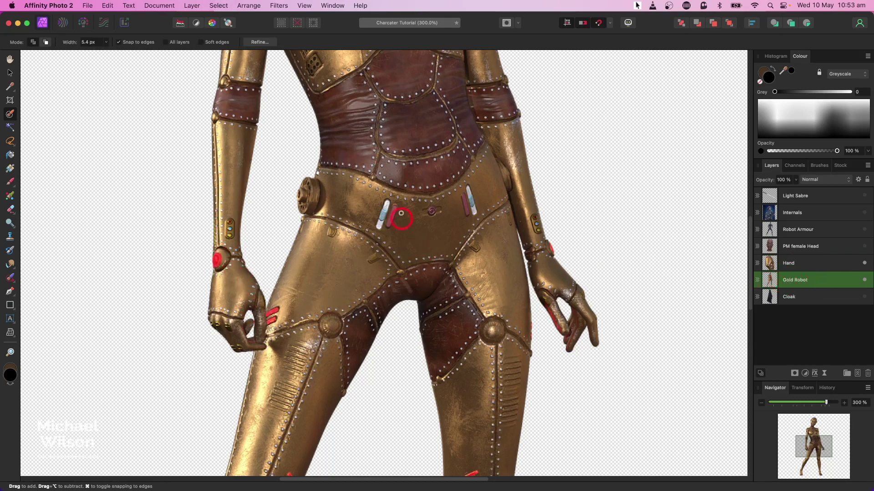
{"action": "left_click_drag", "start_coordinate": [392, 171], "coordinate": [380, 250]}
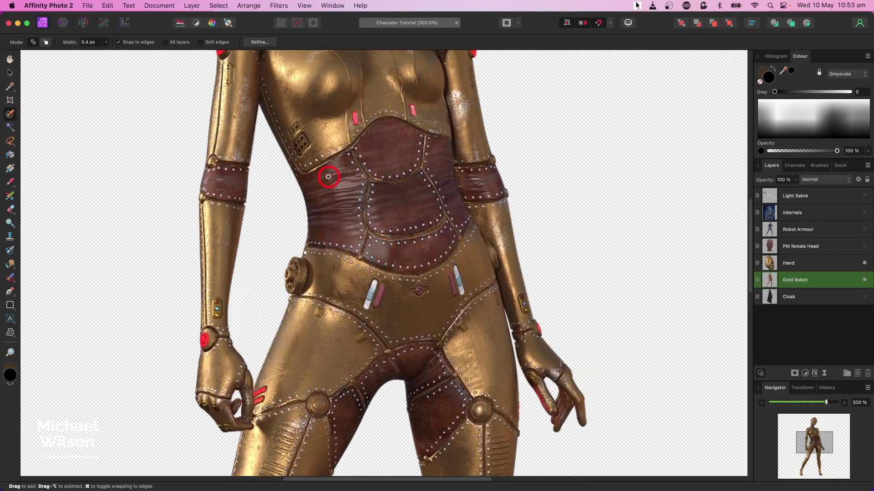
{"action": "mouse_move", "coordinate": [328, 176]}
{"action": "left_mouse_down"}
{"action": "mouse_move", "coordinate": [378, 130]}
{"action": "mouse_move", "coordinate": [361, 165]}
{"action": "mouse_move", "coordinate": [377, 186]}
{"action": "left_mouse_up"}
{"action": "key", "text": "bracketright"}
{"action": "key", "text": "bracketright"}
{"action": "mouse_move", "coordinate": [428, 157]}
{"action": "left_mouse_down"}
{"action": "mouse_move", "coordinate": [448, 184]}
{"action": "mouse_move", "coordinate": [435, 240]}
{"action": "mouse_move", "coordinate": [389, 249]}
{"action": "mouse_move", "coordinate": [323, 232]}
{"action": "mouse_move", "coordinate": [318, 194]}
{"action": "mouse_move", "coordinate": [386, 199]}
{"action": "left_mouse_up"}
{"action": "key", "text": "super+j"}
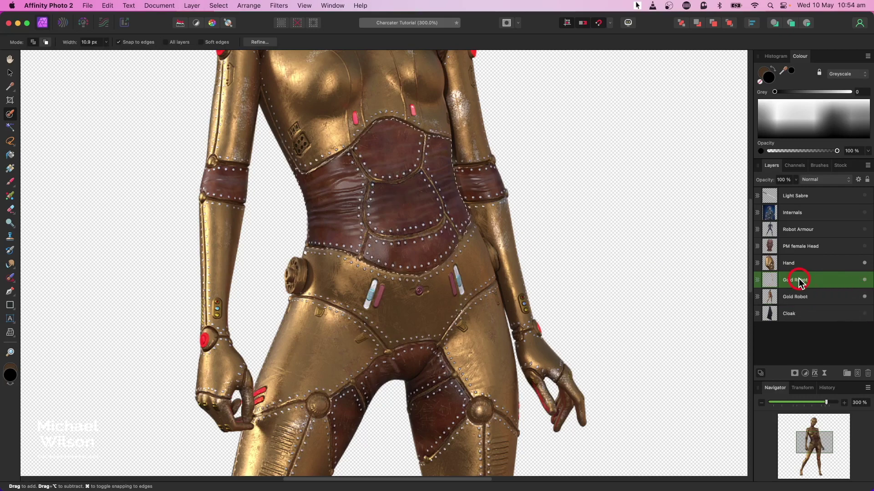
{"action": "double_click", "coordinate": [794, 280]}
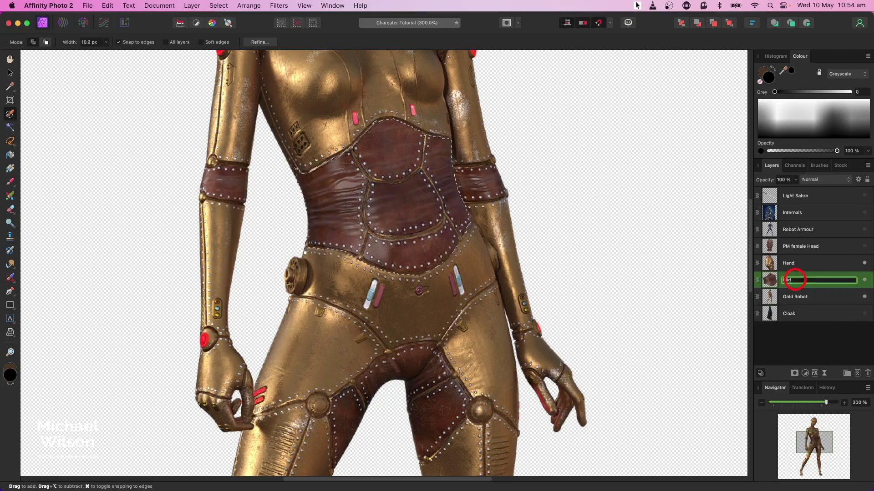
{"action": "key", "text": "Return"}
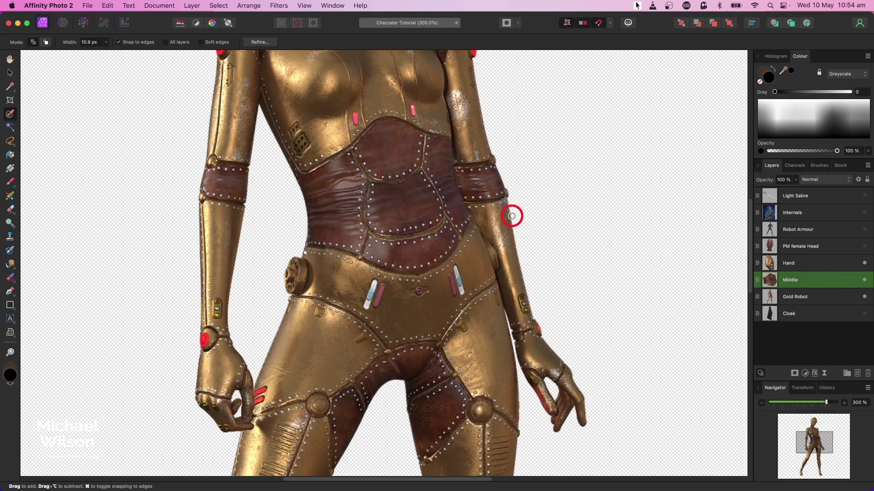
Step: Show the Internals layer and select the round light in the middle of its torso with the Elliptical Marquee
{"action": "key", "text": "super+0"}
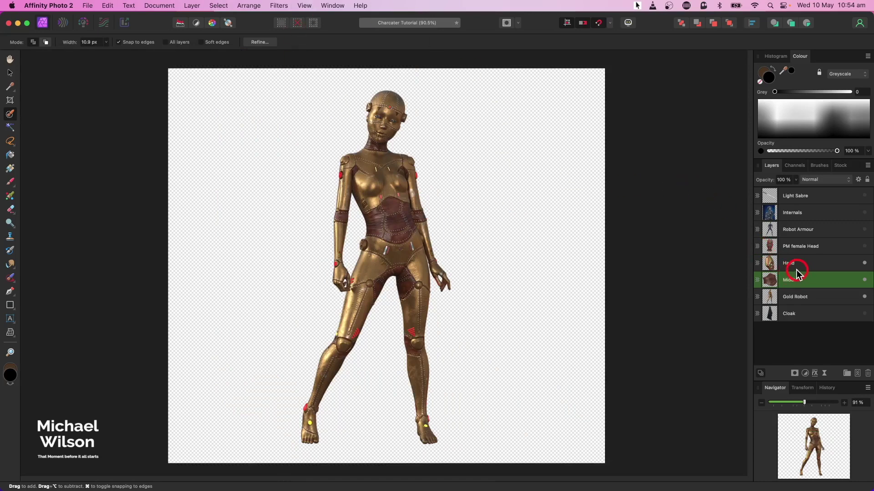
{"action": "left_click", "coordinate": [830, 213]}
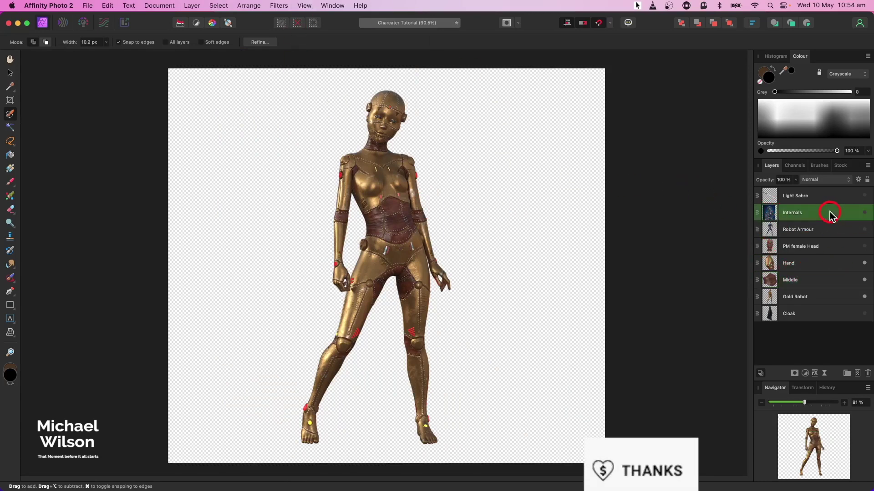
{"action": "left_click", "coordinate": [861, 212]}
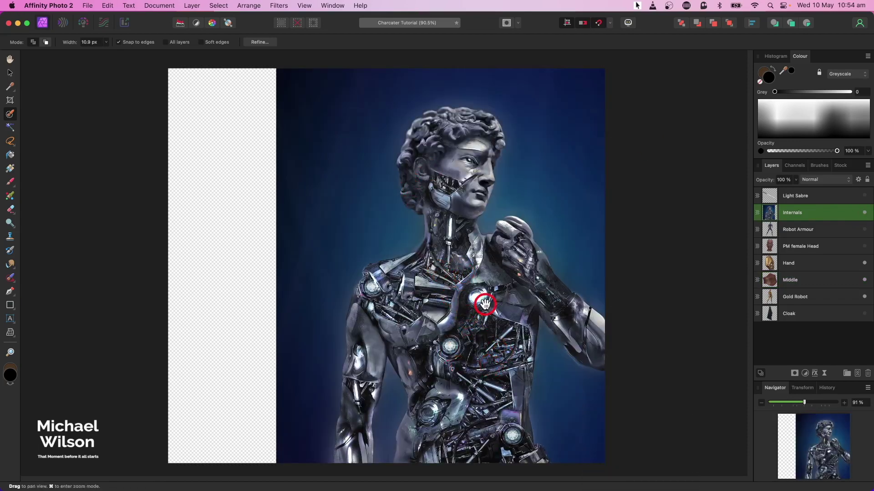
{"action": "left_click_drag", "start_coordinate": [485, 303], "coordinate": [487, 239]}
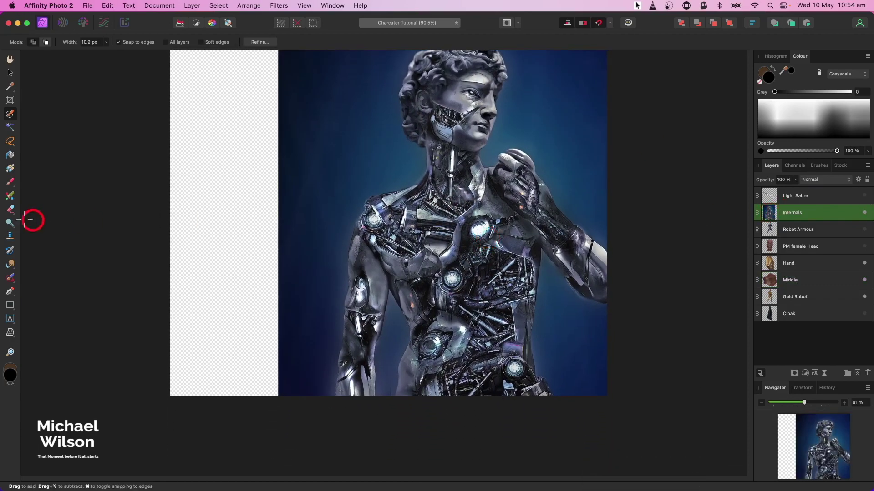
{"action": "left_click_drag", "start_coordinate": [4, 144], "coordinate": [48, 156]}
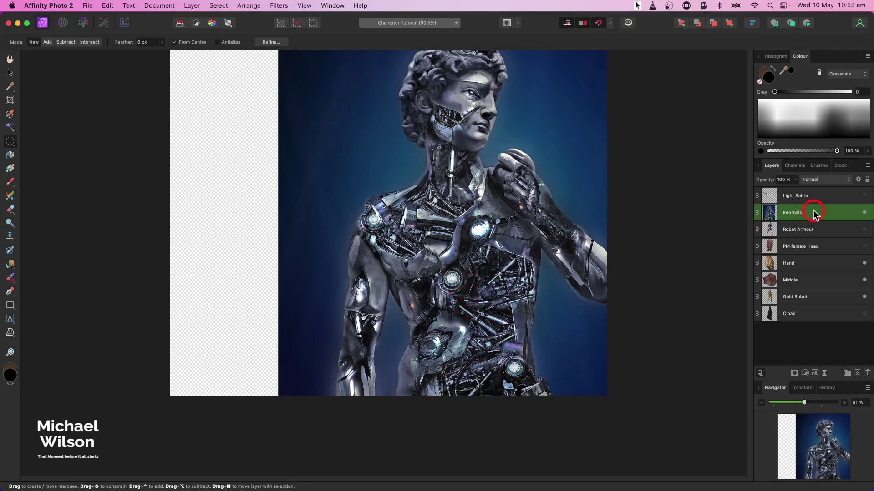
Step: Duplicate the selected round light onto a new layer and name it Light
{"action": "key", "text": "super+j"}
{"action": "double_click", "coordinate": [787, 213]}
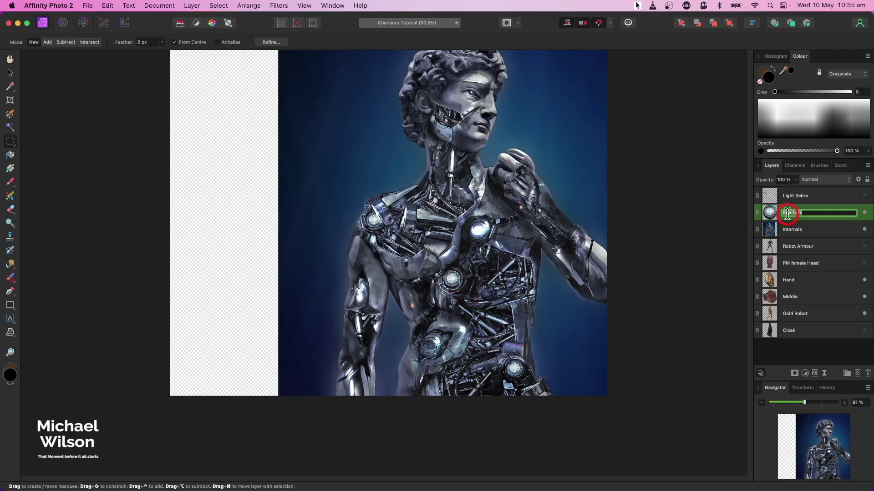
{"action": "type", "text": "Light"}
{"action": "key", "text": "Return"}
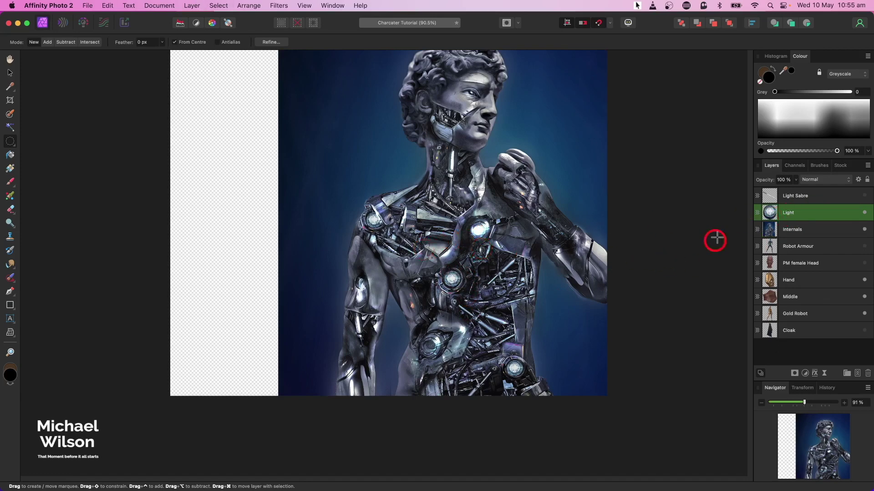
Step: Clip the Internals layer inside the Middle layer and expand Middle to reveal the nested layer
{"action": "left_click", "coordinate": [813, 233]}
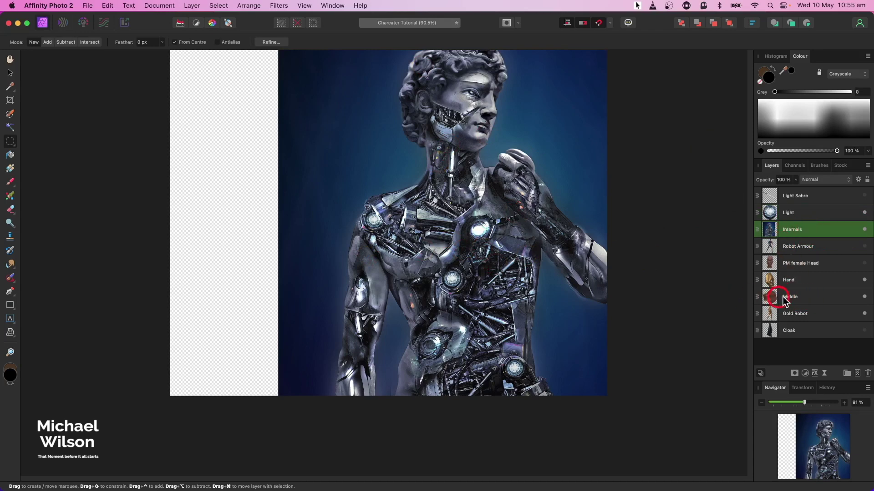
{"action": "left_click_drag", "start_coordinate": [793, 235], "coordinate": [757, 298]}
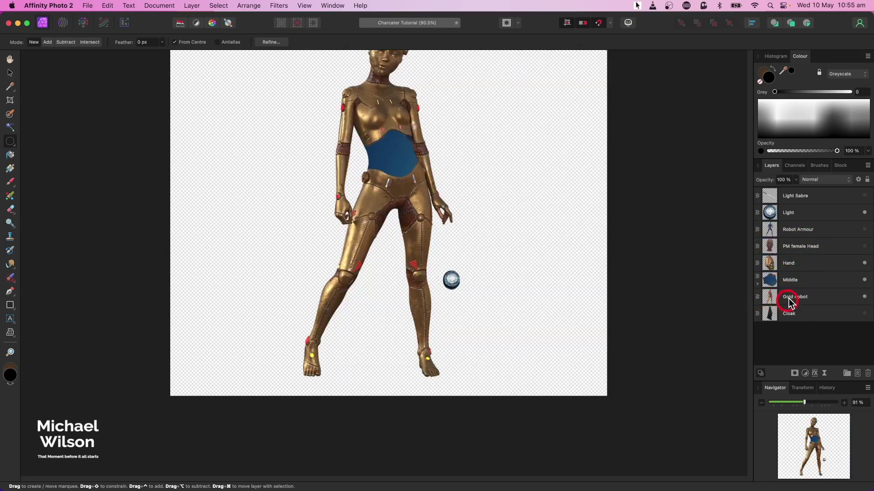
{"action": "left_click", "coordinate": [757, 284]}
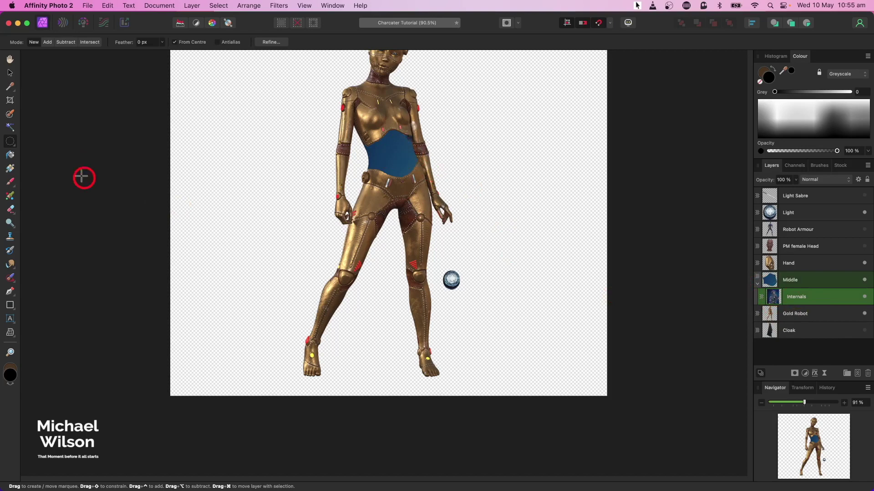
Step: Scale down and reposition the nested Internals image so its machinery fills the robot's midsection, and clear the layer selection
{"action": "left_click", "coordinate": [10, 72]}
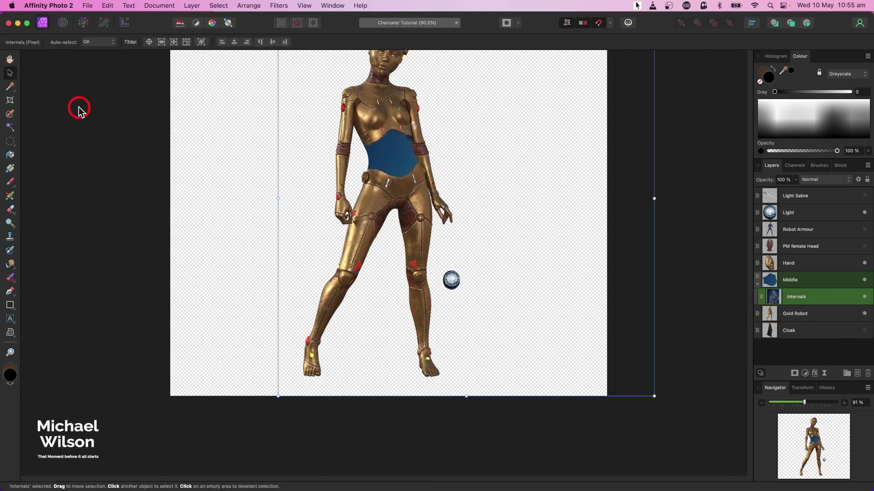
{"action": "left_click_drag", "start_coordinate": [655, 396], "coordinate": [489, 257]}
{"action": "left_click_drag", "start_coordinate": [457, 208], "coordinate": [441, 185]}
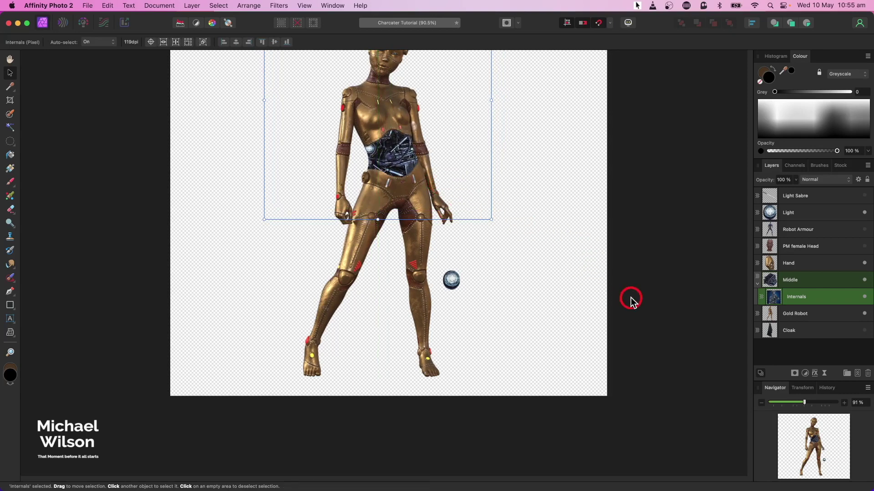
{"action": "left_click_drag", "start_coordinate": [491, 219], "coordinate": [525, 257]}
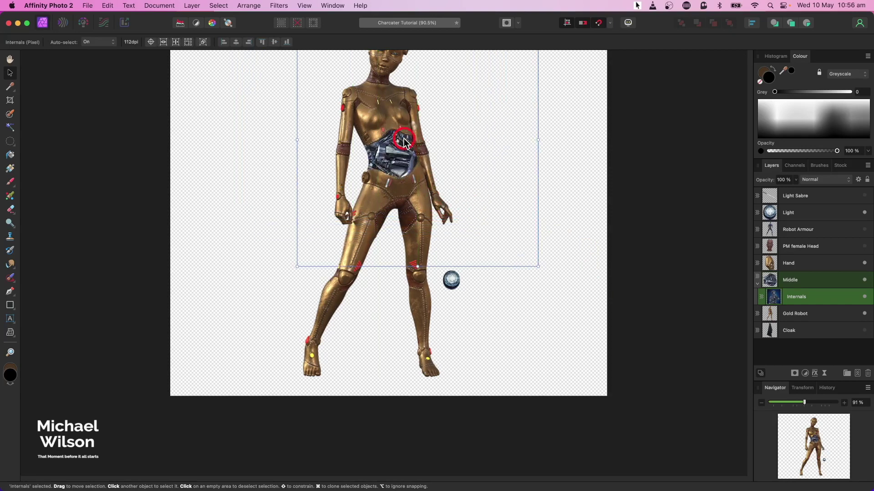
{"action": "left_click", "coordinate": [756, 287]}
{"action": "scroll", "coordinate": [438, 239], "scroll_direction": "up", "scroll_amount": 3}
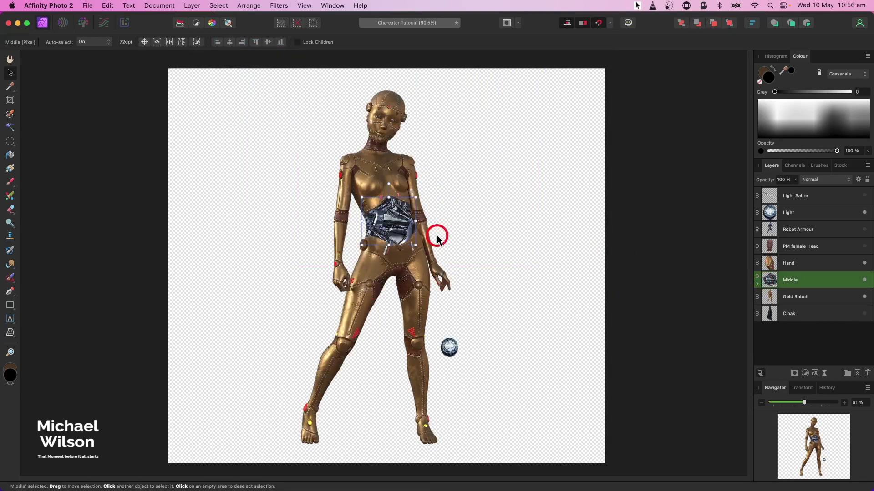
{"action": "left_click", "coordinate": [639, 249]}
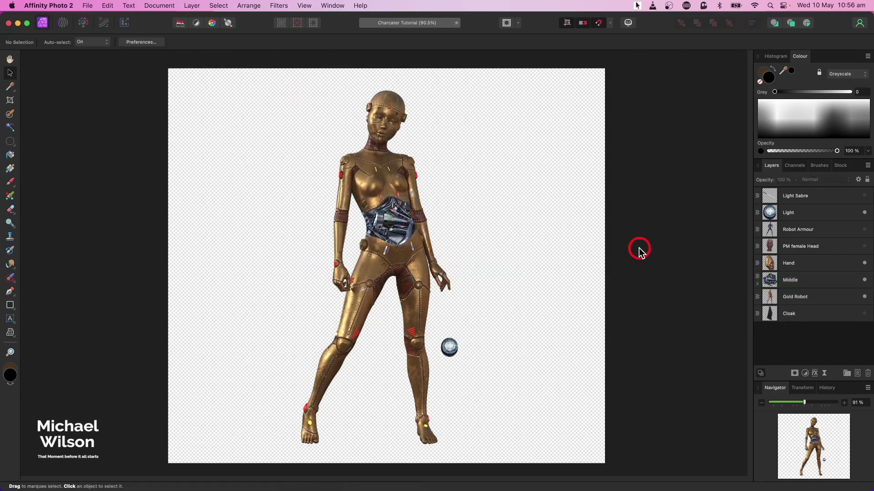
Step: Show the Robot Armour layer and move the blue robot clear of the gold robot
{"action": "left_click", "coordinate": [831, 231]}
{"action": "left_click", "coordinate": [864, 229]}
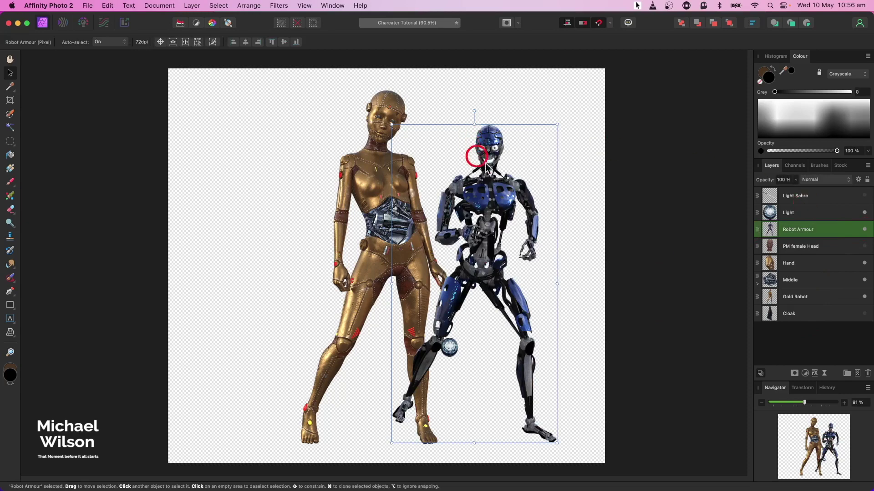
{"action": "left_click_drag", "start_coordinate": [486, 165], "coordinate": [541, 125]}
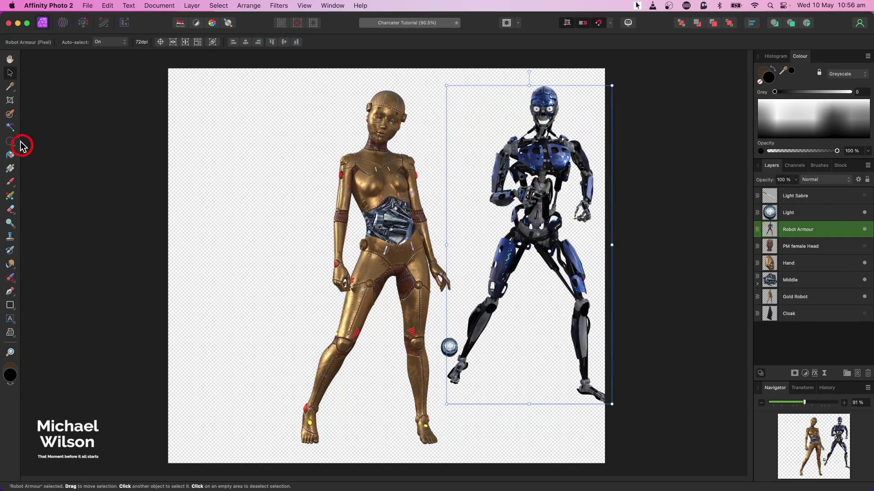
Step: Select the blue robot's right thigh armour with a 10.5 px Selection Brush and duplicate it onto a new layer
{"action": "left_click", "coordinate": [10, 113]}
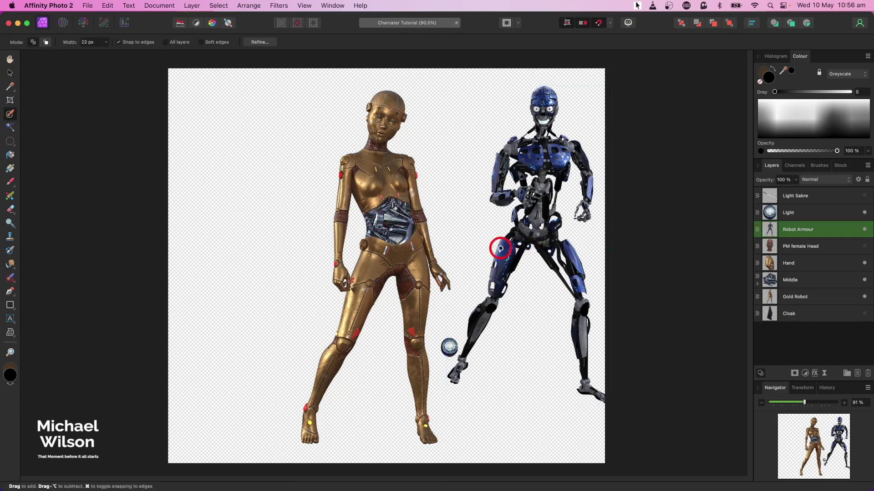
{"action": "key", "text": "super+equal"}
{"action": "key", "text": "super+equal"}
{"action": "left_click_drag", "start_coordinate": [500, 248], "coordinate": [332, 248]}
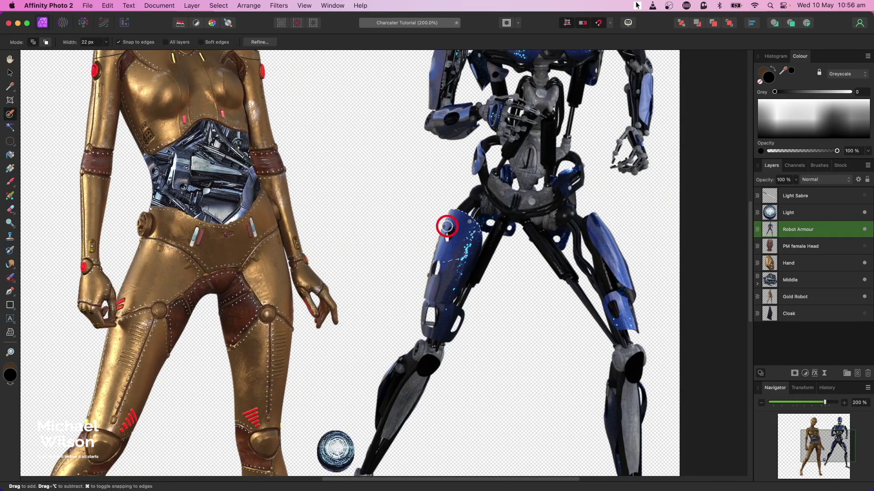
{"action": "left_click_drag", "start_coordinate": [448, 269], "coordinate": [443, 277]}
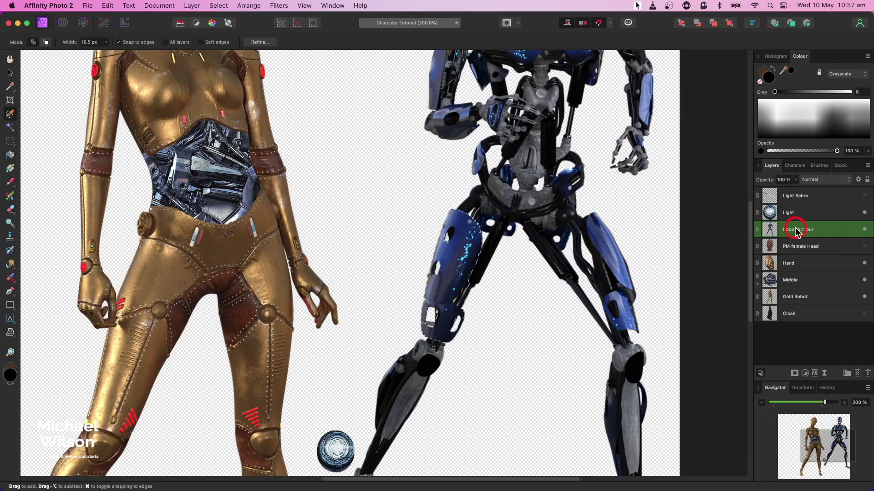
{"action": "key", "text": "super+j"}
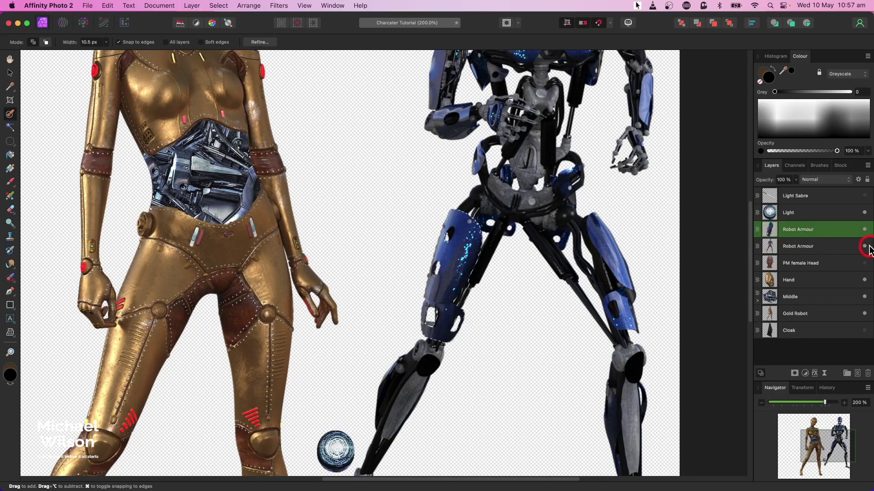
Step: Hide the original Robot Armour layer and move the copied blue armour plate onto the gold robot's right upper arm
{"action": "left_click", "coordinate": [864, 246]}
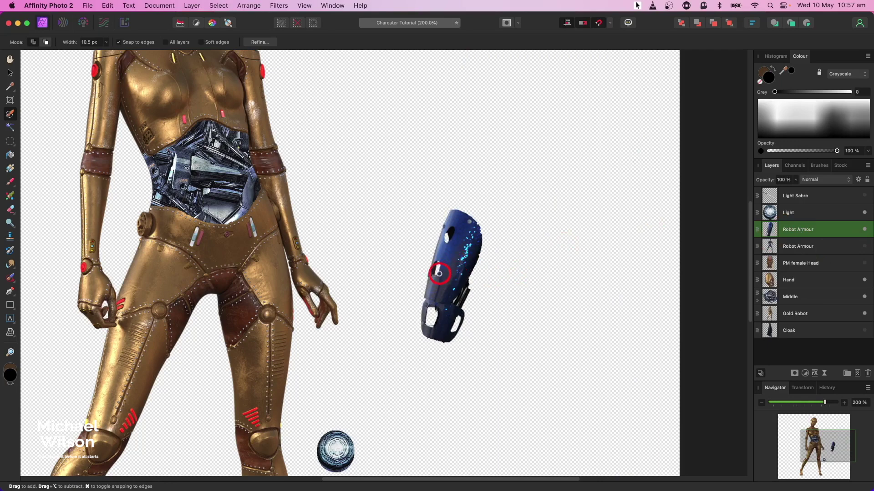
{"action": "key", "text": "super+0"}
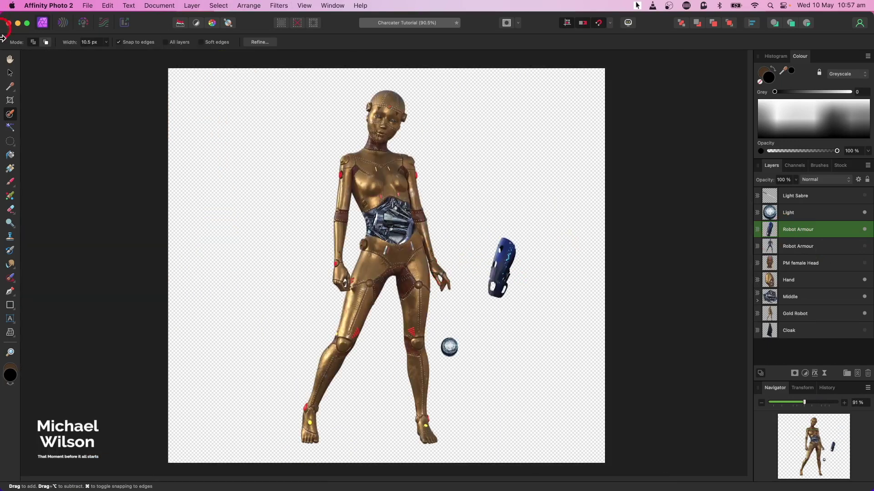
{"action": "left_click", "coordinate": [10, 73]}
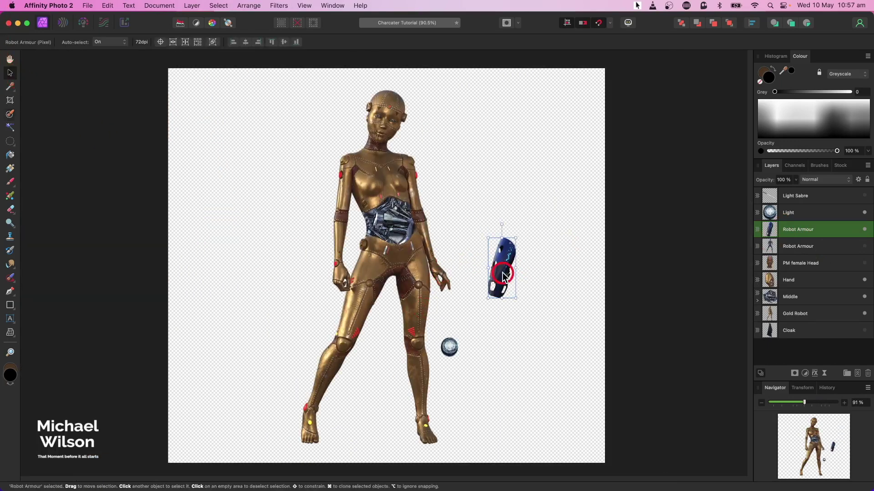
{"action": "left_click_drag", "start_coordinate": [501, 267], "coordinate": [348, 186]}
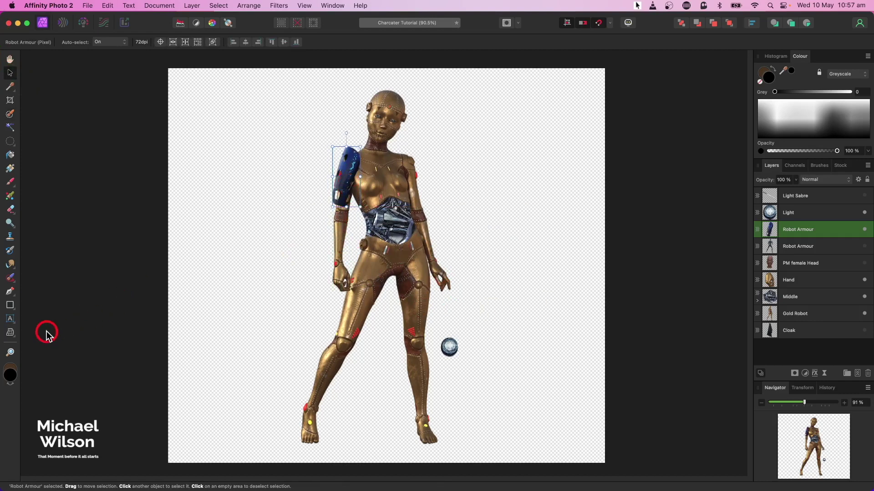
Step: Mesh-warp the blue armour plate so its lower edge wraps around the gold robot's right upper arm, and apply the warp
{"action": "left_click", "coordinate": [10, 334]}
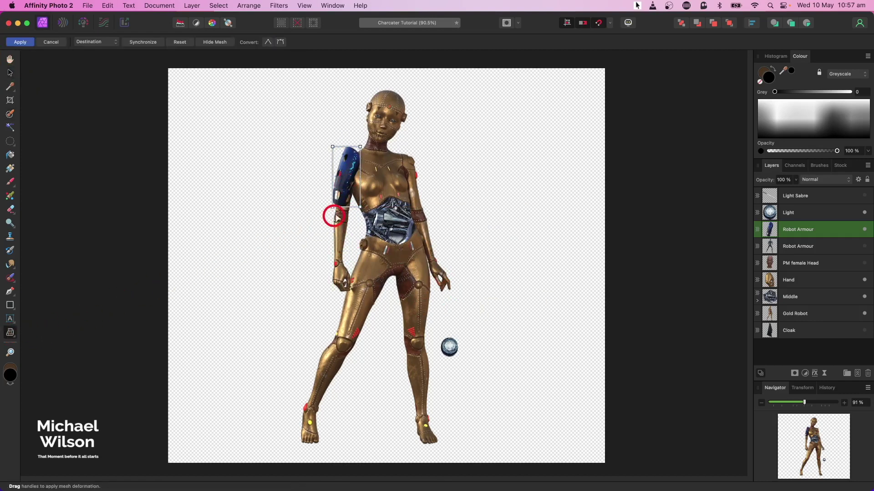
{"action": "left_click_drag", "start_coordinate": [346, 211], "coordinate": [332, 184]}
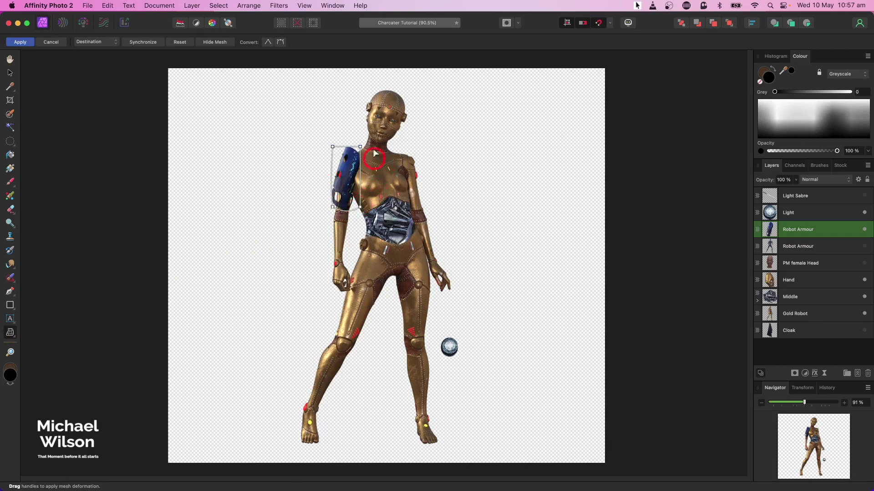
{"action": "left_click", "coordinate": [21, 42]}
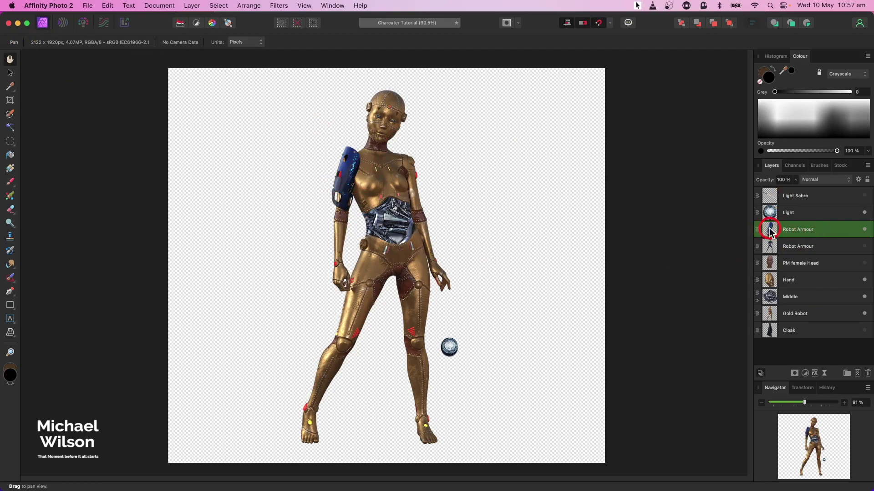
Step: Add an HSL adjustment nested inside the arm plate's Robot Armour layer and shift the hue to turn the plate olive-gold
{"action": "left_click", "coordinate": [804, 373]}
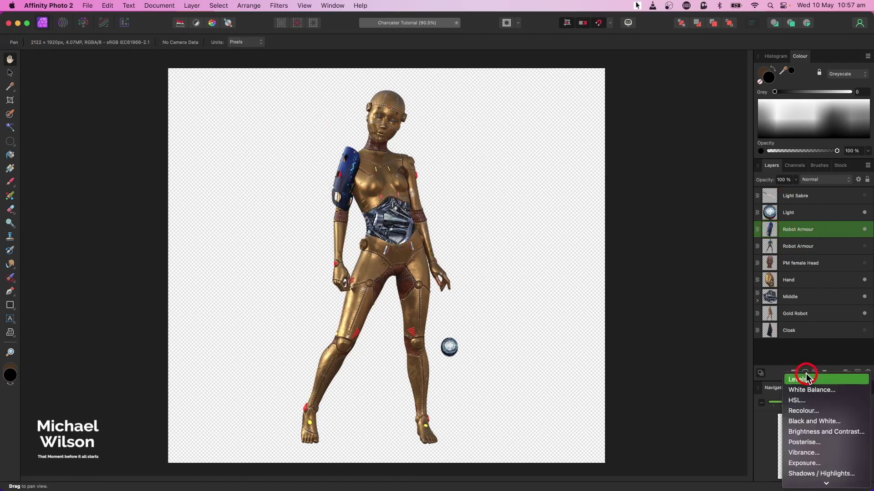
{"action": "left_click", "coordinate": [797, 400]}
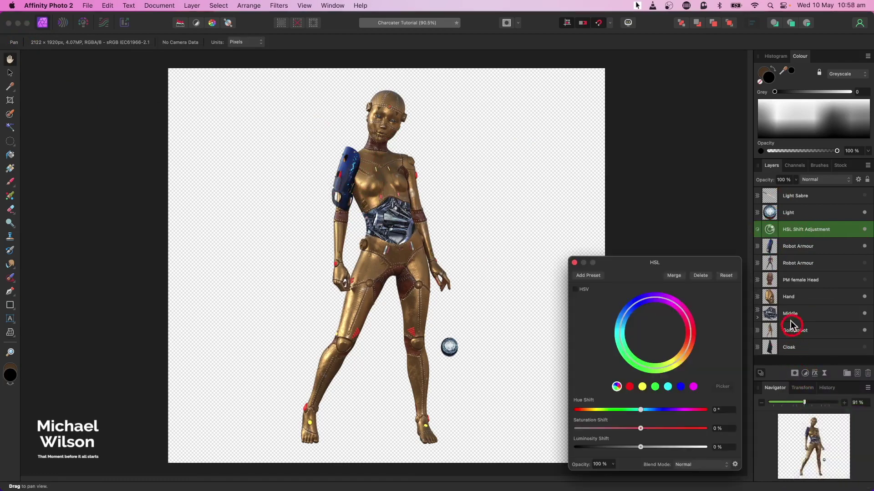
{"action": "left_click_drag", "start_coordinate": [769, 230], "coordinate": [768, 246]}
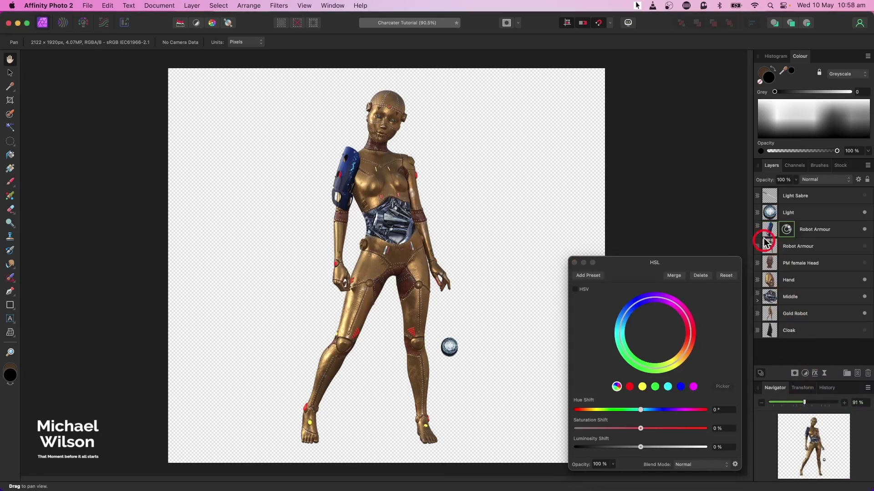
{"action": "left_click", "coordinate": [757, 234]}
{"action": "left_click_drag", "start_coordinate": [717, 264], "coordinate": [702, 84]}
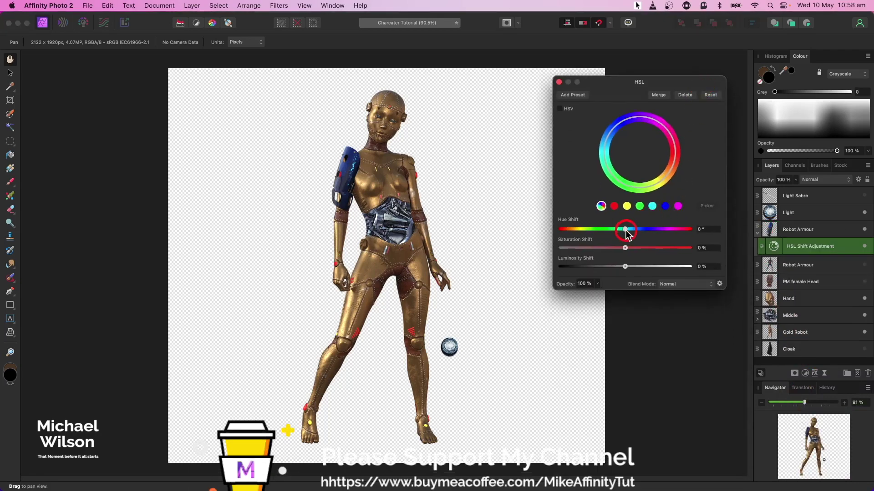
{"action": "left_click_drag", "start_coordinate": [608, 231], "coordinate": [721, 237]}
{"action": "left_click", "coordinate": [559, 82]}
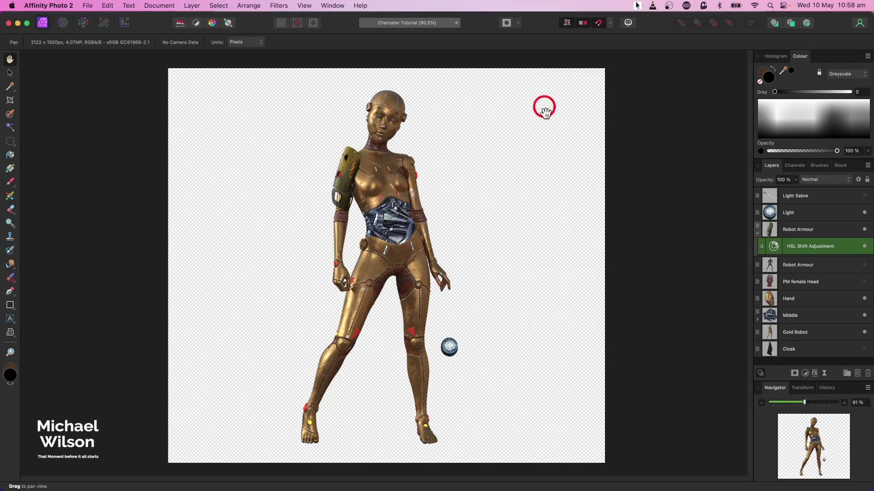
Step: Duplicate the recoloured arm plate, flip the copy horizontally and place it on the robot's left upper arm
{"action": "left_click", "coordinate": [758, 234]}
{"action": "left_click", "coordinate": [783, 231]}
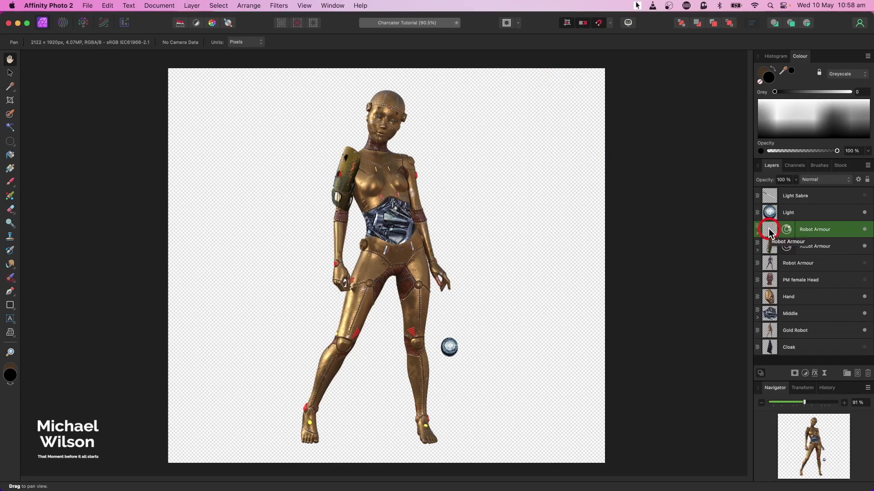
{"action": "key", "text": "super+j"}
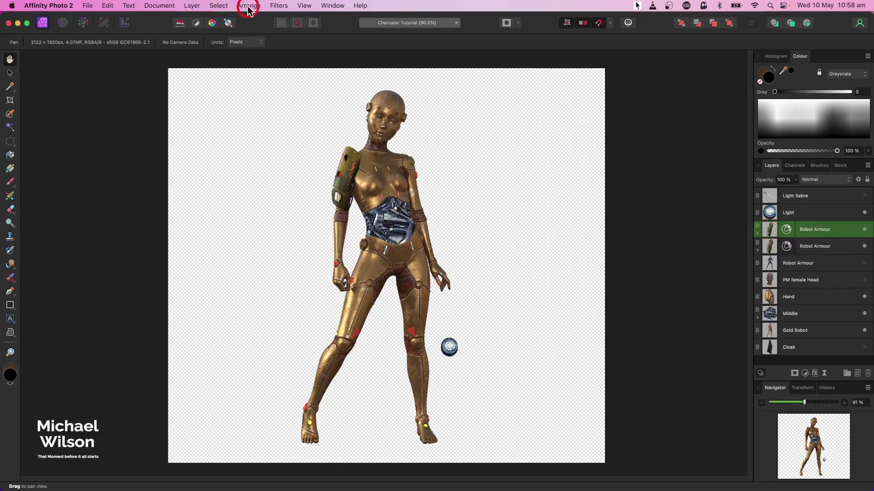
{"action": "left_click", "coordinate": [10, 72]}
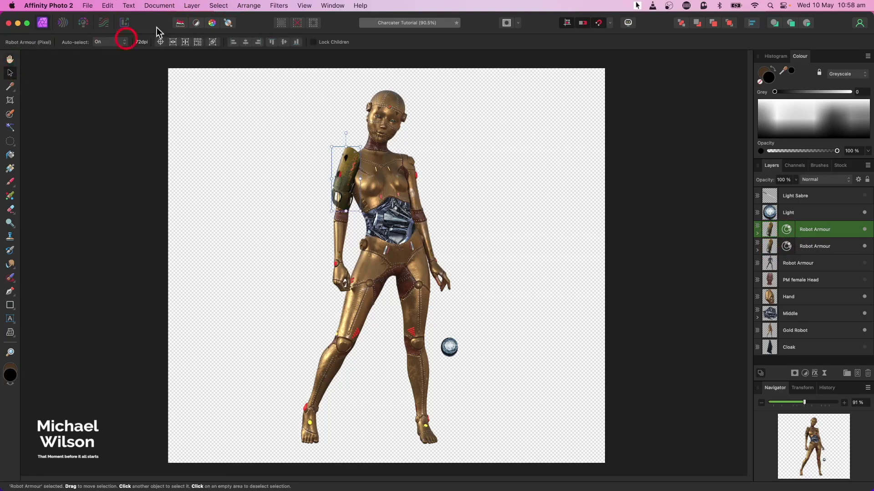
{"action": "left_click", "coordinate": [245, 7]}
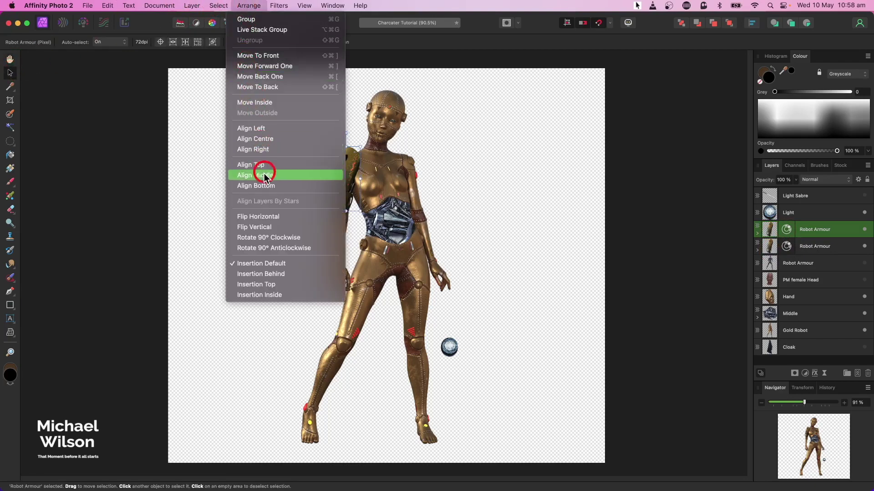
{"action": "left_click", "coordinate": [265, 227]}
{"action": "left_click_drag", "start_coordinate": [345, 194], "coordinate": [414, 189]}
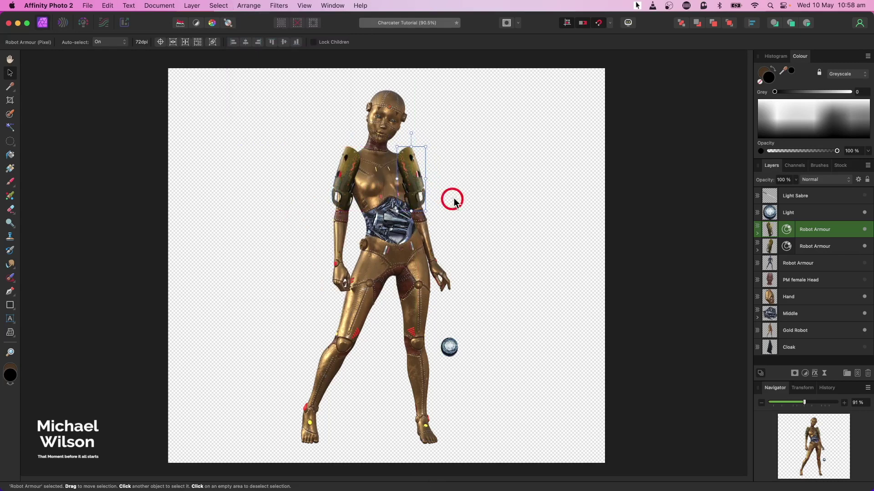
Step: Mesh-warp the left arm plate's outer edge slightly inward to fit the upper arm, and apply the warp
{"action": "left_click", "coordinate": [10, 334]}
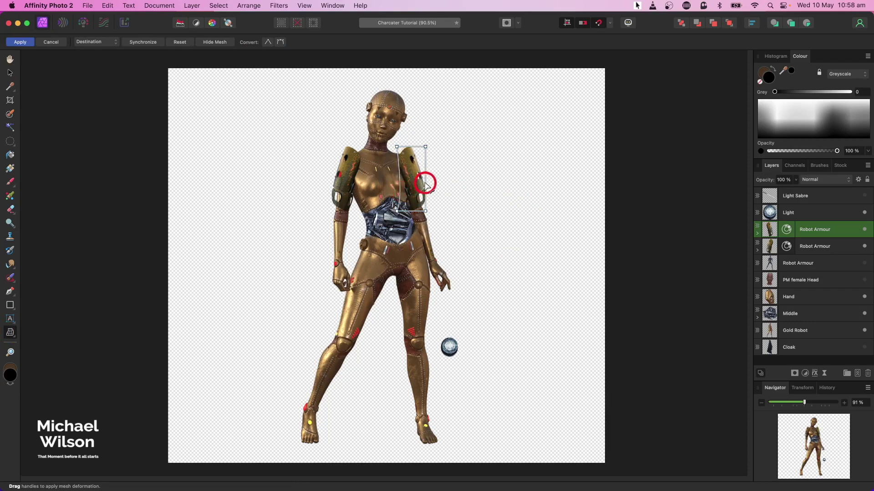
{"action": "left_click_drag", "start_coordinate": [423, 183], "coordinate": [423, 182]}
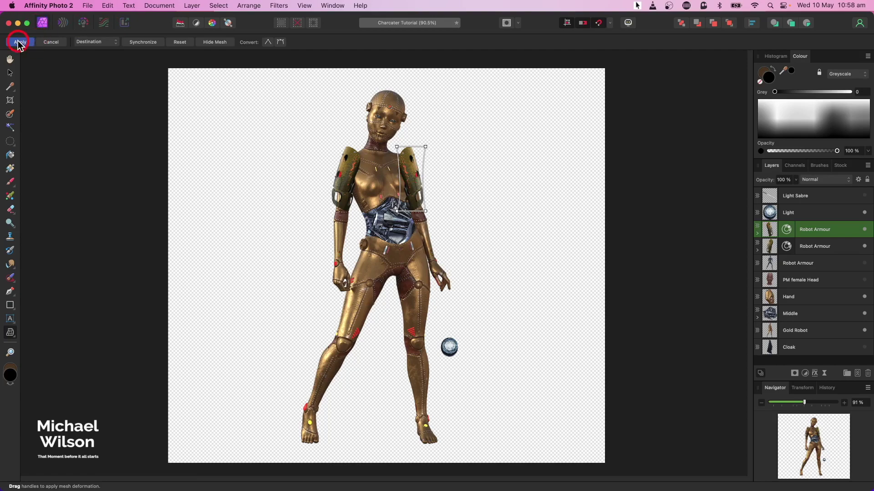
{"action": "left_click", "coordinate": [13, 57]}
Step: Duplicate the right arm plate, move the copy to the robot's right thigh and enlarge it to cover the thigh
{"action": "left_click", "coordinate": [771, 244]}
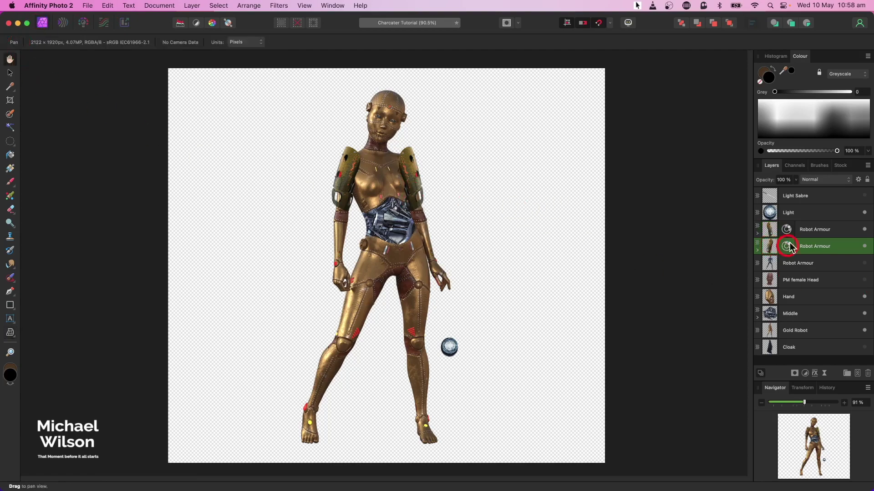
{"action": "key", "text": "super+j"}
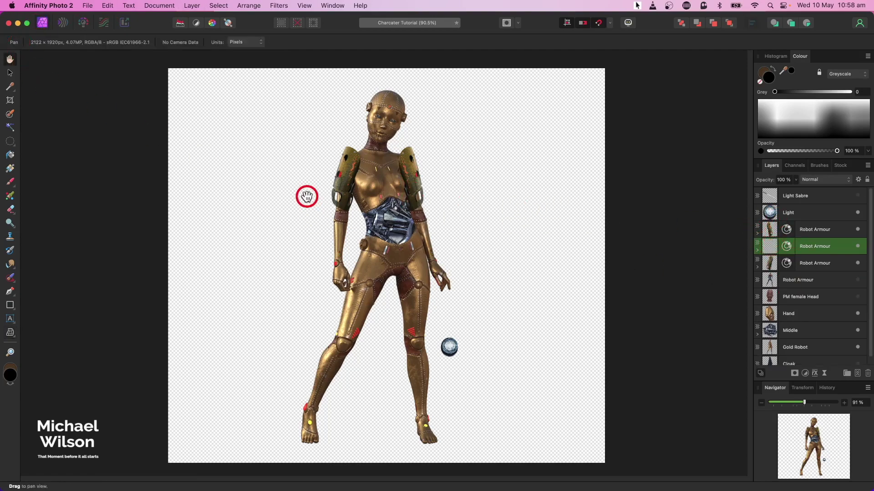
{"action": "left_click", "coordinate": [10, 74]}
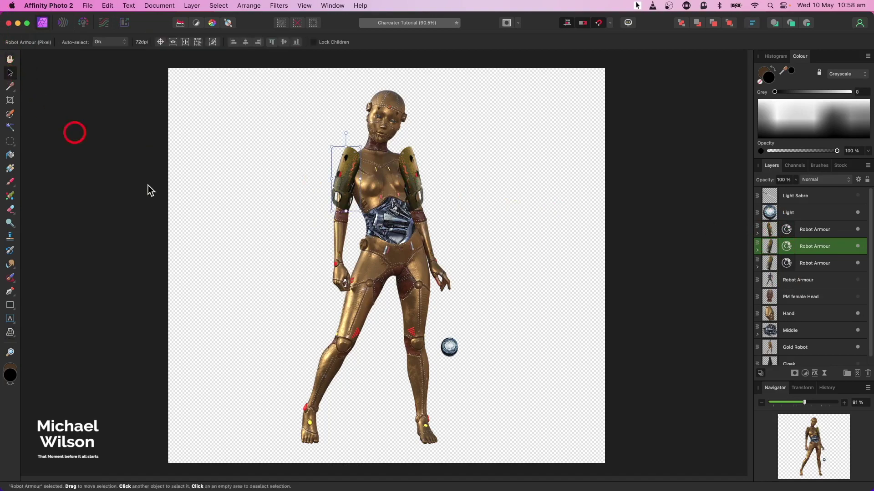
{"action": "left_click_drag", "start_coordinate": [355, 184], "coordinate": [353, 320]}
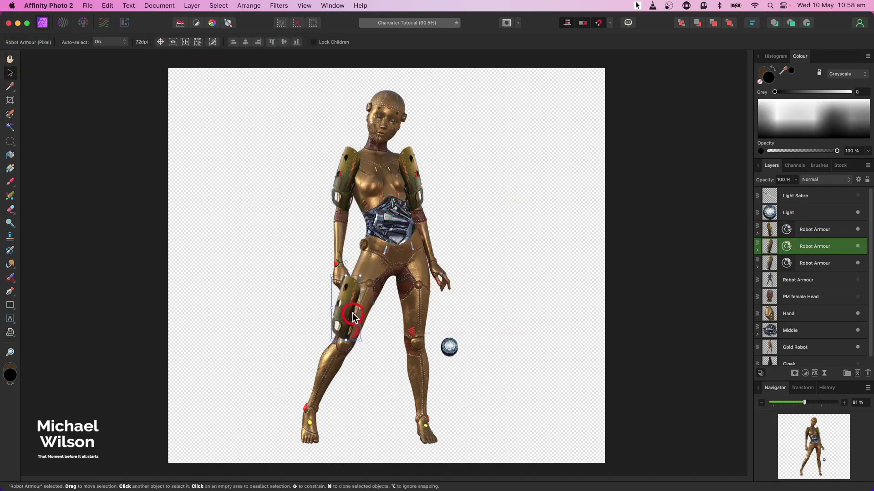
{"action": "left_click_drag", "start_coordinate": [362, 274], "coordinate": [377, 285]}
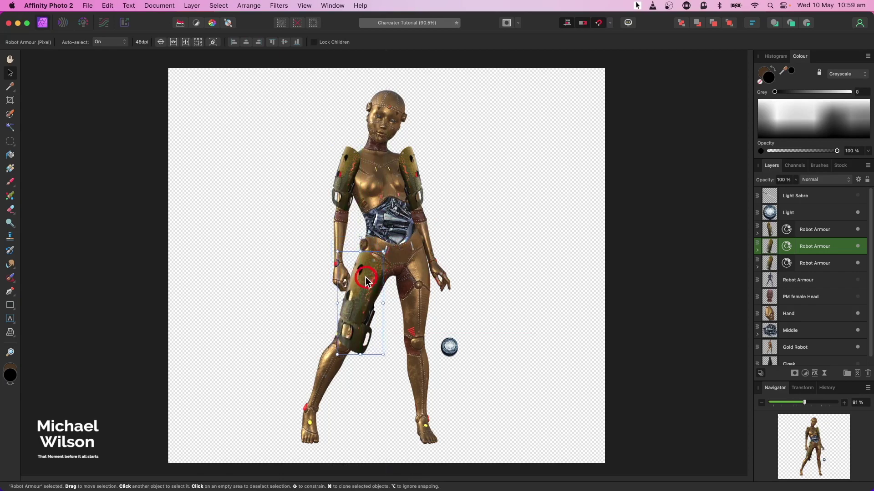
Step: Mesh-warp the right thigh plate, widening its upper inner edge and narrowing it at the knee, and apply the warp
{"action": "left_click", "coordinate": [10, 333]}
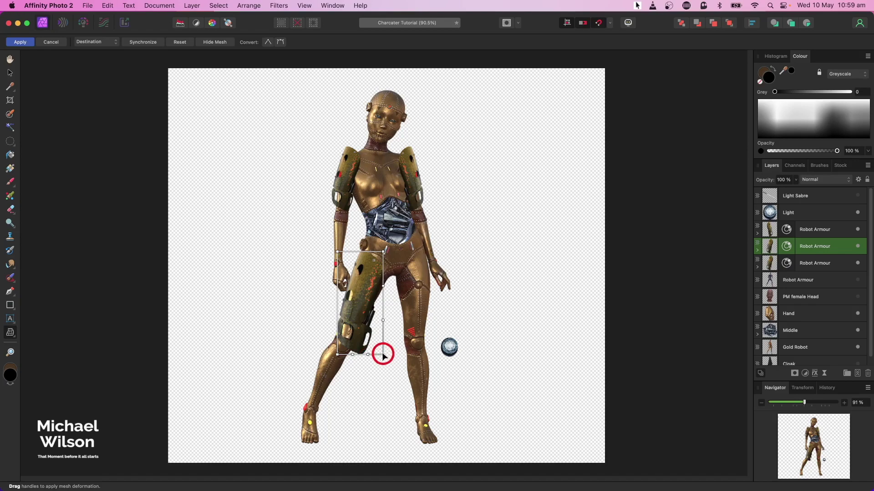
{"action": "left_click_drag", "start_coordinate": [383, 355], "coordinate": [374, 352]}
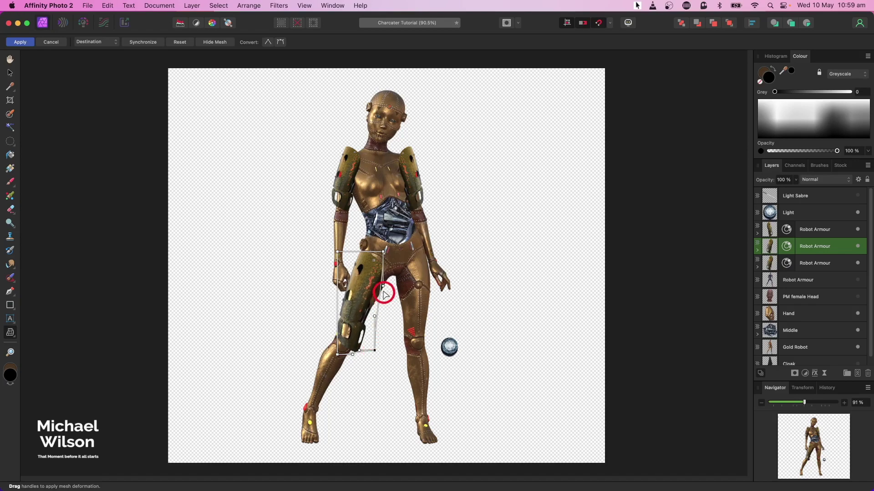
{"action": "left_click_drag", "start_coordinate": [383, 285], "coordinate": [403, 288]}
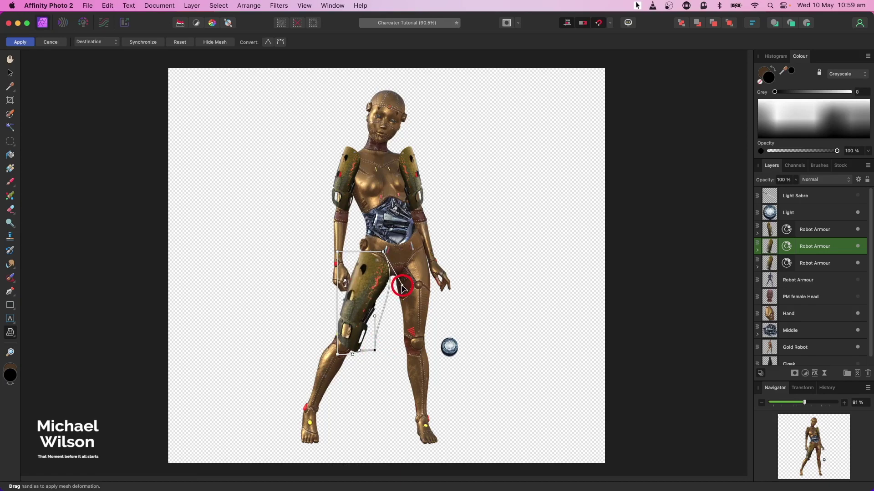
{"action": "left_click_drag", "start_coordinate": [375, 350], "coordinate": [372, 351]}
{"action": "left_click", "coordinate": [22, 42]}
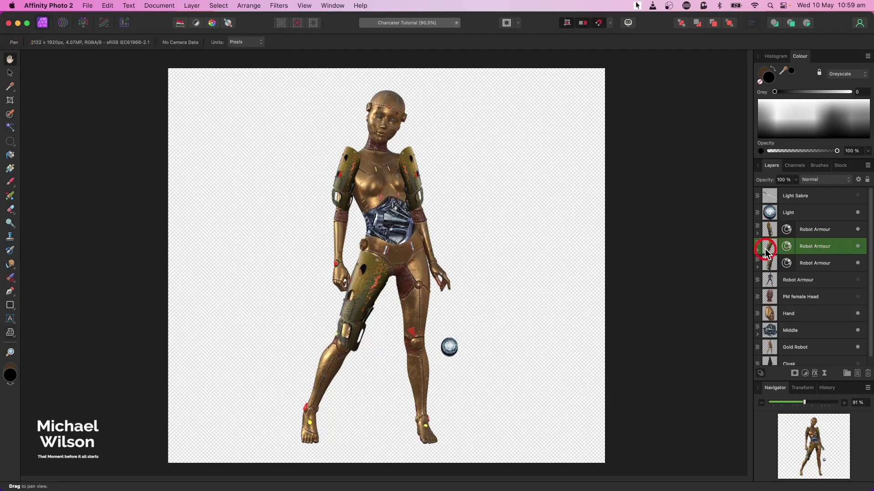
Step: Duplicate the right thigh plate, flip the copy horizontally, and position and rotate it to follow the robot's left thigh
{"action": "key", "text": "super+j"}
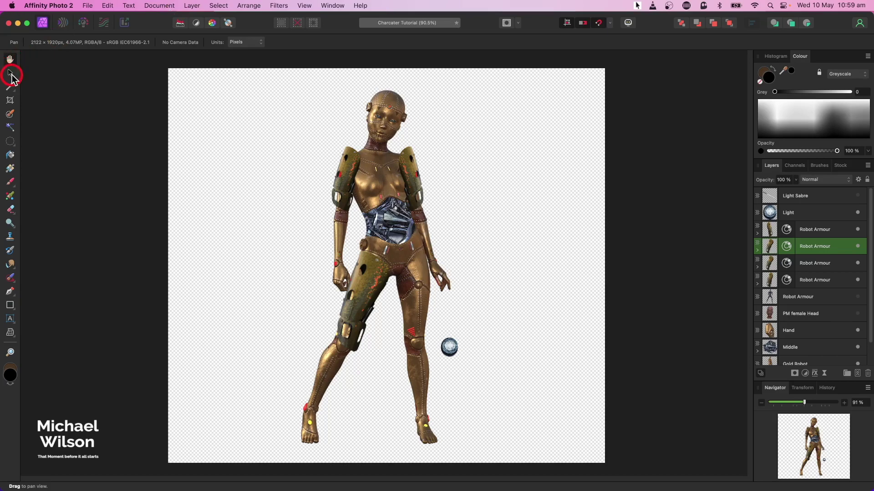
{"action": "left_click", "coordinate": [10, 74]}
{"action": "left_click", "coordinate": [242, 6]}
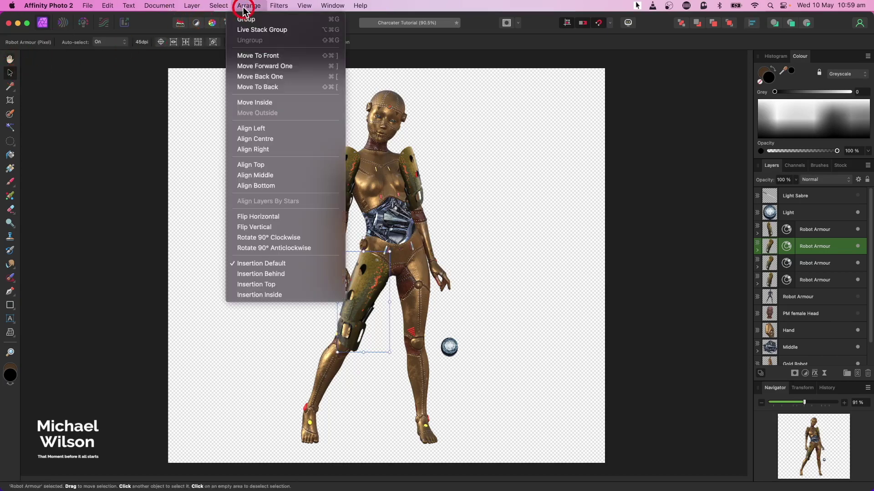
{"action": "left_click", "coordinate": [258, 219]}
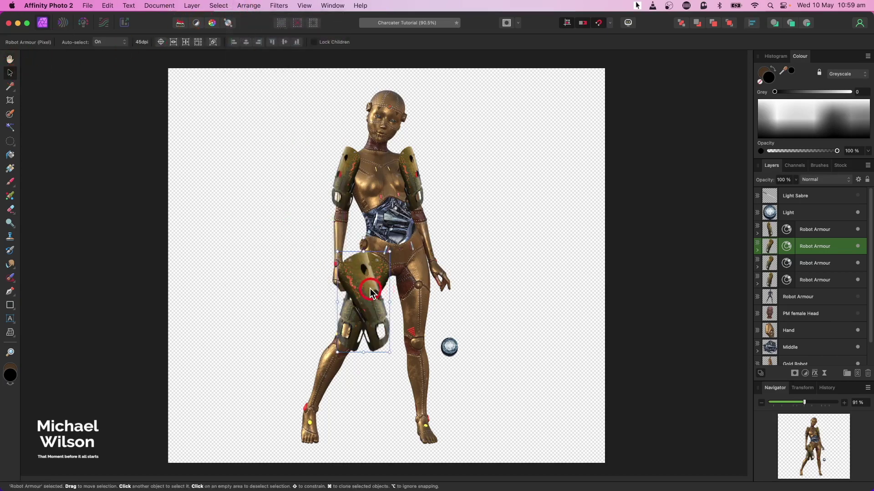
{"action": "left_click_drag", "start_coordinate": [379, 291], "coordinate": [430, 292]}
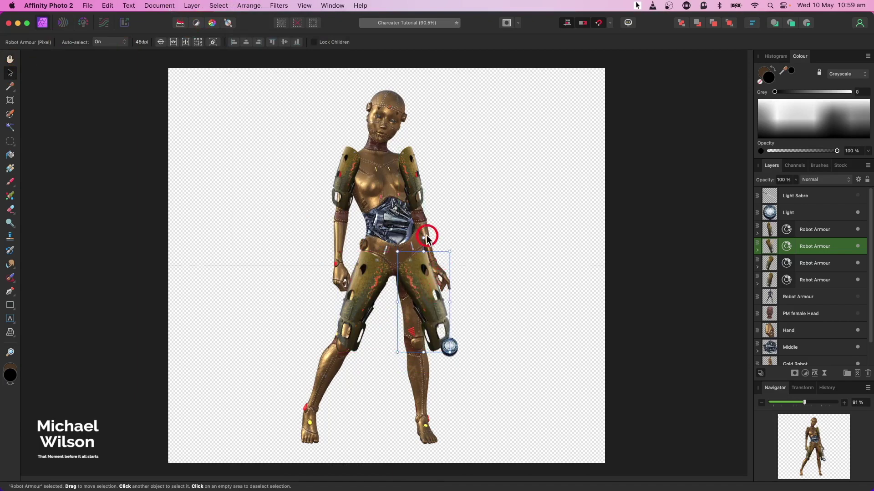
{"action": "left_click_drag", "start_coordinate": [423, 237], "coordinate": [419, 291]}
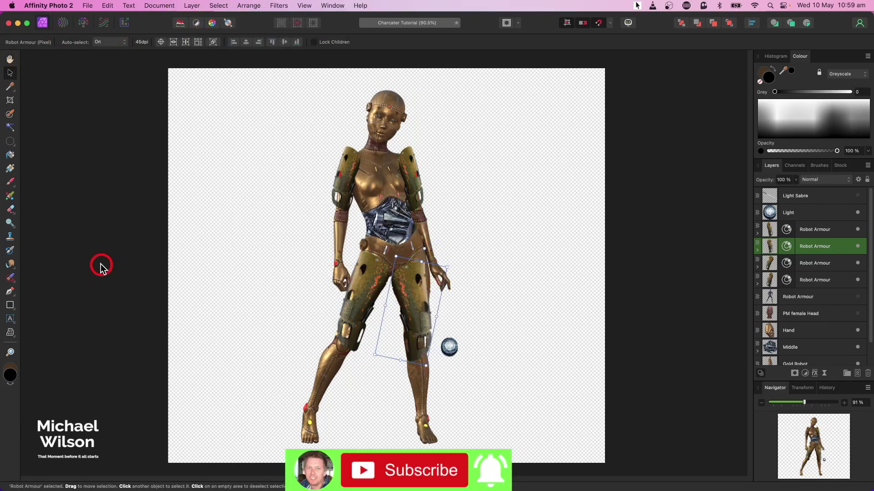
Step: Mesh-warp the top, inner and bottom edges of the left thigh plate to fit the leg, and apply the warp
{"action": "left_click", "coordinate": [14, 331]}
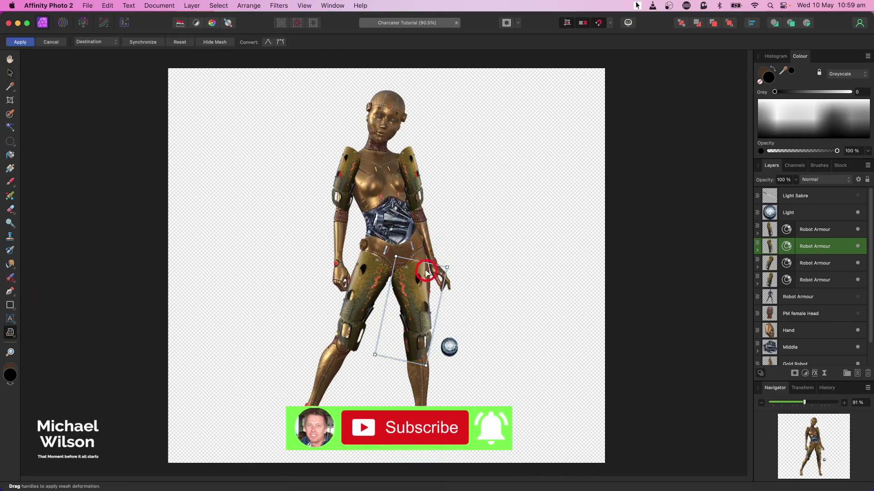
{"action": "mouse_move", "coordinate": [422, 263]}
{"action": "left_mouse_down"}
{"action": "mouse_move", "coordinate": [432, 248]}
{"action": "mouse_move", "coordinate": [425, 250]}
{"action": "left_mouse_up"}
{"action": "left_click_drag", "start_coordinate": [390, 283], "coordinate": [397, 285]}
{"action": "left_click_drag", "start_coordinate": [401, 360], "coordinate": [402, 355]}
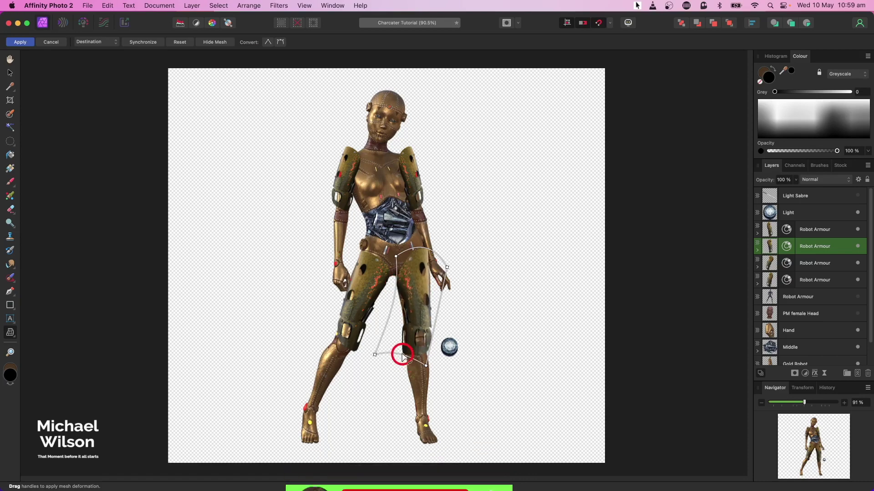
{"action": "left_click", "coordinate": [20, 42]}
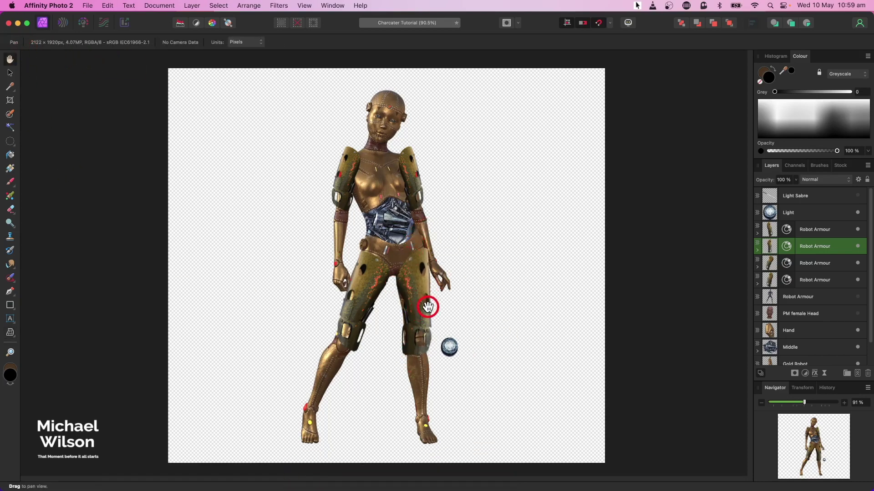
Step: Move the Light layer's round lamp away from the robot's knee to the upper-right corner of the canvas
{"action": "left_click", "coordinate": [797, 213]}
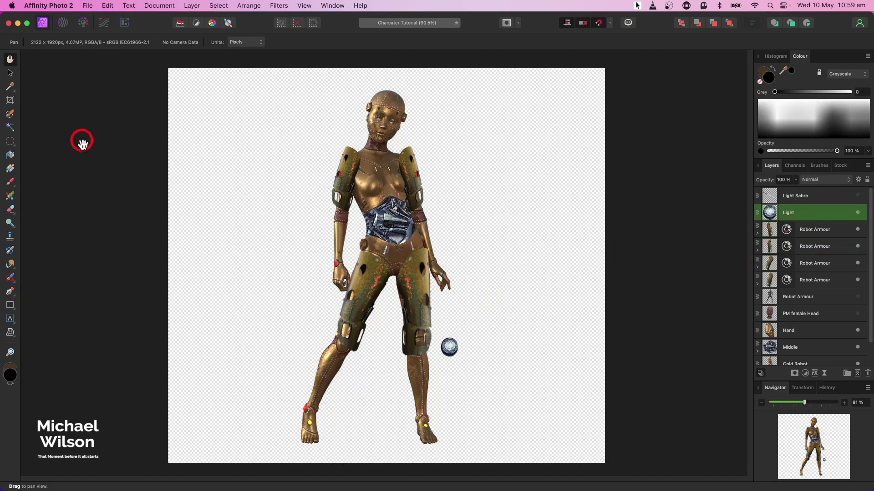
{"action": "left_click", "coordinate": [9, 73]}
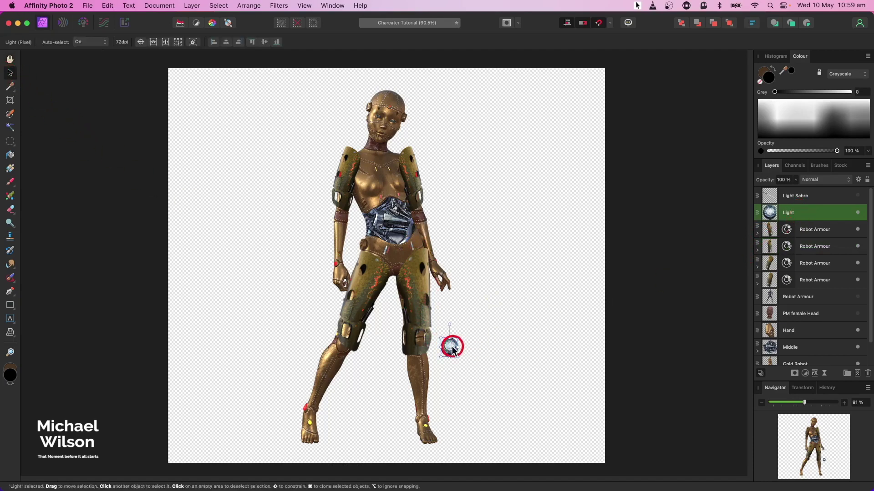
{"action": "left_click_drag", "start_coordinate": [449, 347], "coordinate": [585, 91]}
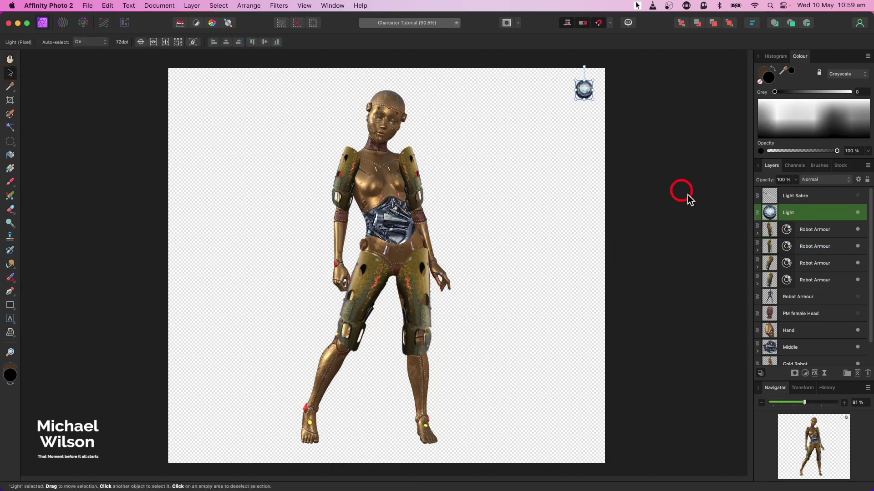
Step: Duplicate the robot's right upper-arm armour plate, move the copy onto the right shin and rotate it to follow the leg
{"action": "left_click", "coordinate": [352, 170]}
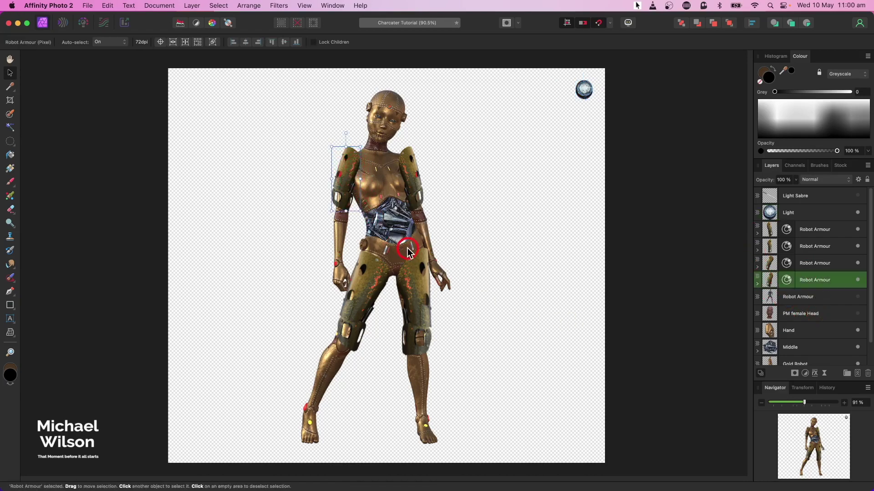
{"action": "key", "text": "cmd+j"}
{"action": "left_click_drag", "start_coordinate": [339, 175], "coordinate": [316, 379]}
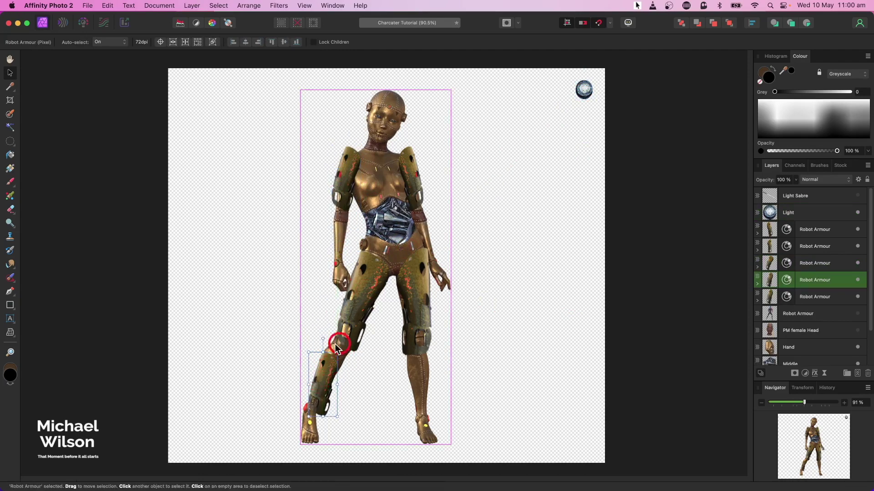
{"action": "left_click_drag", "start_coordinate": [323, 349], "coordinate": [351, 356]}
Step: Mesh-warp the right shin plate, narrowing it toward the ankle and fitting its top under the knee, and apply the warp
{"action": "left_click", "coordinate": [10, 334]}
{"action": "left_click_drag", "start_coordinate": [337, 417], "coordinate": [326, 413]}
{"action": "left_click_drag", "start_coordinate": [337, 334], "coordinate": [340, 335]}
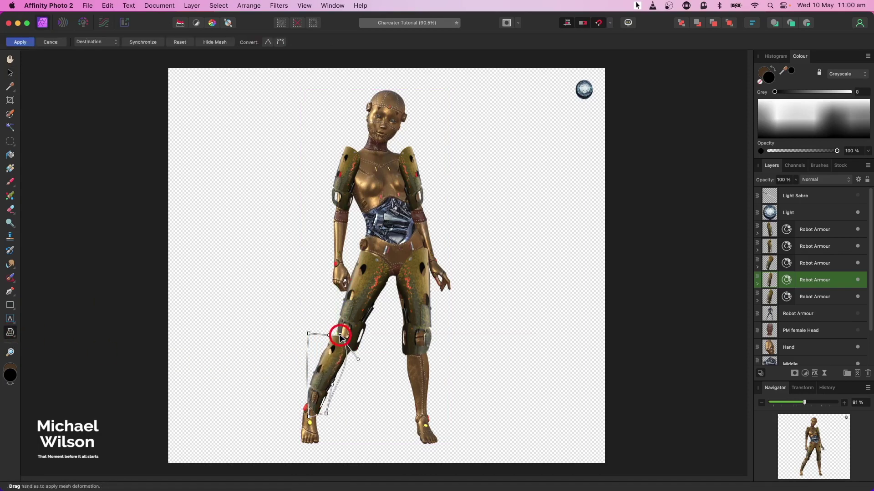
{"action": "left_click", "coordinate": [20, 42]}
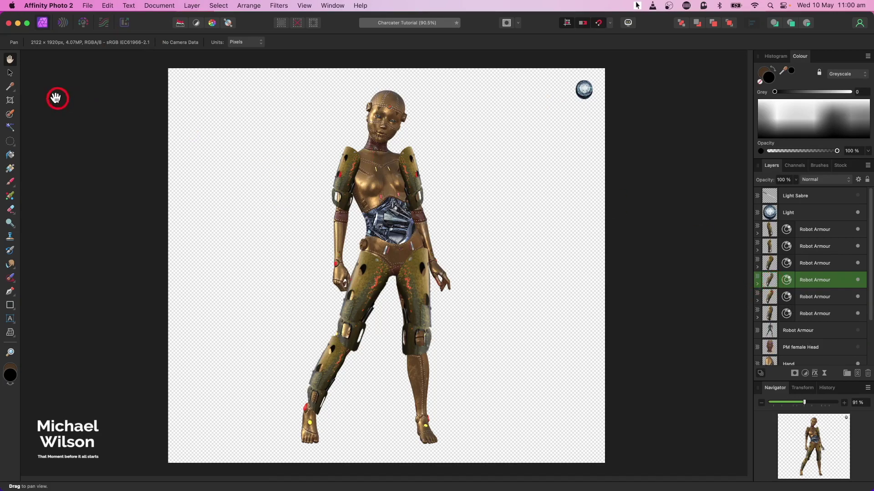
Step: Duplicate the right shin plate, flip the copy horizontally, and position and rotate it along the robot's left shin
{"action": "left_click", "coordinate": [10, 74]}
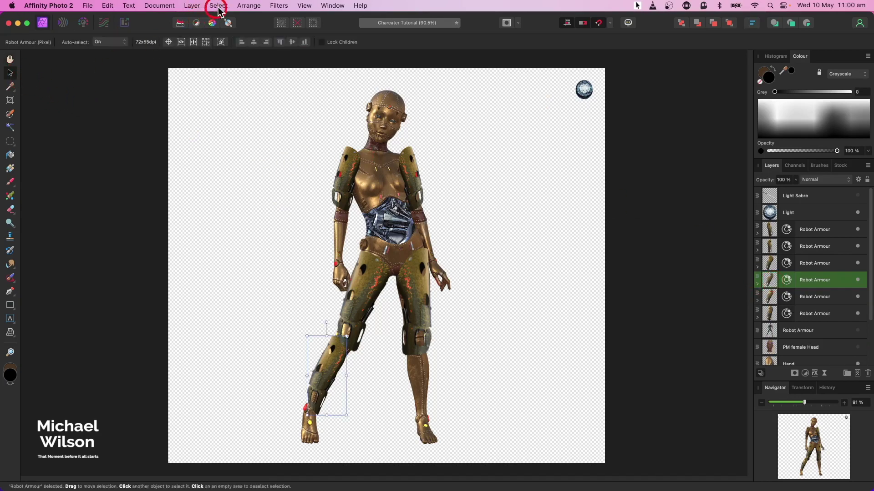
{"action": "left_click", "coordinate": [248, 6]}
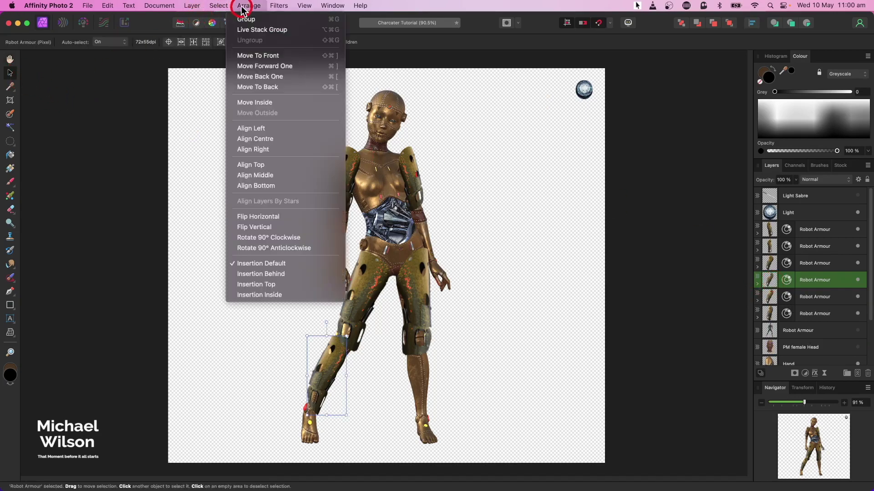
{"action": "left_click", "coordinate": [255, 218]}
{"action": "left_click_drag", "start_coordinate": [322, 352], "coordinate": [430, 401]}
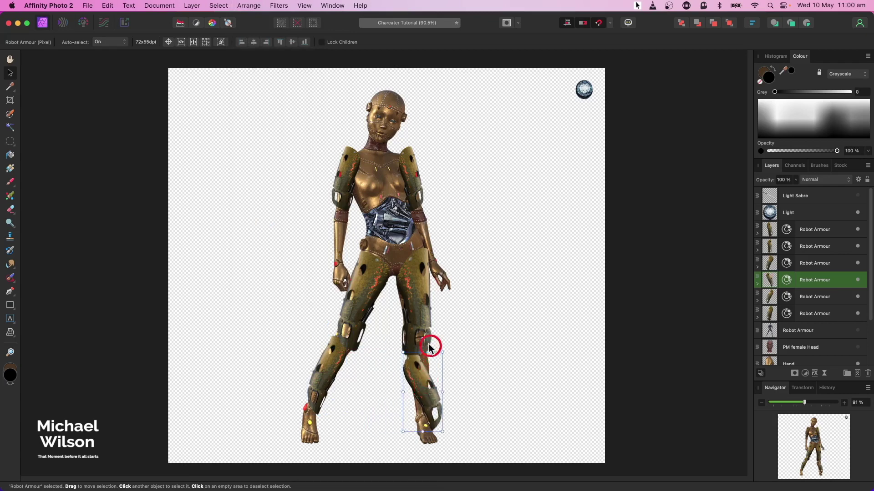
{"action": "left_click_drag", "start_coordinate": [422, 339], "coordinate": [443, 343]}
{"action": "left_click_drag", "start_coordinate": [428, 372], "coordinate": [423, 365]}
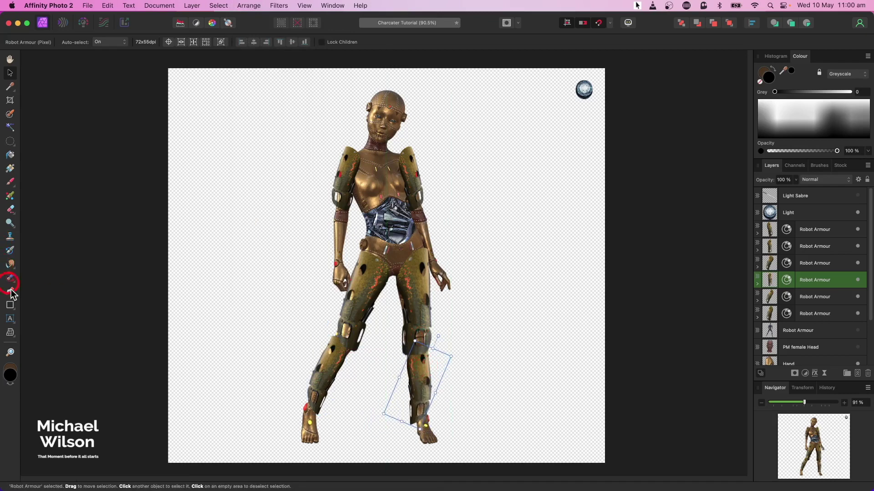
Step: Mesh-warp the lower inner corner of the left shin plate slightly inward and apply the warp
{"action": "left_click", "coordinate": [10, 333]}
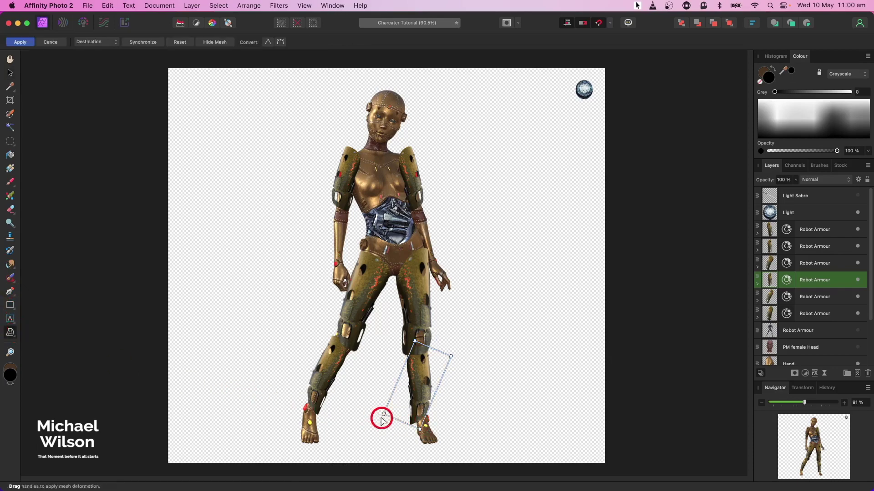
{"action": "left_click_drag", "start_coordinate": [383, 414], "coordinate": [387, 416]}
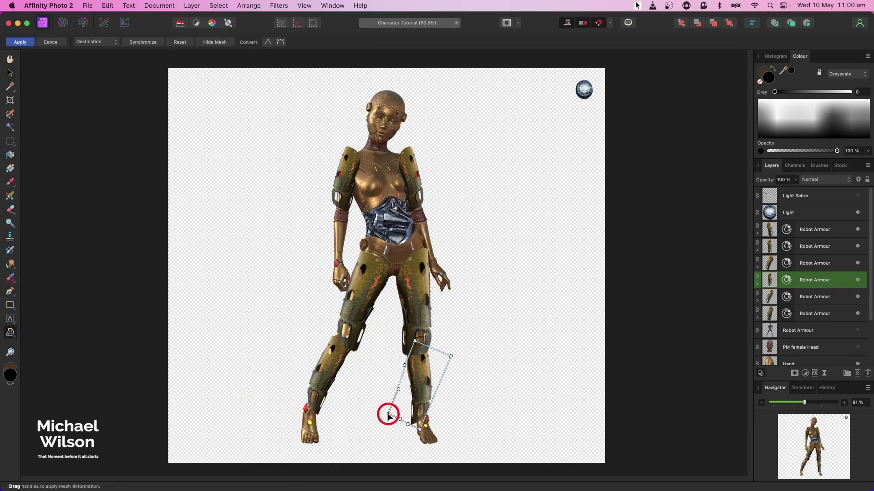
{"action": "left_click", "coordinate": [423, 417]}
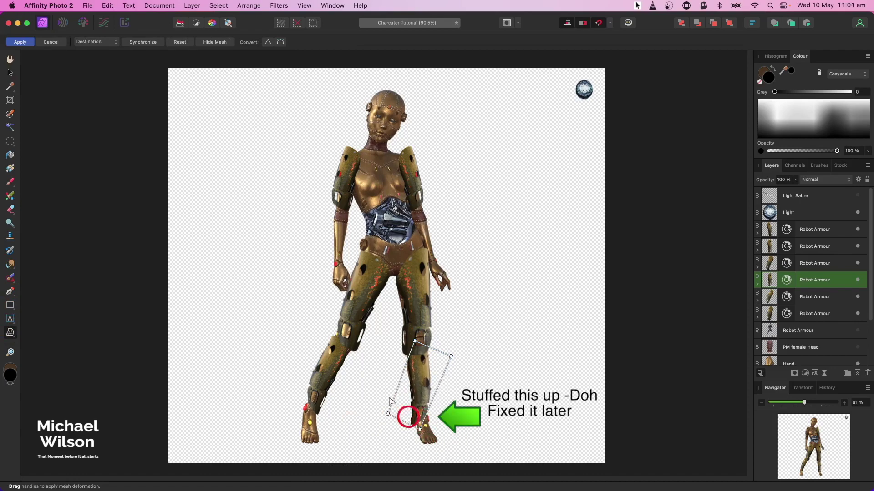
{"action": "left_click", "coordinate": [20, 42]}
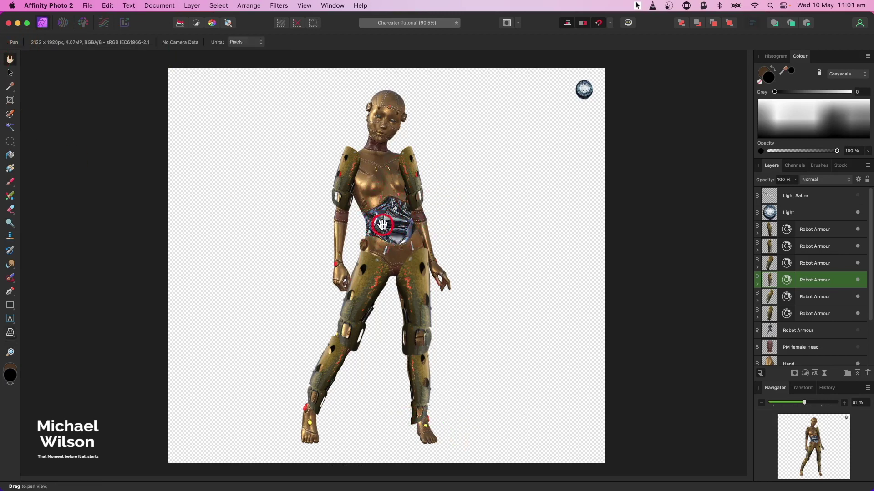
Step: Duplicate a shin plate's HSL Shift Adjustment and nest the copy inside the Middle layer, above Internals, to recolour the mechanical waist
{"action": "scroll", "coordinate": [812, 313], "scroll_direction": "down", "scroll_amount": 3}
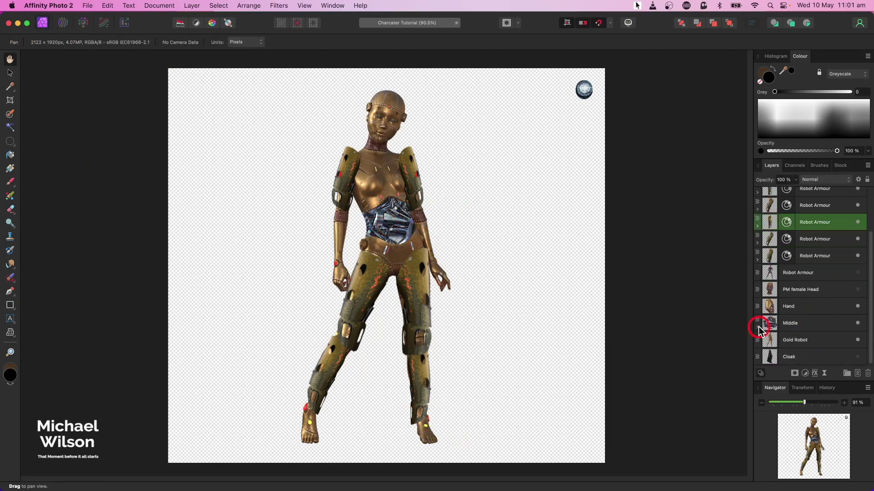
{"action": "left_click", "coordinate": [758, 326]}
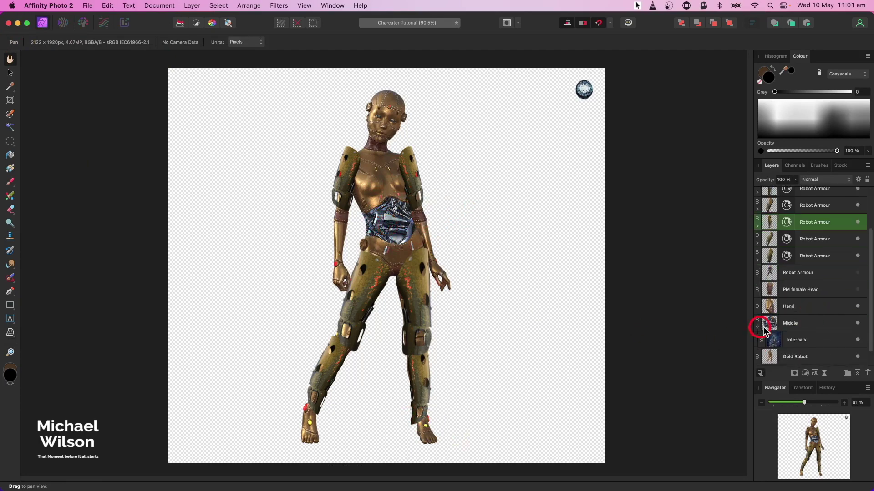
{"action": "left_click", "coordinate": [758, 243]}
{"action": "double_click", "coordinate": [791, 258]}
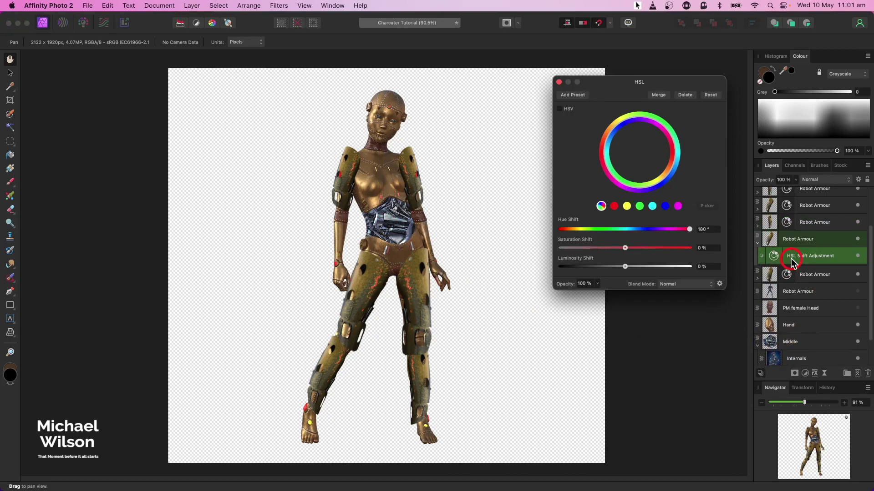
{"action": "key", "text": "super+j"}
{"action": "left_click", "coordinate": [558, 82]}
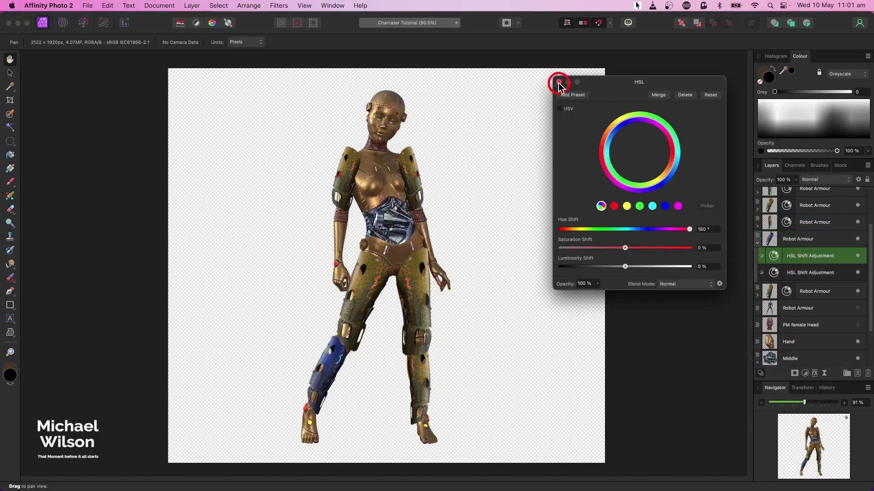
{"action": "left_click_drag", "start_coordinate": [799, 256], "coordinate": [759, 341]}
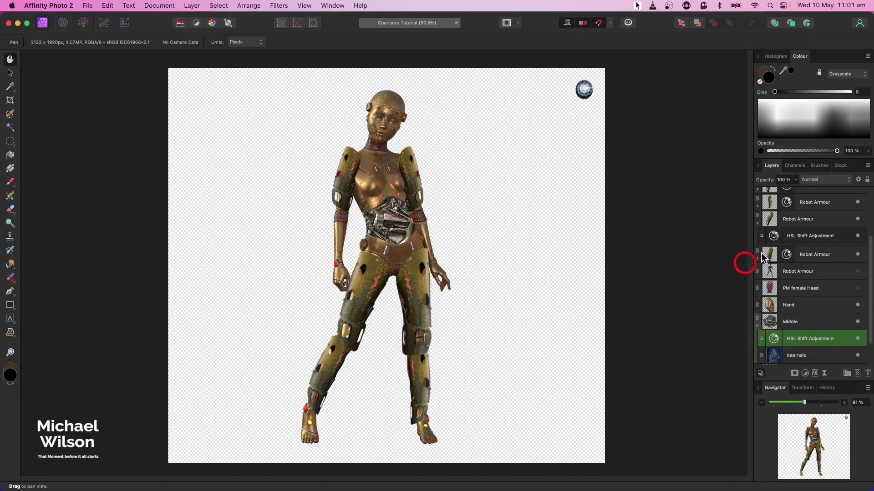
{"action": "left_click", "coordinate": [757, 223]}
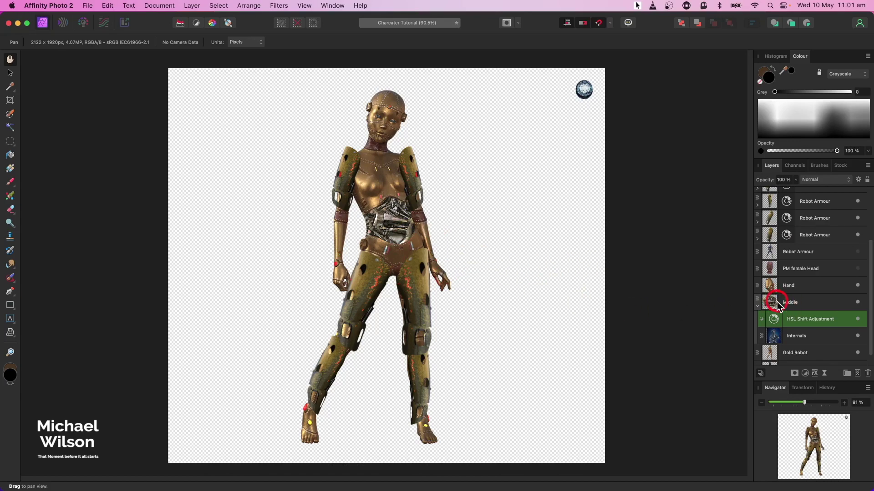
{"action": "left_click", "coordinate": [757, 307]}
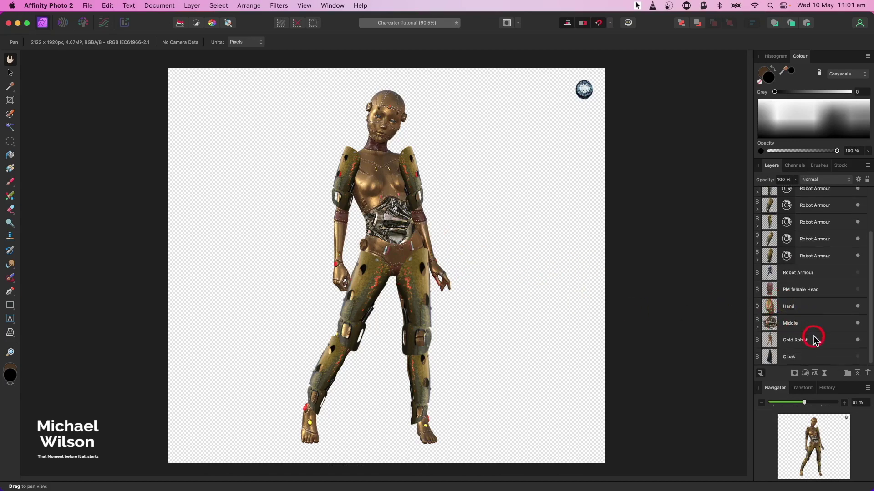
Step: Show the Cloak layer, move it directly below the Light layer, and place the cloak over the robot's left shoulder
{"action": "left_click", "coordinate": [857, 357]}
{"action": "left_click", "coordinate": [825, 356]}
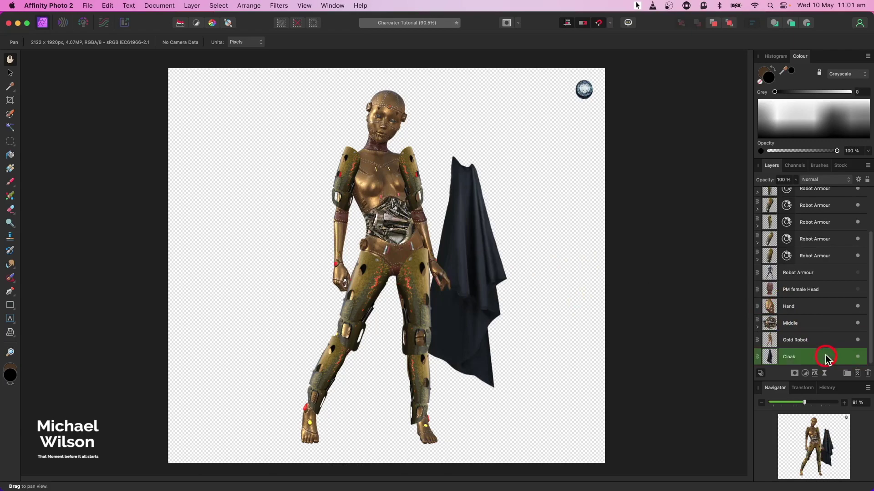
{"action": "left_click_drag", "start_coordinate": [806, 356], "coordinate": [792, 223]}
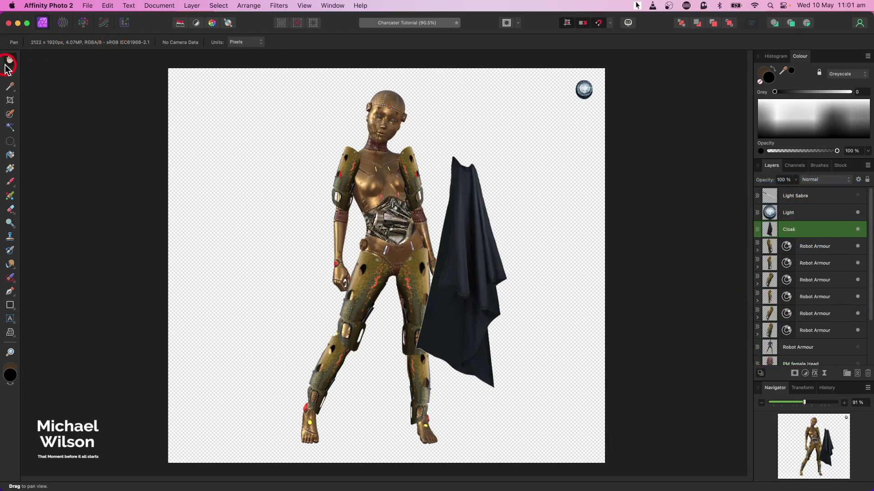
{"action": "left_click", "coordinate": [10, 72]}
{"action": "left_click_drag", "start_coordinate": [490, 199], "coordinate": [425, 195]}
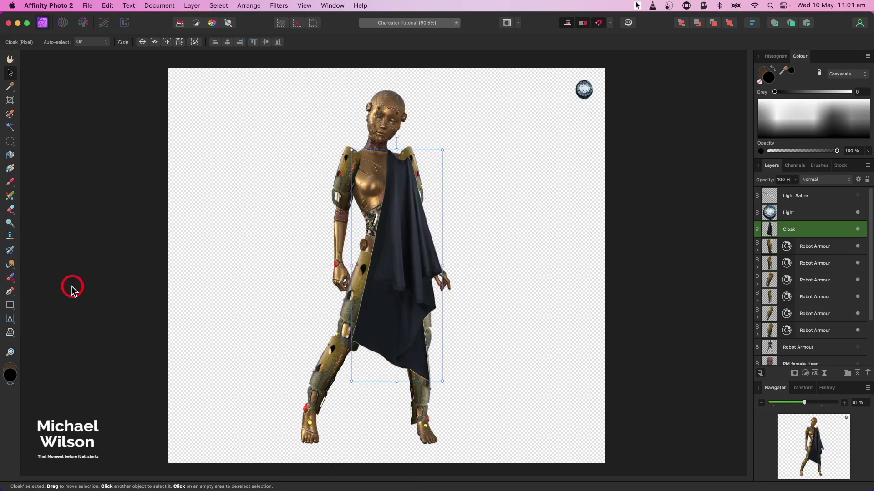
Step: Mesh-warp the cloak's top edge, adding a horizontal mesh line and raising the fabric to fit the left shoulder, and apply the warp
{"action": "left_click", "coordinate": [11, 334]}
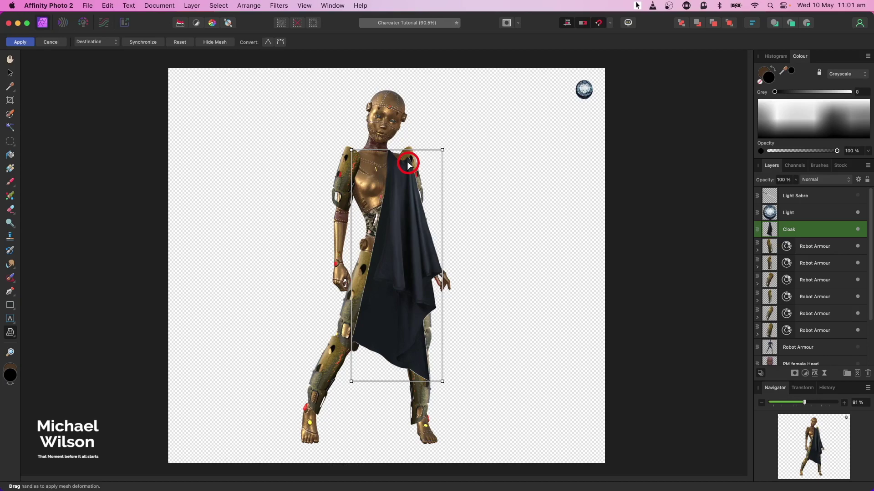
{"action": "scroll", "coordinate": [408, 165], "scroll_direction": "up", "scroll_amount": 5}
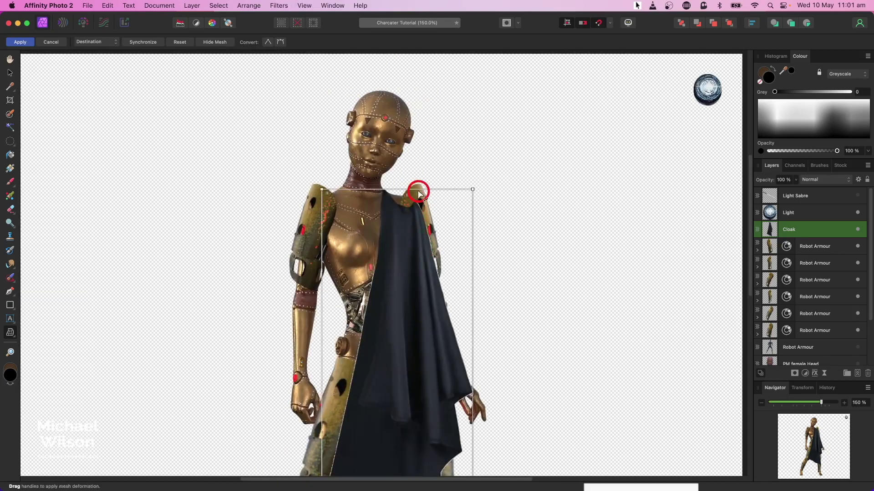
{"action": "left_click_drag", "start_coordinate": [418, 188], "coordinate": [388, 192]}
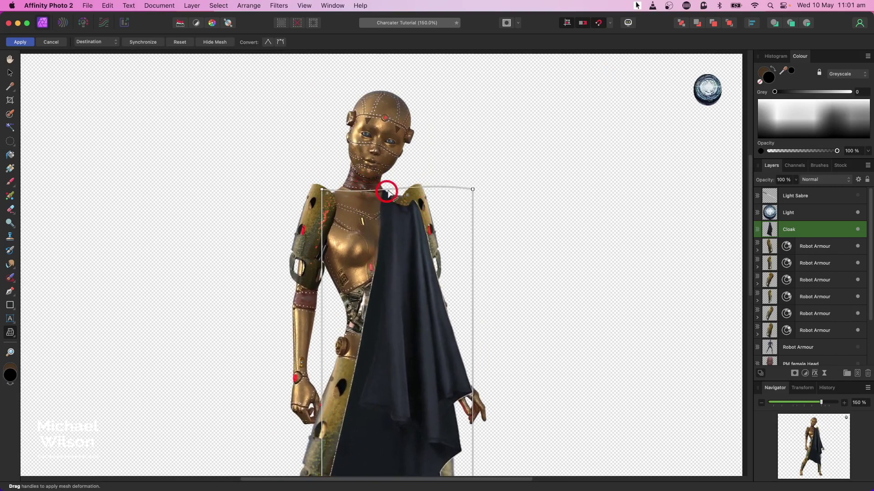
{"action": "left_click", "coordinate": [323, 231]}
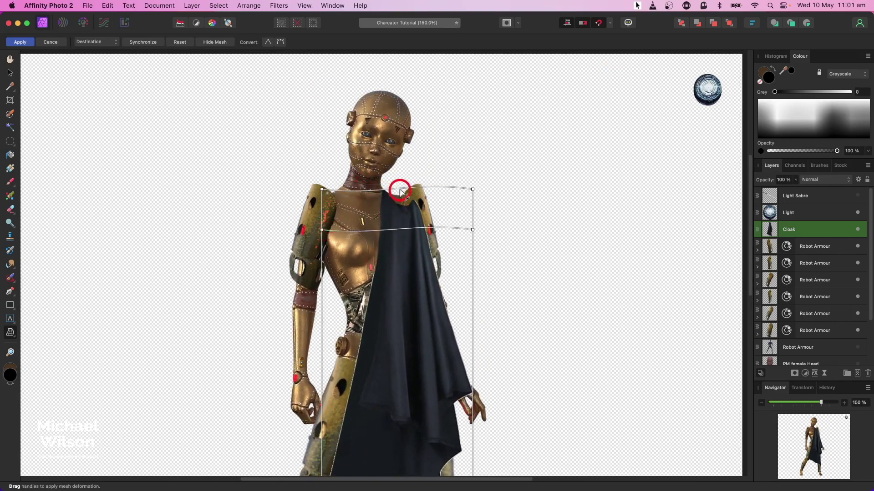
{"action": "left_click_drag", "start_coordinate": [411, 231], "coordinate": [411, 210]}
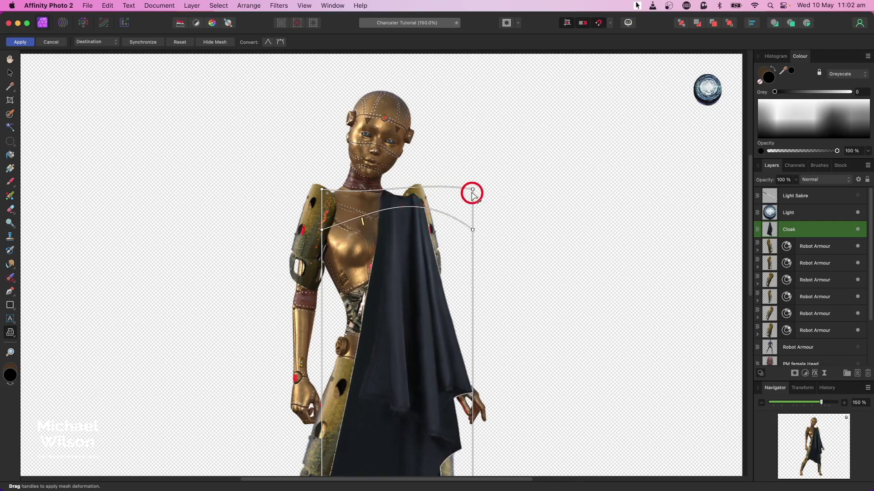
{"action": "left_click_drag", "start_coordinate": [472, 191], "coordinate": [453, 191]}
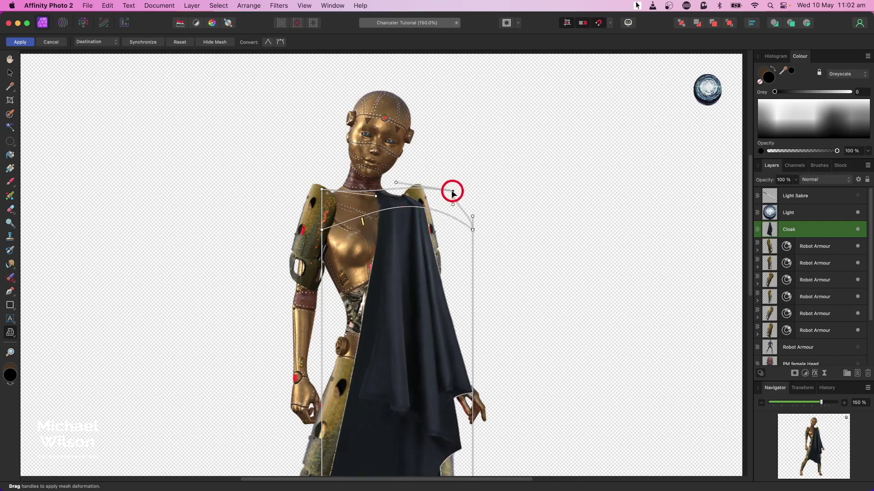
{"action": "left_click_drag", "start_coordinate": [376, 198], "coordinate": [382, 197]}
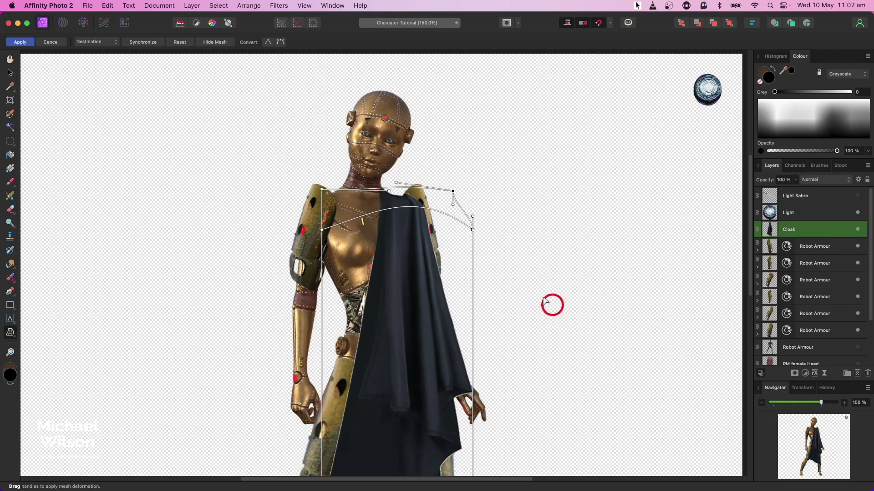
{"action": "left_click", "coordinate": [25, 42]}
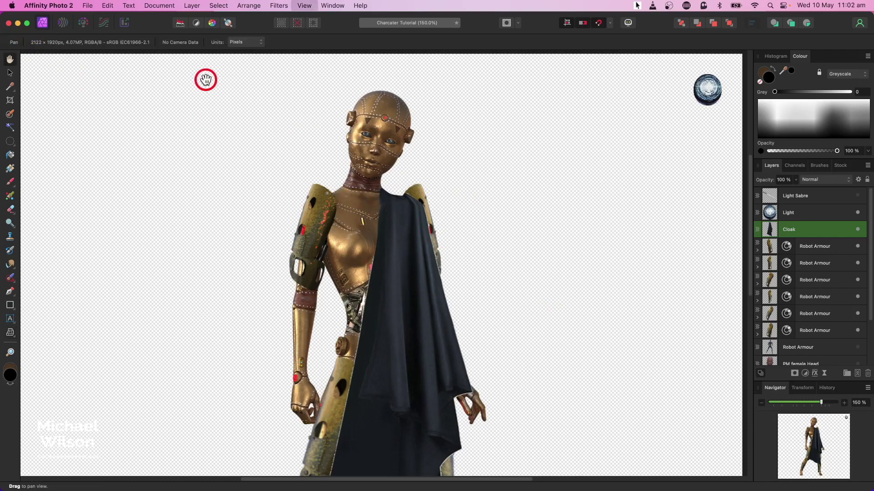
Step: Mesh-warp both side edges of the cloak inward at the waist to narrow the drape, and apply the warp
{"action": "key", "text": "super+0"}
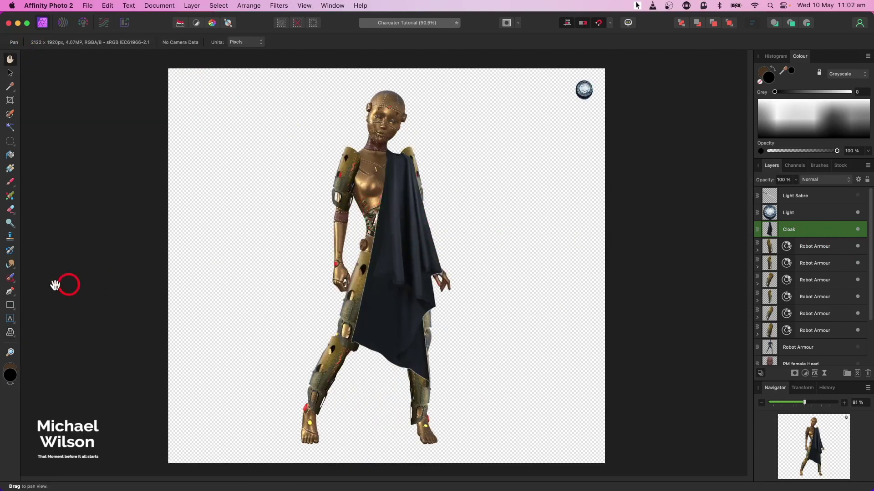
{"action": "left_click", "coordinate": [10, 335]}
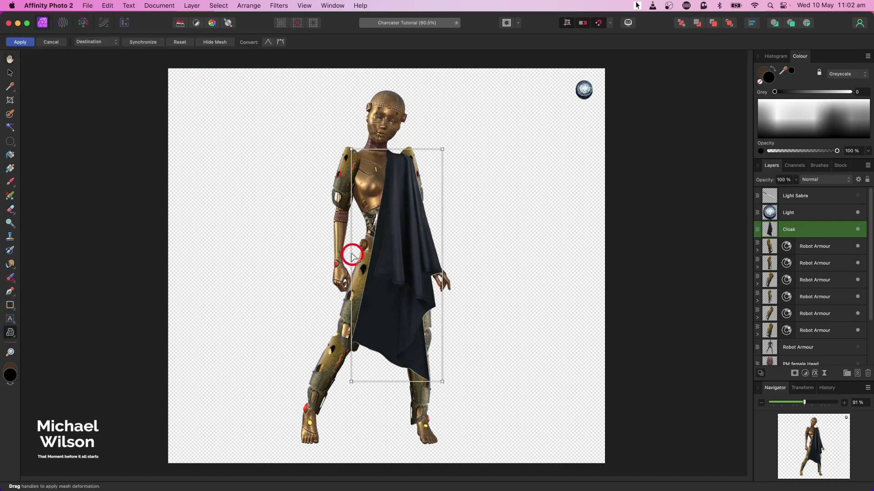
{"action": "left_click_drag", "start_coordinate": [355, 244], "coordinate": [370, 242]}
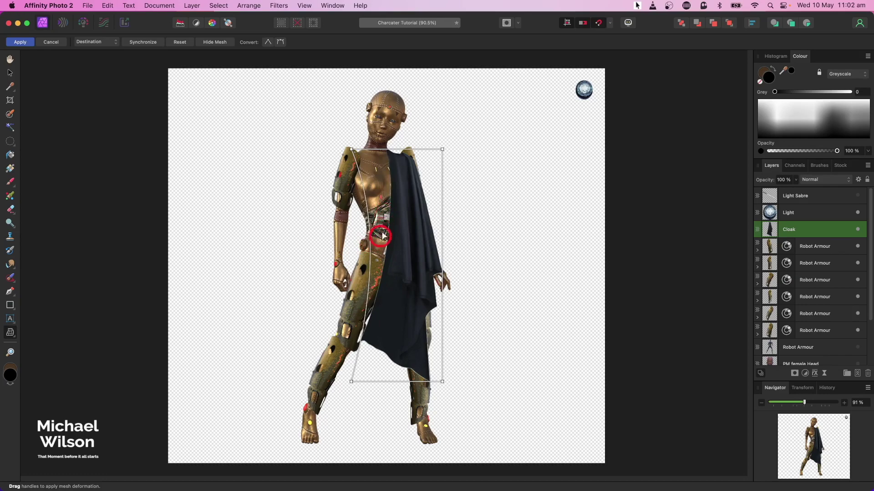
{"action": "left_click_drag", "start_coordinate": [440, 219], "coordinate": [437, 220]}
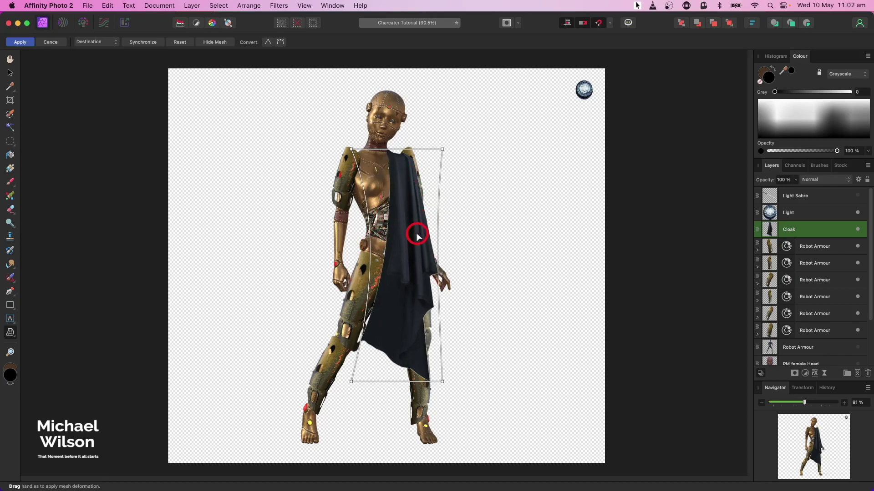
{"action": "left_click", "coordinate": [20, 42]}
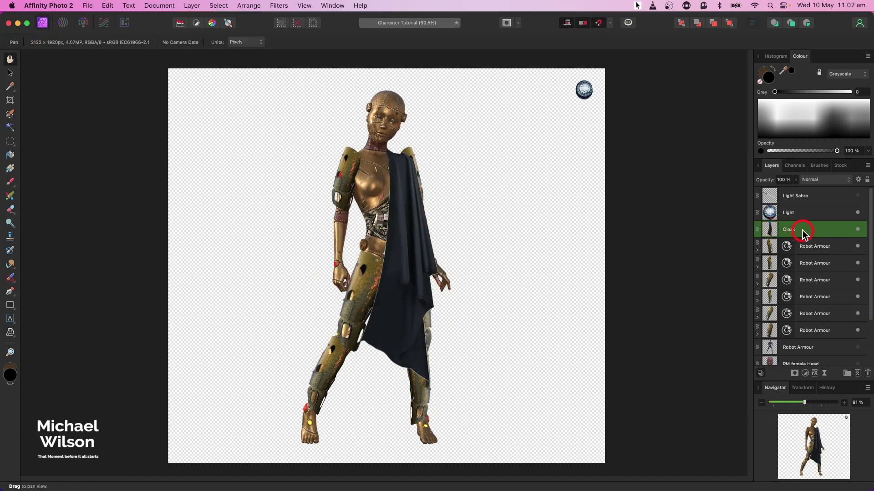
Step: Duplicate the Cloak layer and move the copy to the bottom of the layer stack, below Gold Robot
{"action": "key", "text": "super+j"}
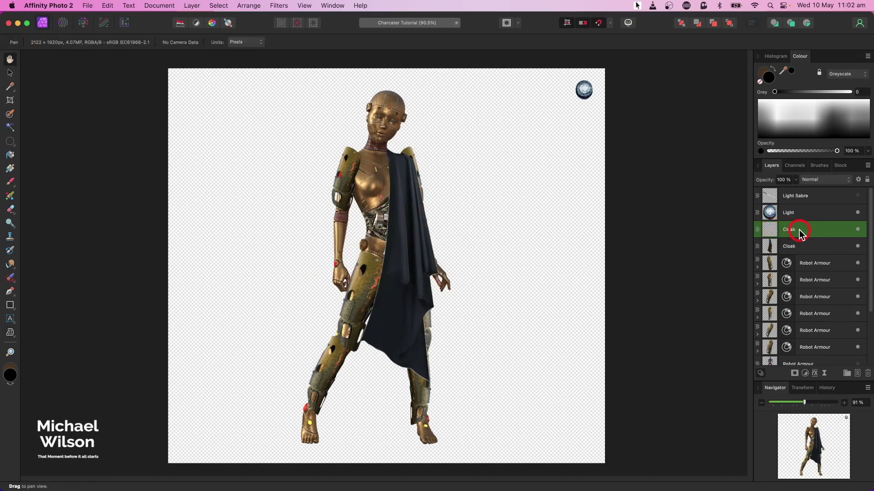
{"action": "scroll", "coordinate": [800, 233], "scroll_direction": "down", "scroll_amount": 2}
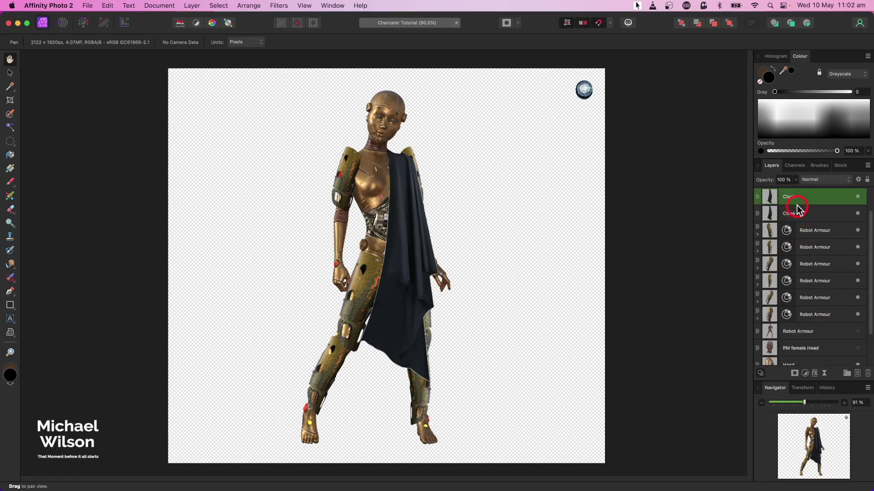
{"action": "left_click_drag", "start_coordinate": [797, 208], "coordinate": [781, 367]}
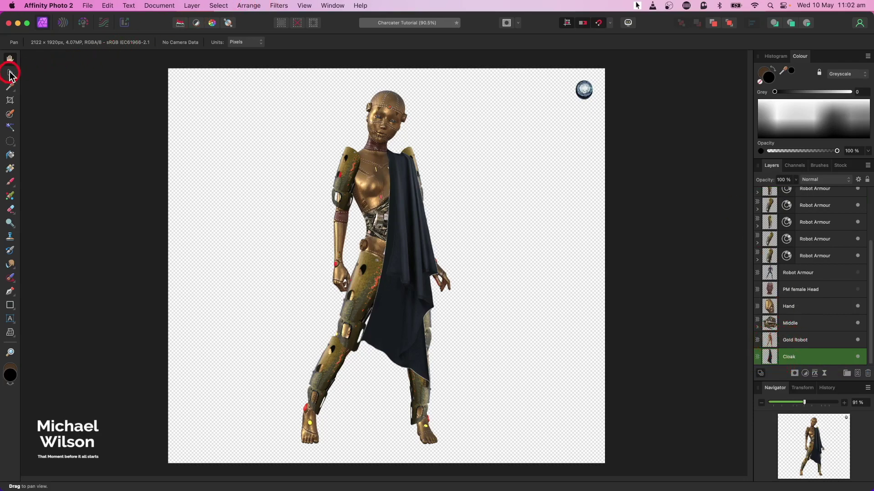
Step: Flip the rear cloak copy horizontally and place it behind the robot's right shoulder and arm
{"action": "left_click", "coordinate": [10, 73]}
{"action": "left_click", "coordinate": [249, 6]}
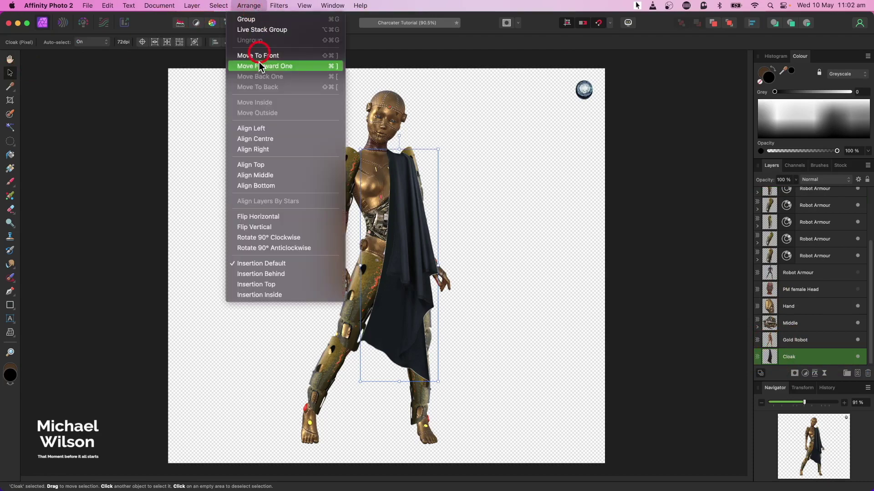
{"action": "left_click", "coordinate": [266, 216]}
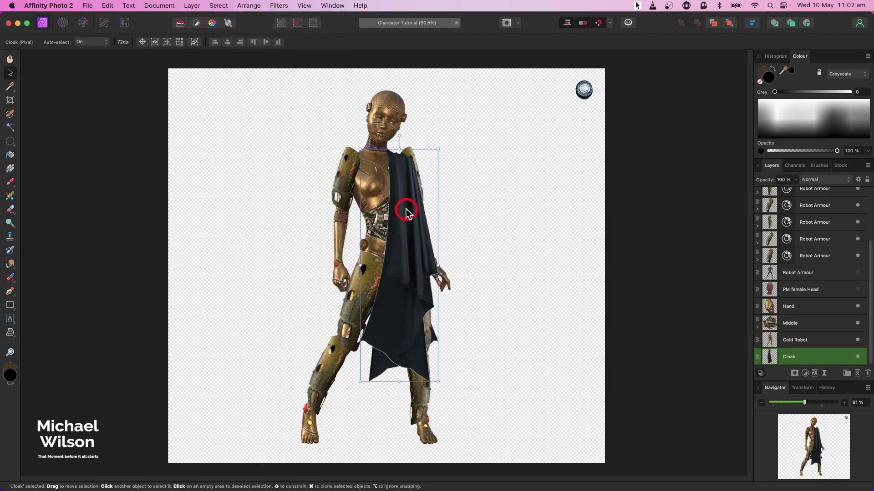
{"action": "left_click_drag", "start_coordinate": [406, 212], "coordinate": [363, 208]}
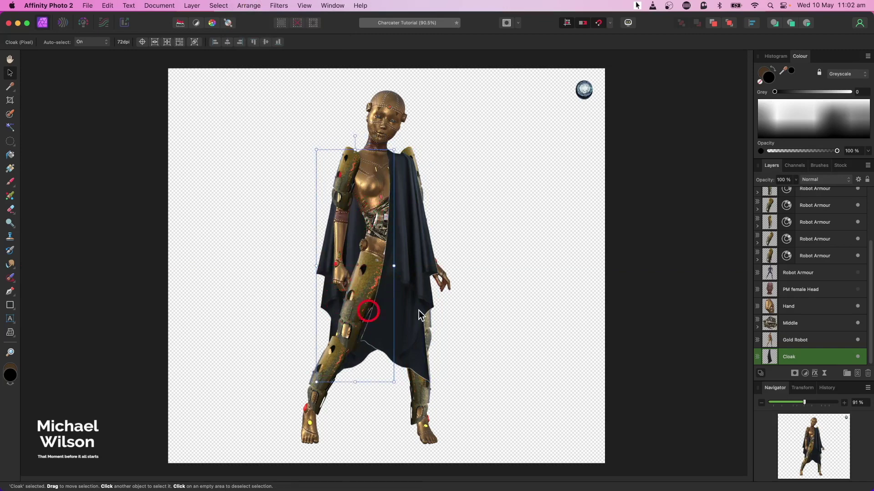
Step: Move the Hand layer above all the Robot Armour plates, directly below the front Cloak layer
{"action": "left_click", "coordinate": [796, 303]}
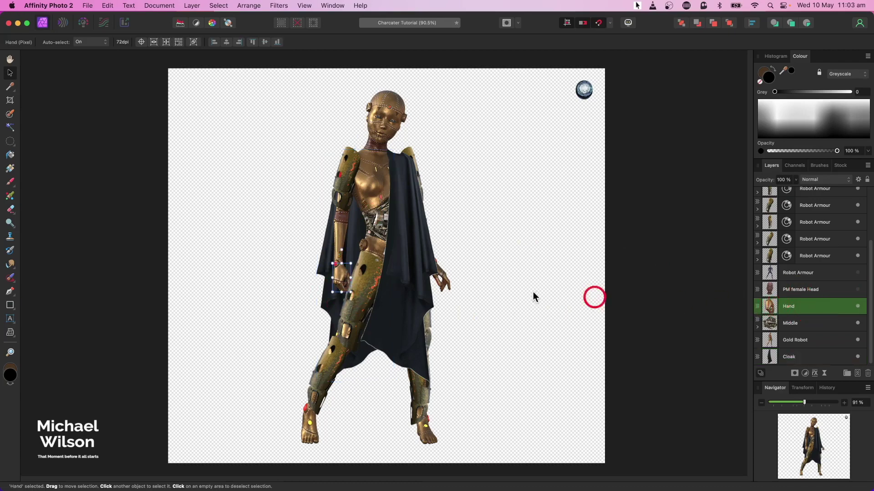
{"action": "left_click_drag", "start_coordinate": [826, 303], "coordinate": [800, 241]}
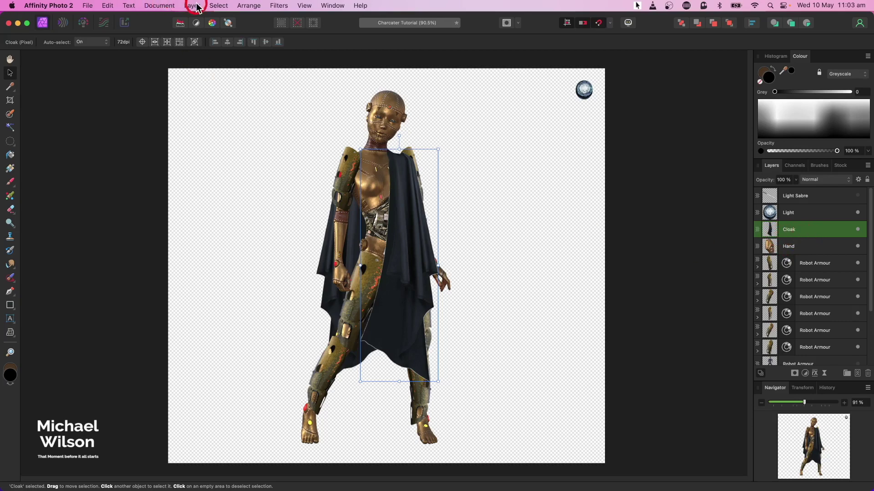
Step: Create a selection from the front Cloak layer and shrink it with a radius of -2 px
{"action": "left_click", "coordinate": [218, 5]}
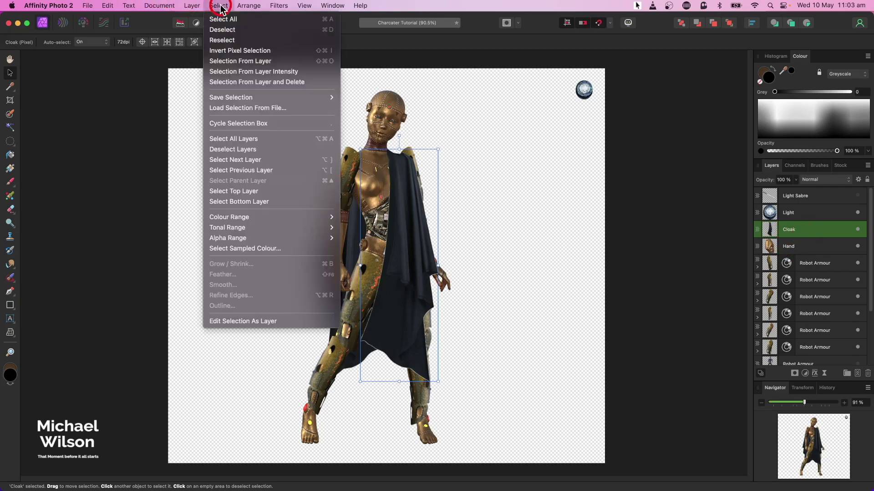
{"action": "left_click", "coordinate": [233, 61]}
{"action": "left_click", "coordinate": [359, 156]}
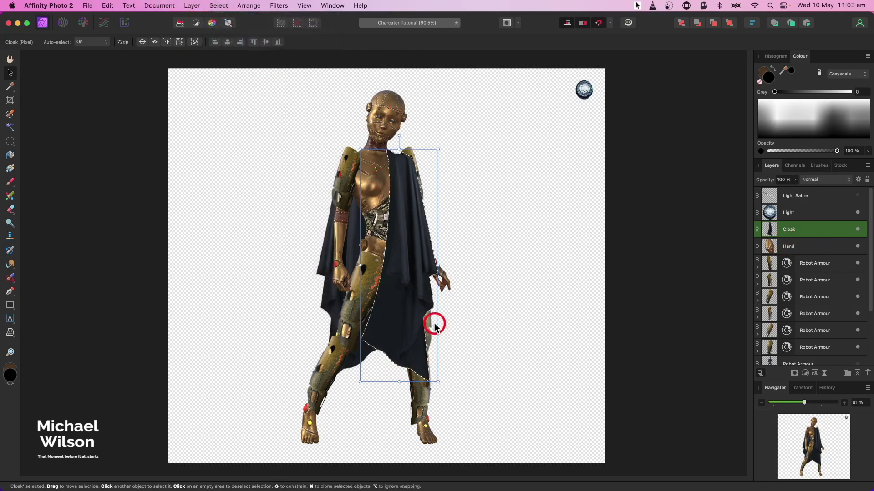
{"action": "left_click", "coordinate": [213, 7]}
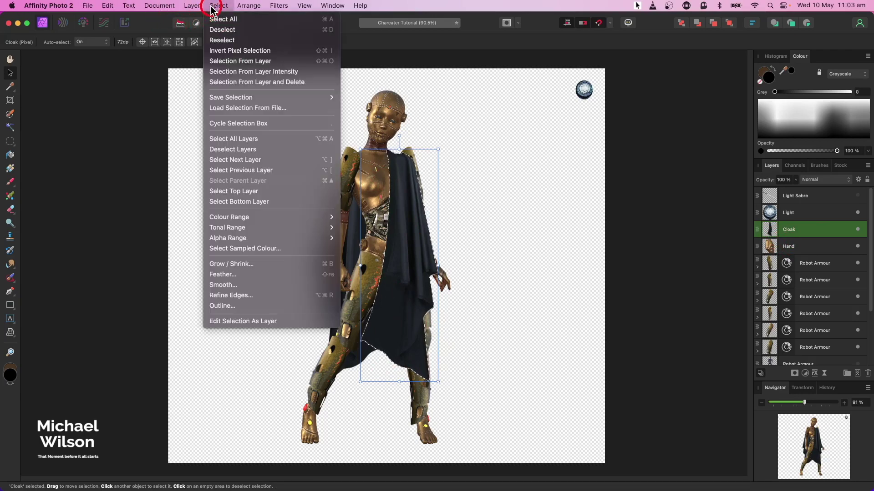
{"action": "left_click", "coordinate": [216, 264]}
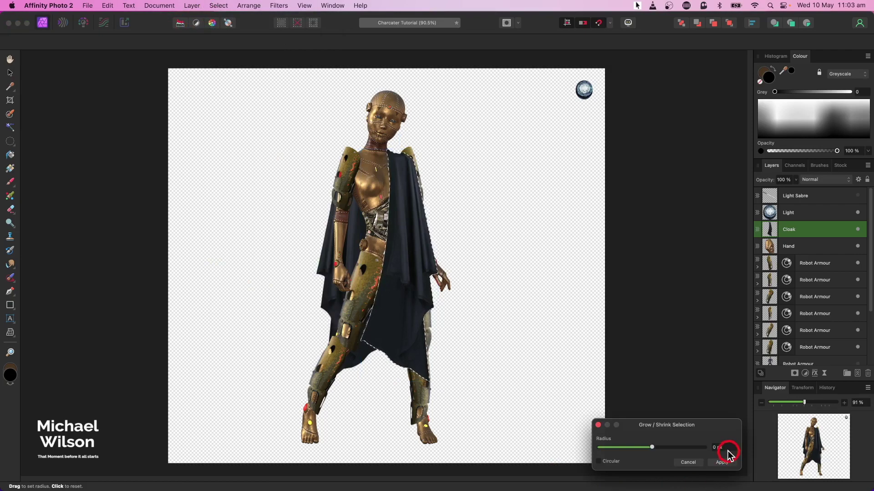
{"action": "left_click", "coordinate": [707, 447]}
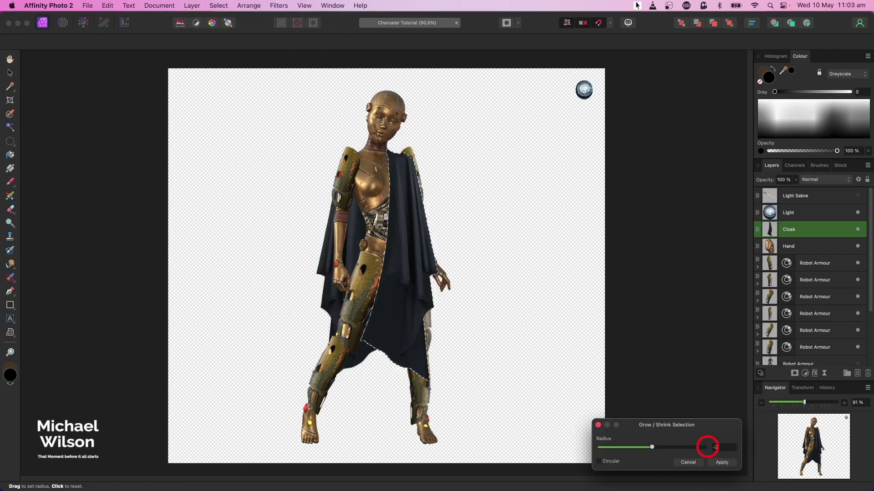
{"action": "type", "text": "-2"}
{"action": "left_click", "coordinate": [721, 462]}
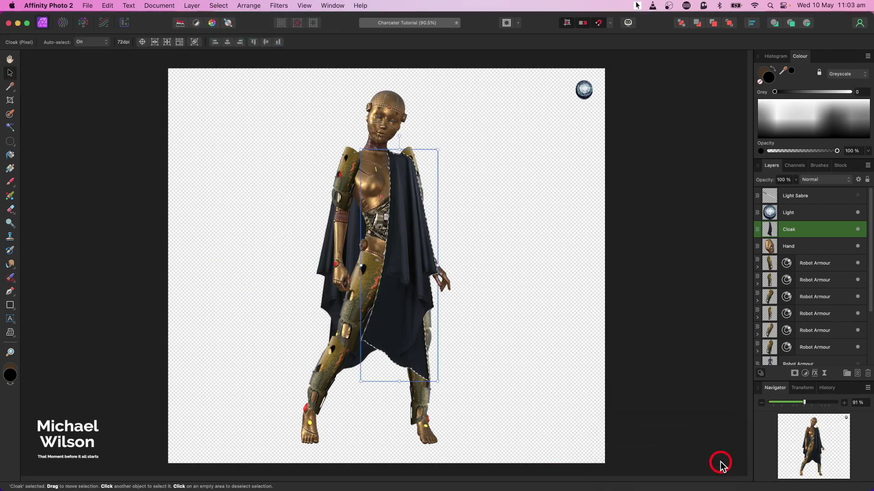
Step: Invert the selection and cut the light fringe from the front cloak's edges
{"action": "left_click", "coordinate": [313, 23]}
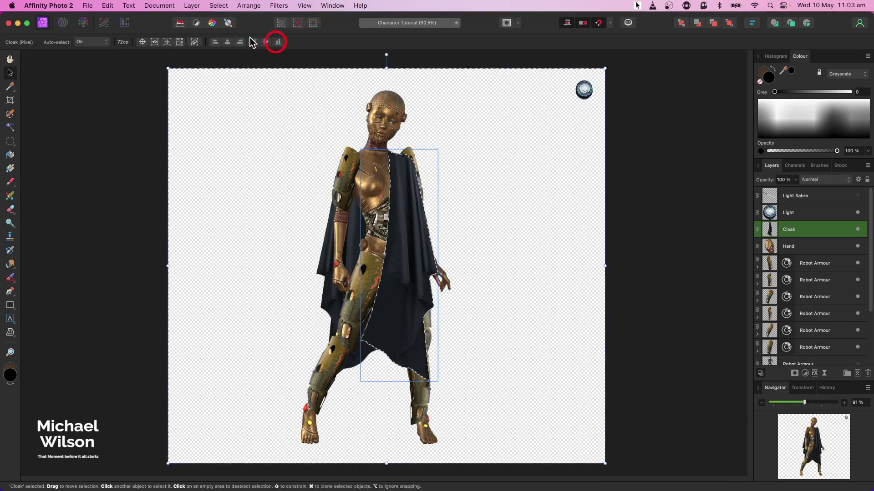
{"action": "left_click", "coordinate": [108, 5]}
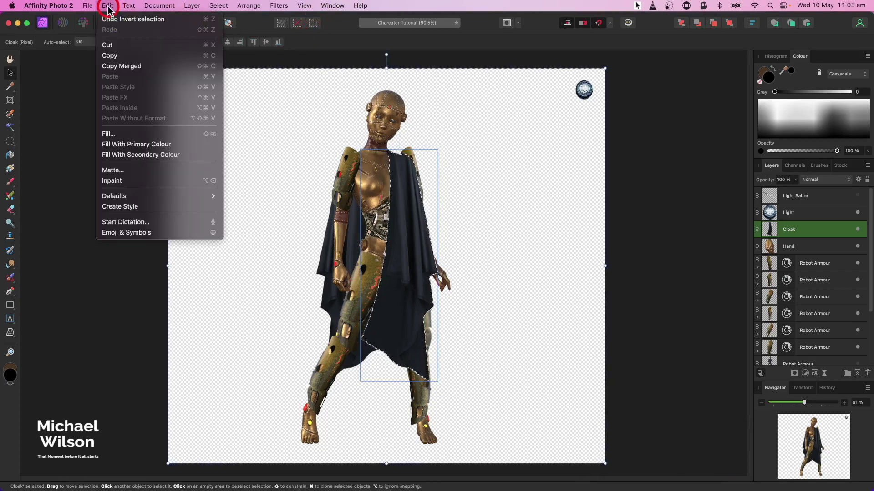
{"action": "left_click", "coordinate": [107, 44]}
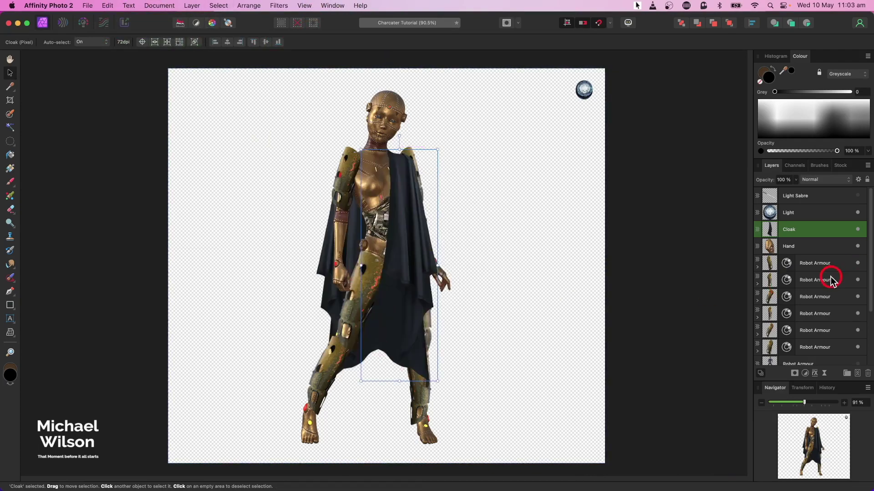
Step: Create a selection from the rear Cloak layer and shrink it slightly inside the fabric's outline
{"action": "scroll", "coordinate": [829, 282], "scroll_direction": "down", "scroll_amount": 5}
{"action": "left_click", "coordinate": [813, 360]}
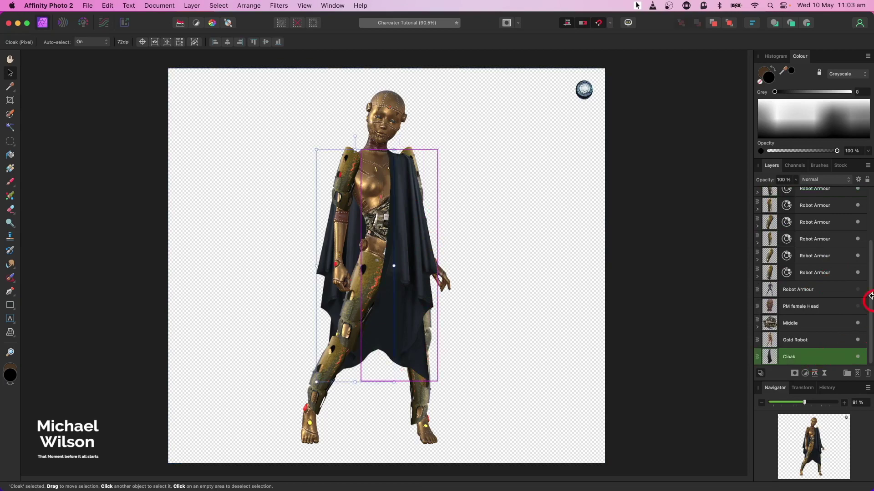
{"action": "left_click", "coordinate": [219, 6]}
{"action": "left_click", "coordinate": [230, 58]}
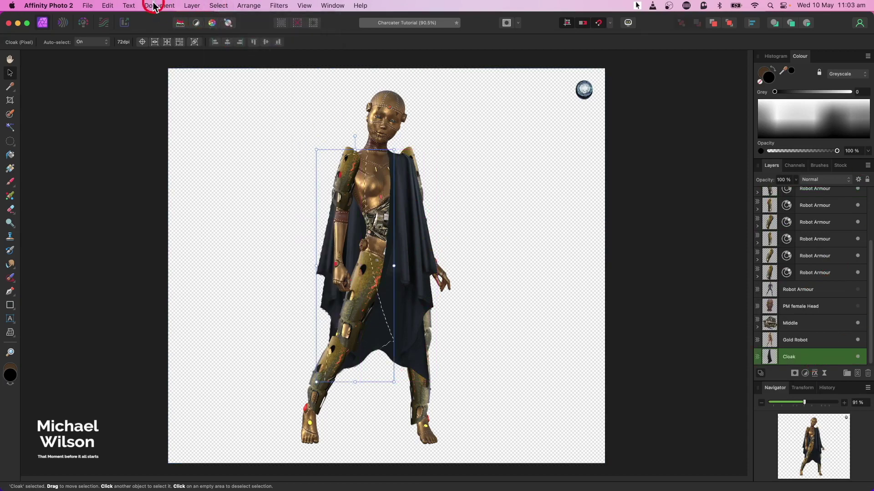
{"action": "left_click", "coordinate": [218, 5]}
{"action": "left_click", "coordinate": [241, 248]}
{"action": "left_click", "coordinate": [726, 461]}
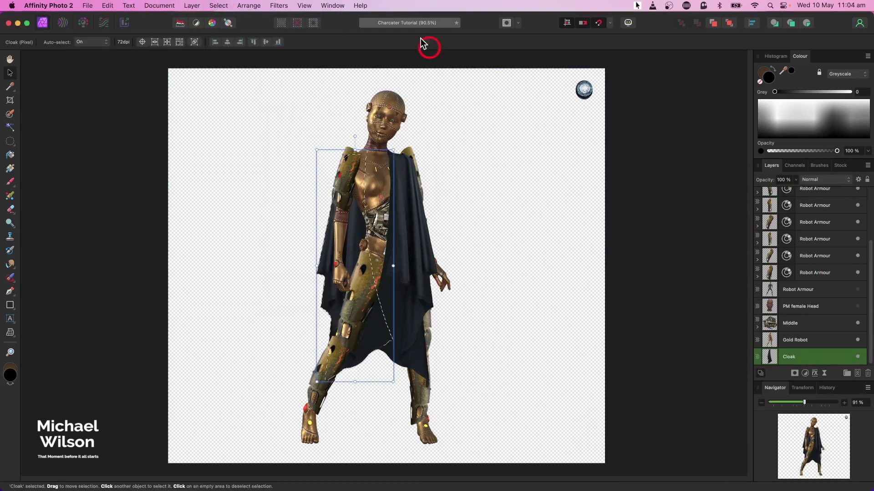
Step: Invert the selection, cut the fringe from the rear cloak's edges, and deselect
{"action": "left_click", "coordinate": [313, 23]}
{"action": "left_click", "coordinate": [107, 6]}
{"action": "left_click", "coordinate": [118, 45]}
{"action": "key", "text": "super+d"}
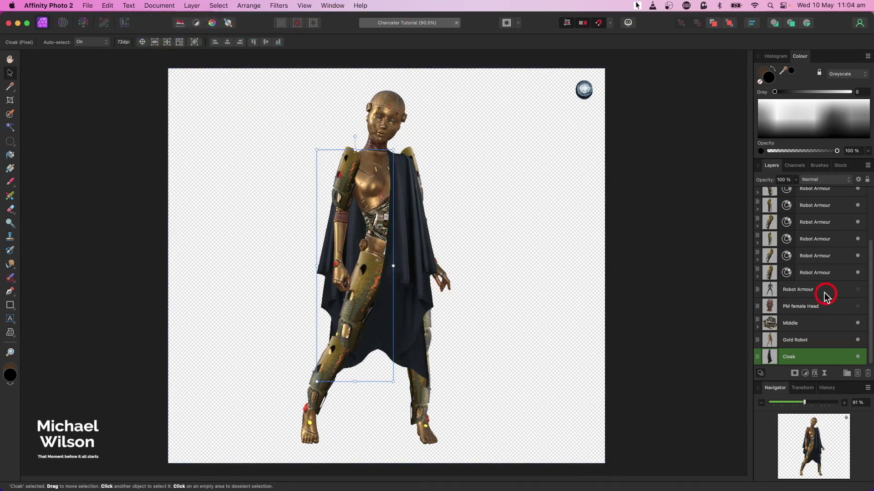
Step: Show the PM female Head layer, lower its opacity to 68%, and fit it at a tilt over the robot's face
{"action": "left_click", "coordinate": [857, 307]}
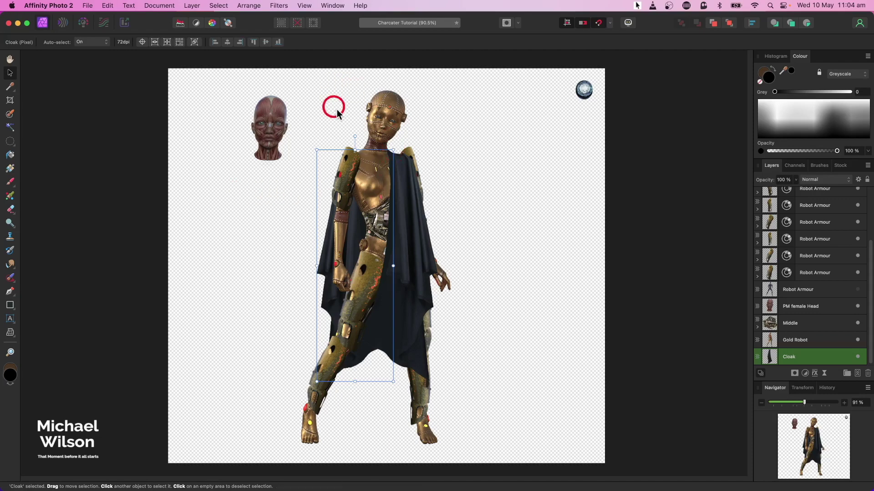
{"action": "left_click_drag", "start_coordinate": [273, 116], "coordinate": [391, 106]}
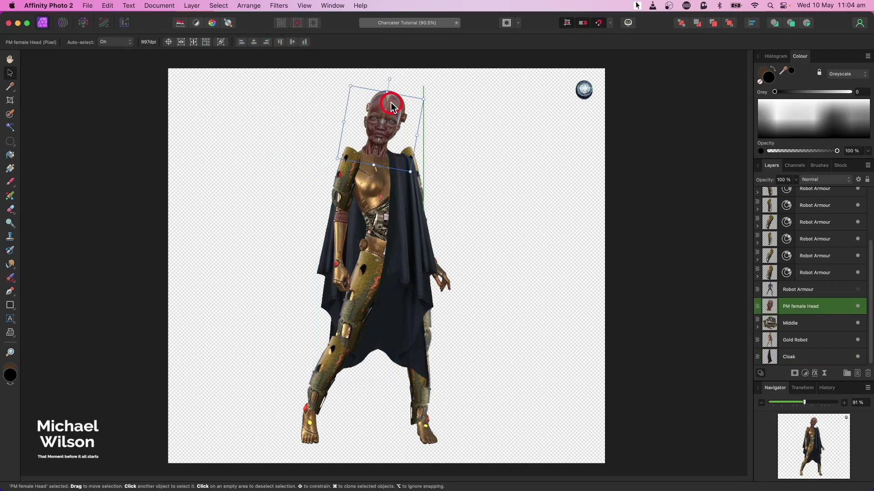
{"action": "left_click", "coordinate": [795, 181]}
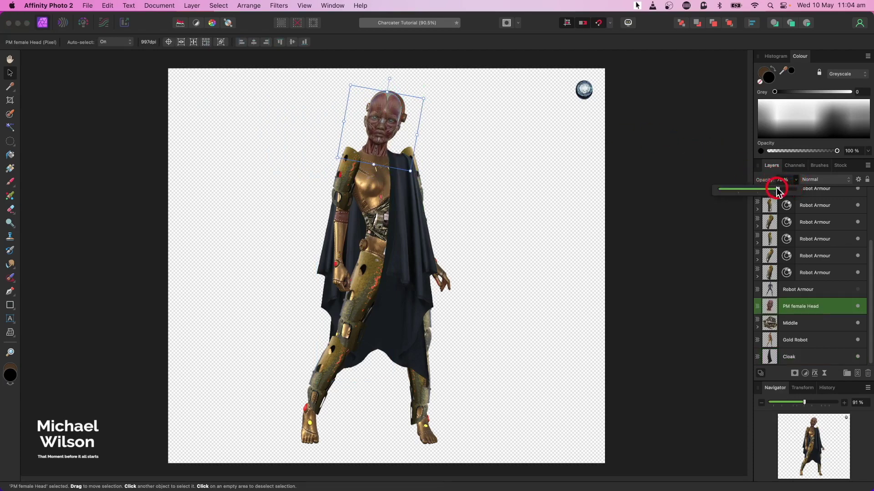
{"action": "left_click_drag", "start_coordinate": [772, 190], "coordinate": [771, 189]}
{"action": "left_click", "coordinate": [374, 144]}
{"action": "key", "text": "super+2"}
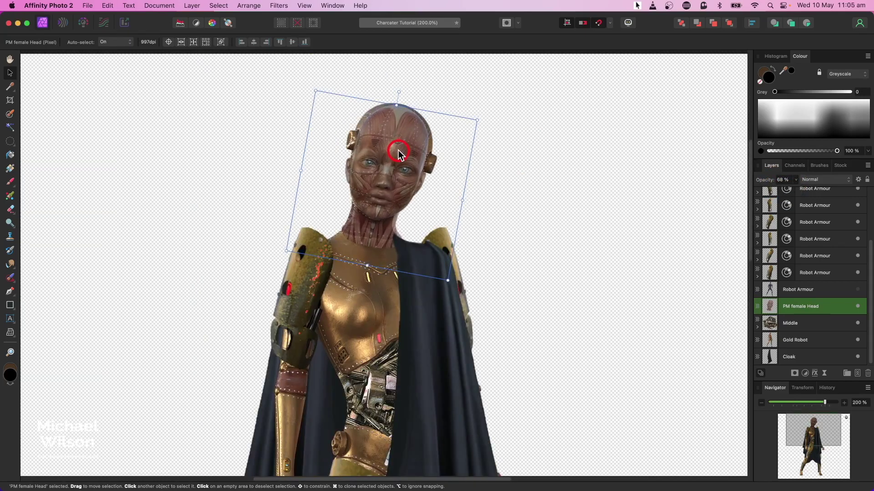
{"action": "mouse_move", "coordinate": [398, 151]}
{"action": "left_mouse_down"}
{"action": "mouse_move", "coordinate": [390, 140]}
{"action": "mouse_move", "coordinate": [351, 143]}
{"action": "mouse_move", "coordinate": [398, 167]}
{"action": "left_mouse_up"}
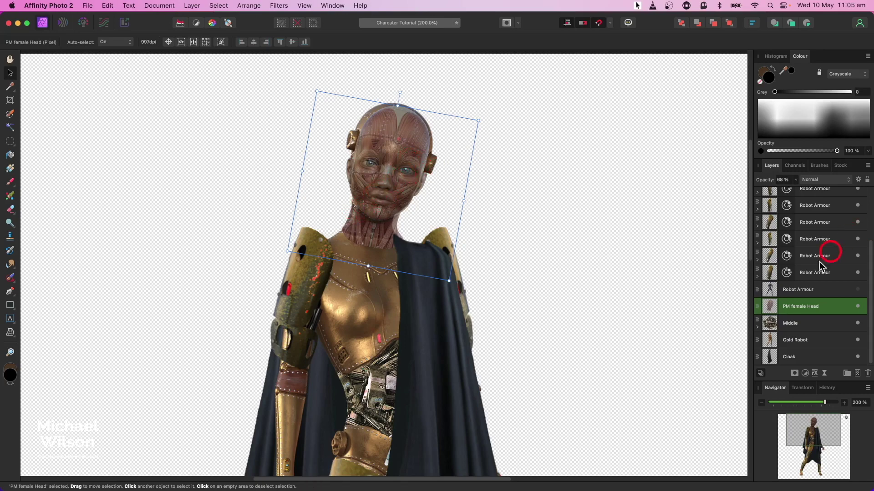
Step: Restore the PM female Head layer to 100% opacity and move it directly below Gold Robot
{"action": "left_click", "coordinate": [796, 180]}
{"action": "left_click_drag", "start_coordinate": [795, 191], "coordinate": [824, 191]}
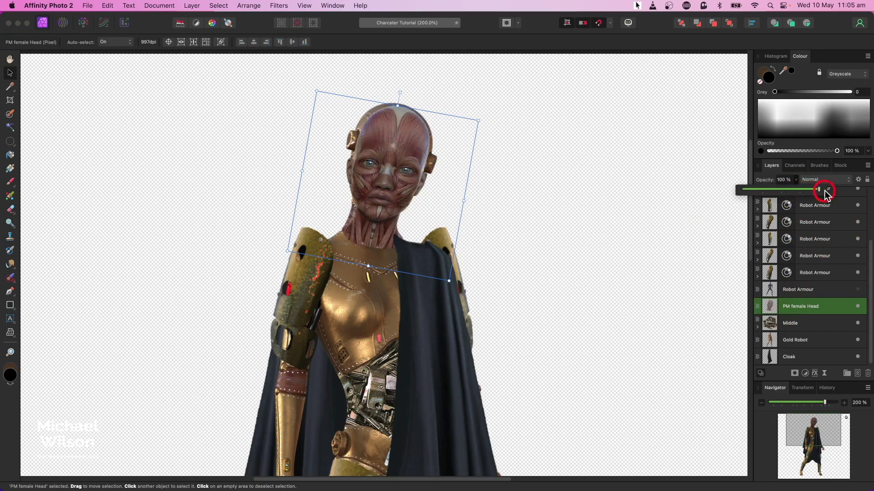
{"action": "left_click", "coordinate": [784, 306]}
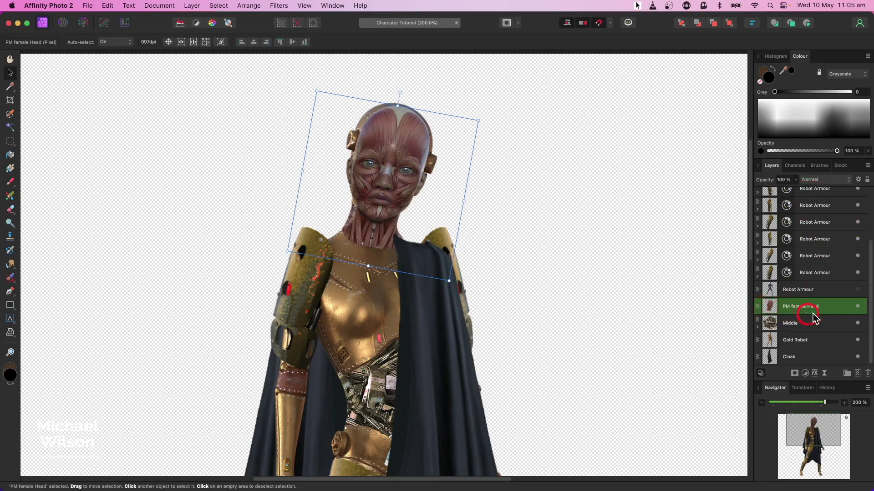
{"action": "left_click_drag", "start_coordinate": [811, 314], "coordinate": [776, 350]}
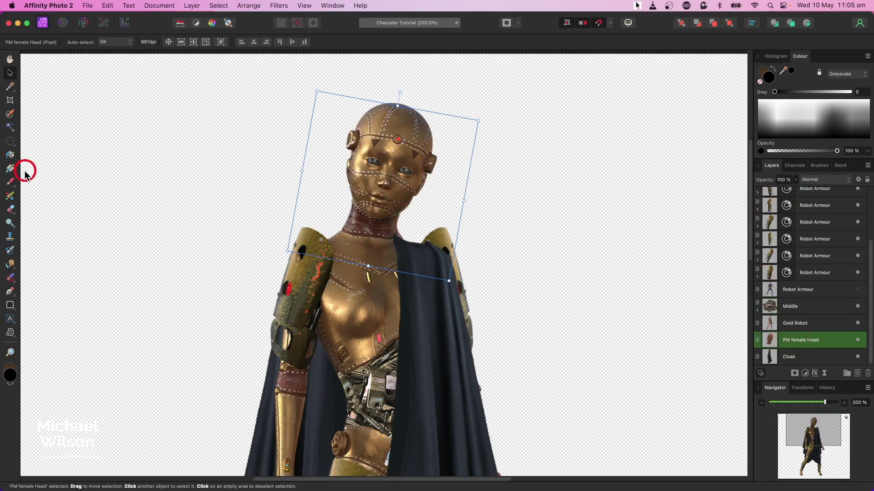
Step: Draw a jagged freehand selection over the left half of the robot's face on the Gold Robot layer and duplicate the selected area
{"action": "left_click", "coordinate": [14, 214]}
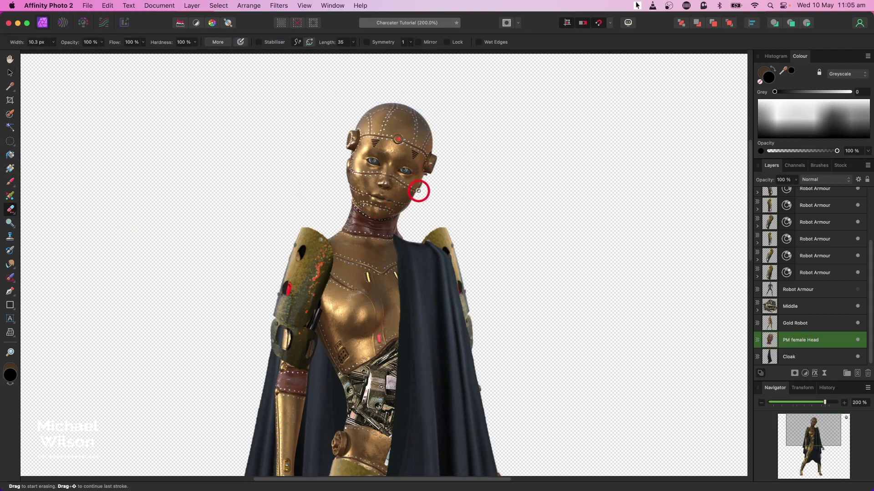
{"action": "left_click", "coordinate": [795, 326]}
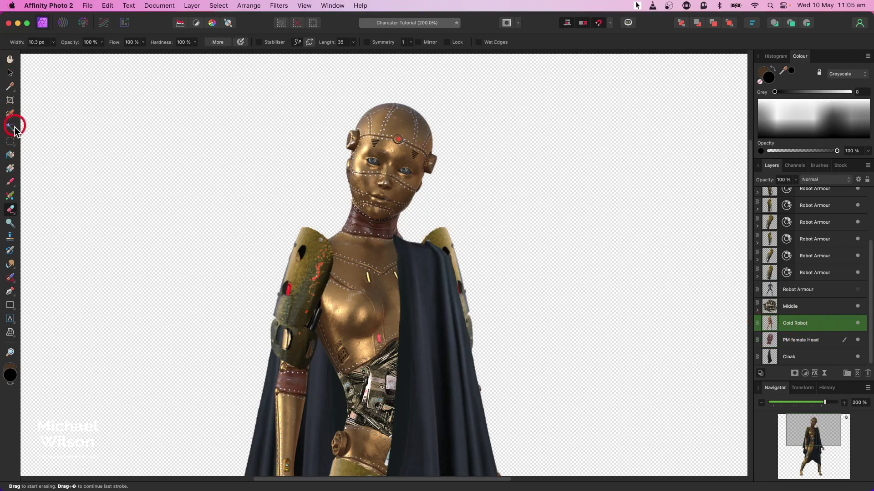
{"action": "left_click_drag", "start_coordinate": [11, 141], "coordinate": [51, 188]}
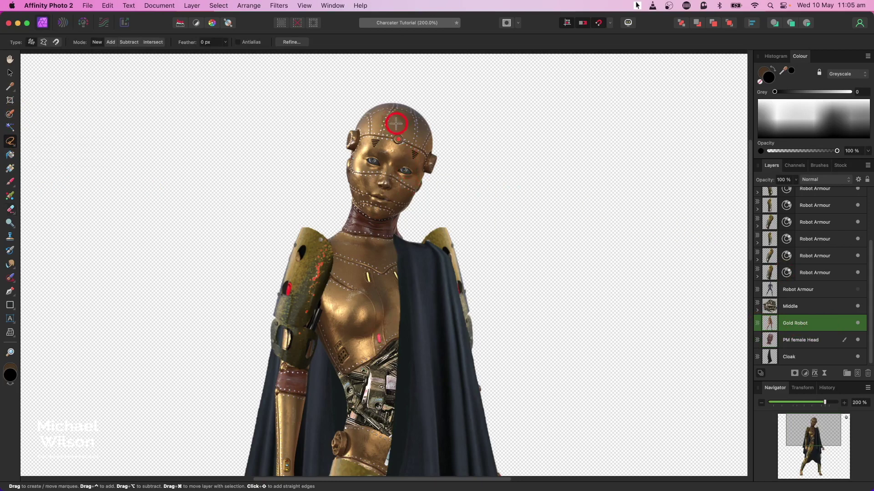
{"action": "left_click_drag", "start_coordinate": [387, 122], "coordinate": [394, 128]}
{"action": "left_click_drag", "start_coordinate": [402, 160], "coordinate": [388, 178]}
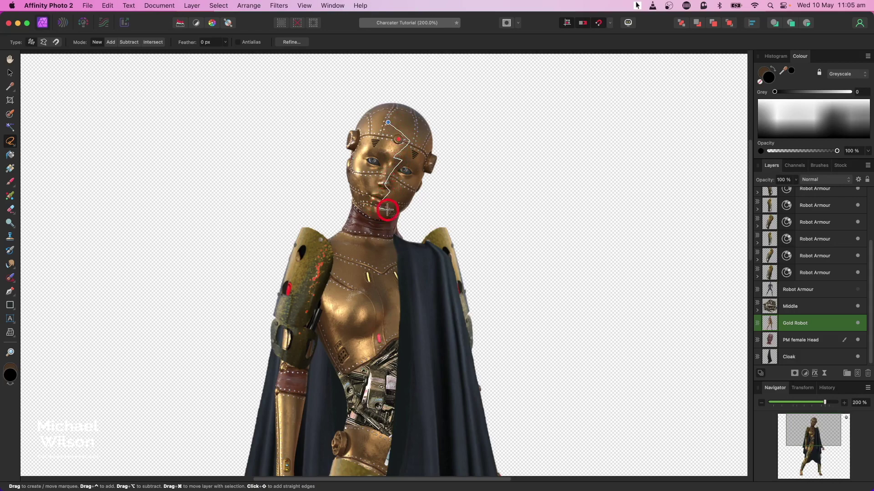
{"action": "left_click_drag", "start_coordinate": [387, 210], "coordinate": [415, 183]}
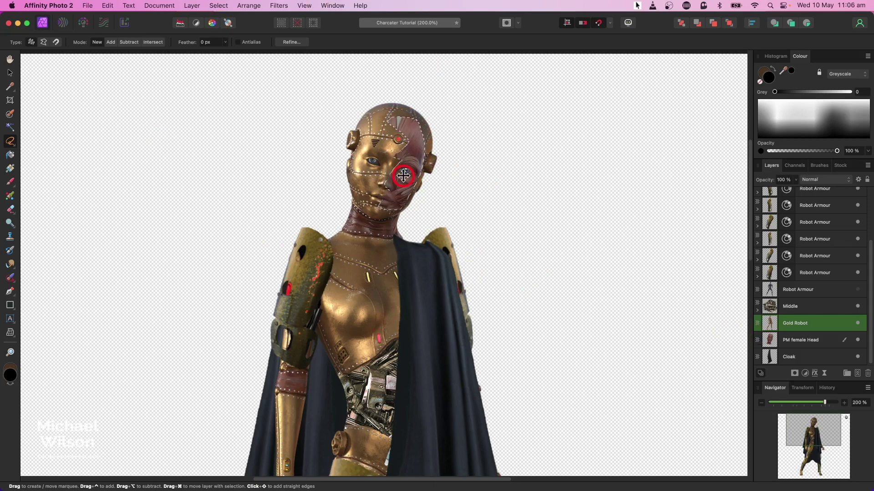
{"action": "key", "text": "super+j"}
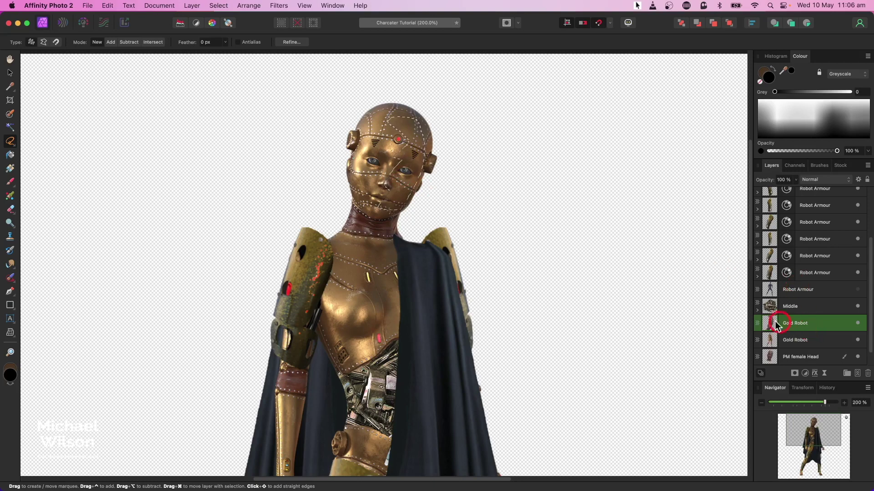
Step: Shrink the face selection by 2 px and cut the selected area out of the upper Gold Robot layer
{"action": "left_click", "coordinate": [856, 341]}
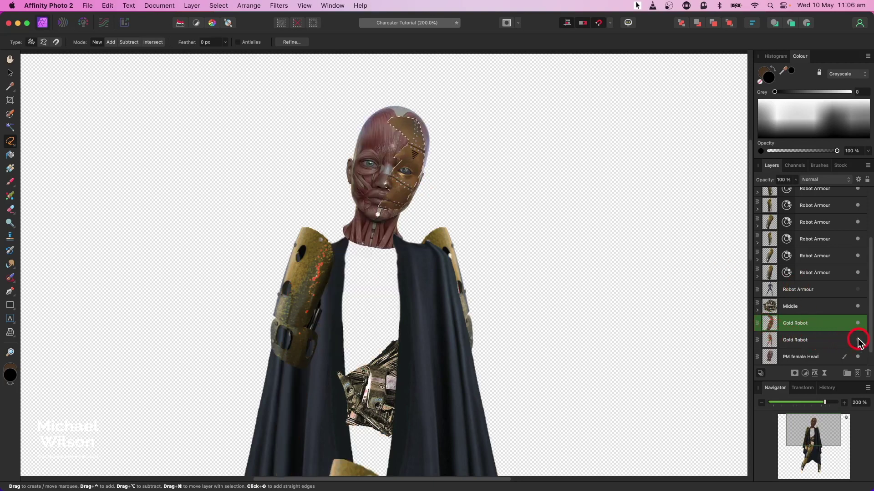
{"action": "left_click", "coordinate": [857, 341]}
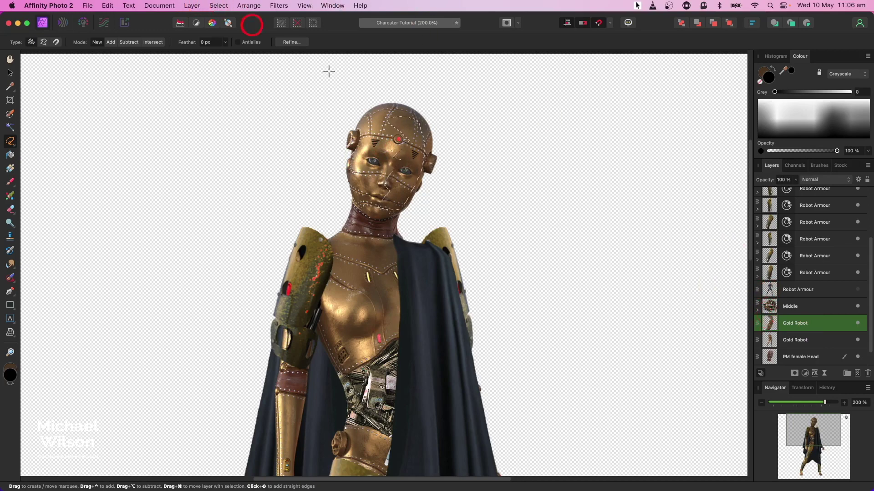
{"action": "left_click", "coordinate": [791, 323]}
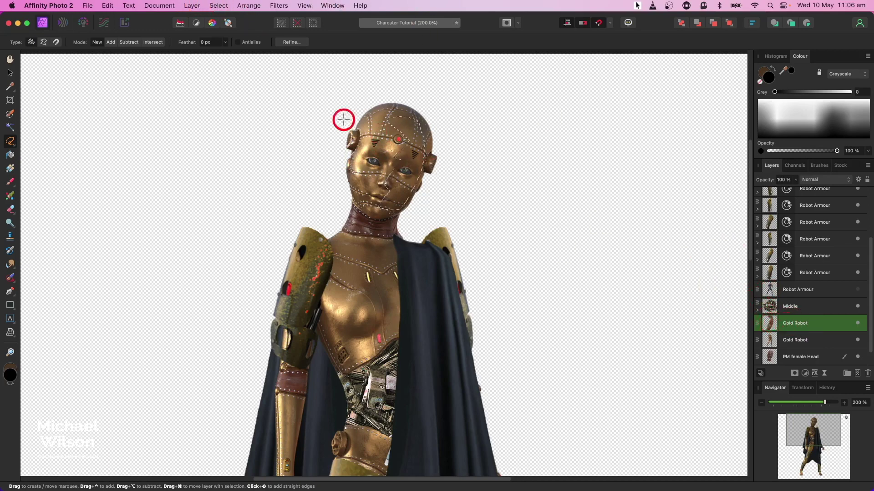
{"action": "left_click", "coordinate": [217, 5]}
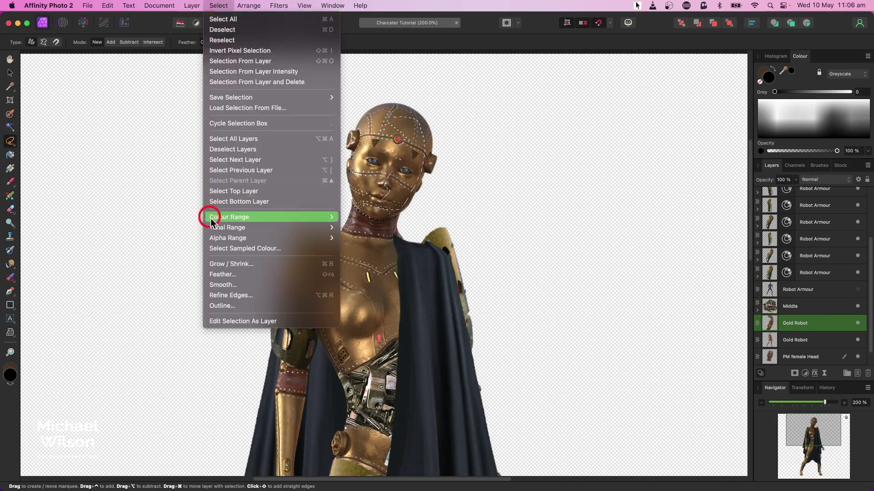
{"action": "left_click", "coordinate": [233, 269]}
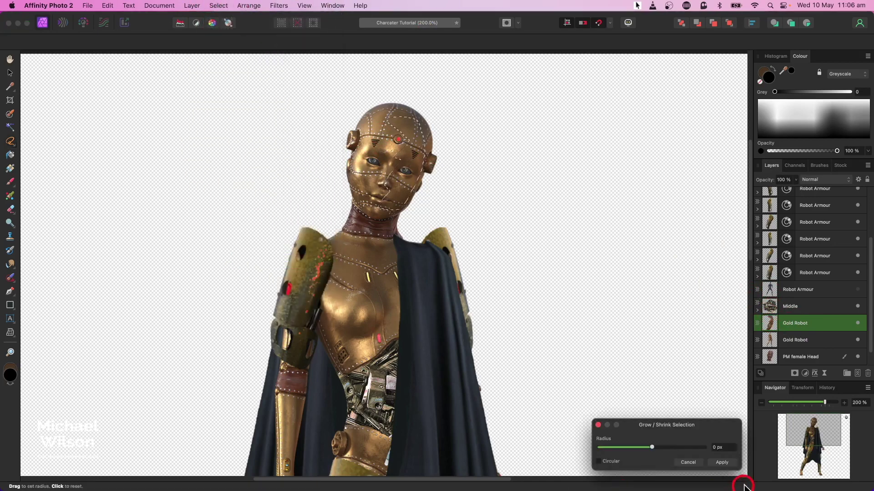
{"action": "left_click", "coordinate": [719, 447]}
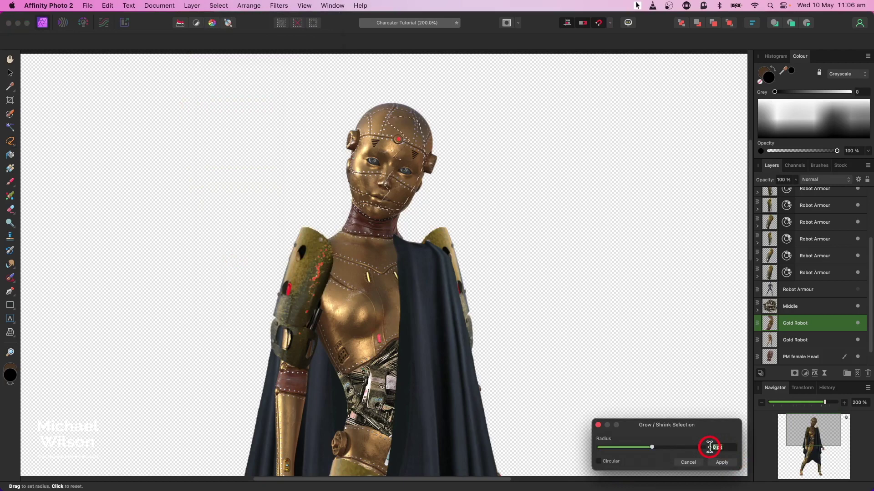
{"action": "type", "text": "-2"}
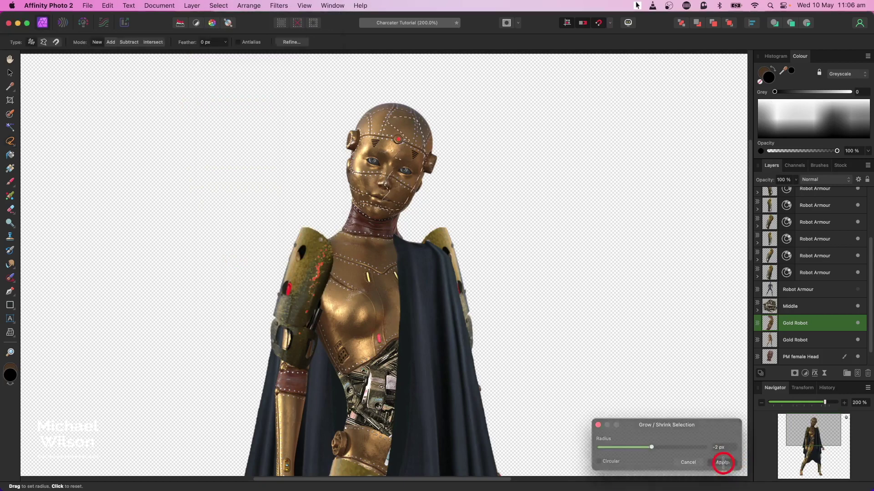
{"action": "left_click", "coordinate": [722, 463]}
{"action": "left_click", "coordinate": [106, 6]}
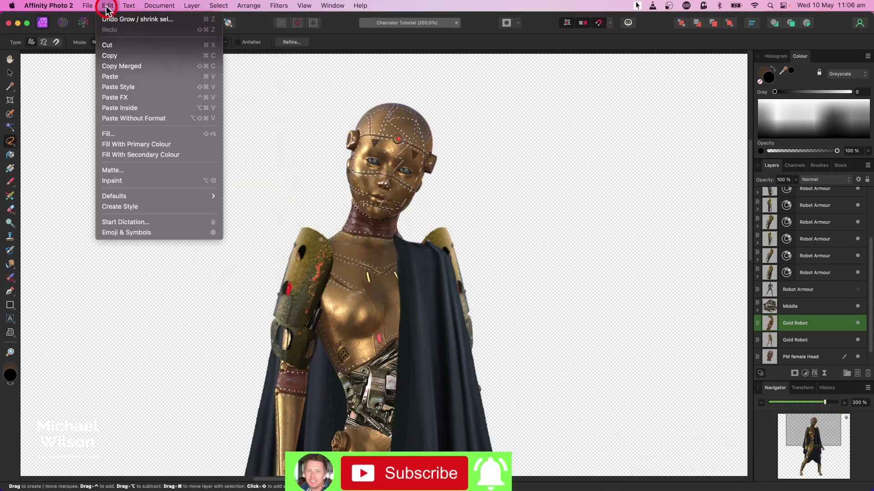
{"action": "left_click", "coordinate": [106, 46]}
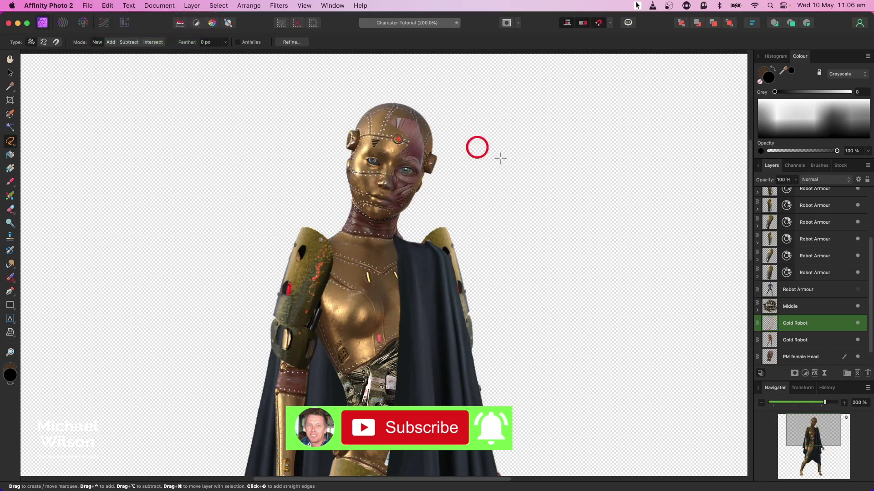
{"action": "left_click_drag", "start_coordinate": [807, 342], "coordinate": [789, 345]}
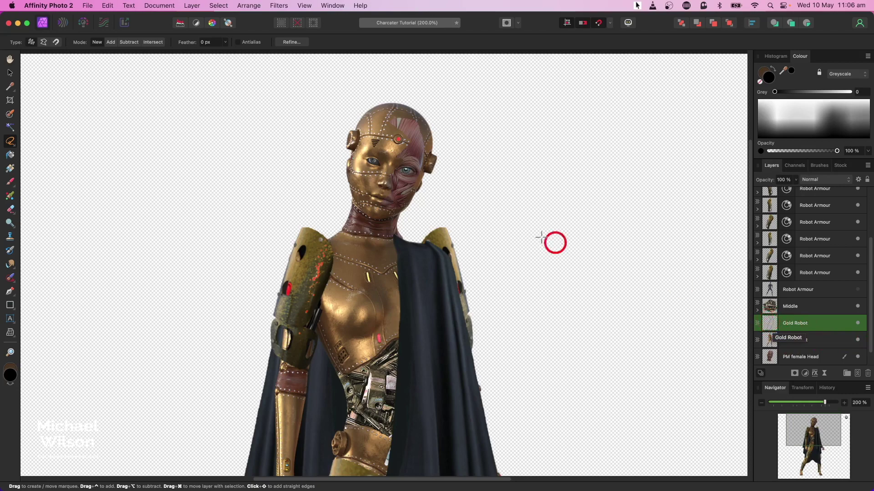
Step: Give the upper Gold Robot layer an Inner Bevel / Emboss with 0.3 px radius and -171.5° azimuth, plus a 3D effect with a reduced radius
{"action": "left_click", "coordinate": [813, 374]}
{"action": "left_click", "coordinate": [537, 106]}
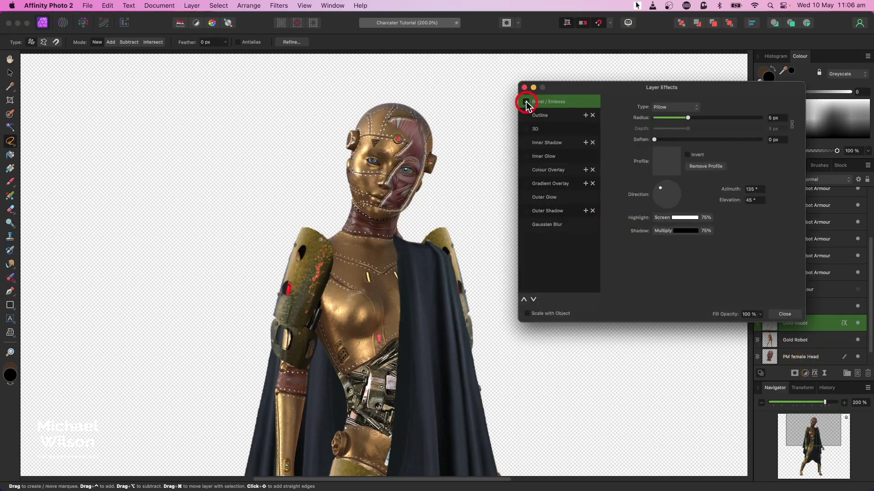
{"action": "left_click", "coordinate": [661, 108]}
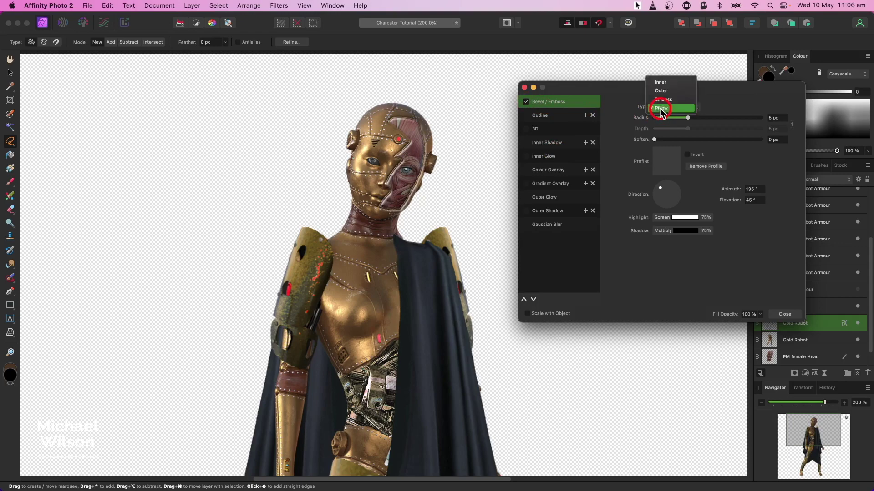
{"action": "left_click", "coordinate": [661, 82]}
{"action": "left_click_drag", "start_coordinate": [686, 119], "coordinate": [663, 119]}
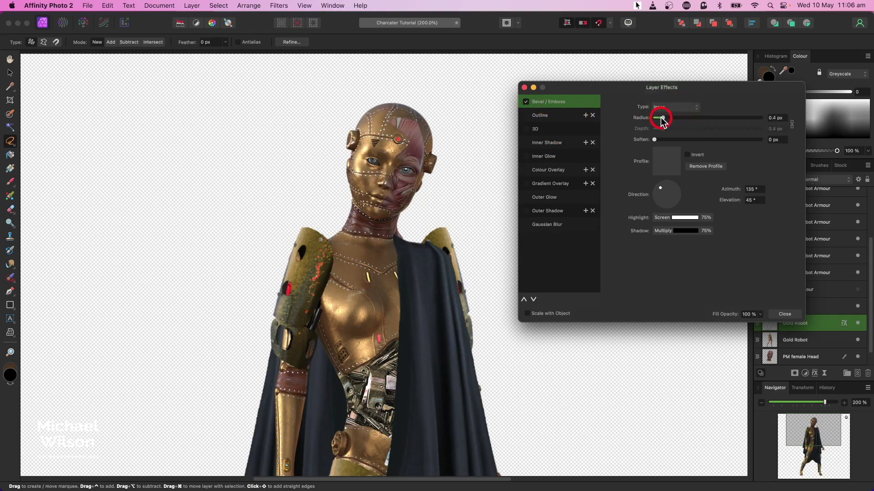
{"action": "left_click_drag", "start_coordinate": [660, 187], "coordinate": [658, 199]}
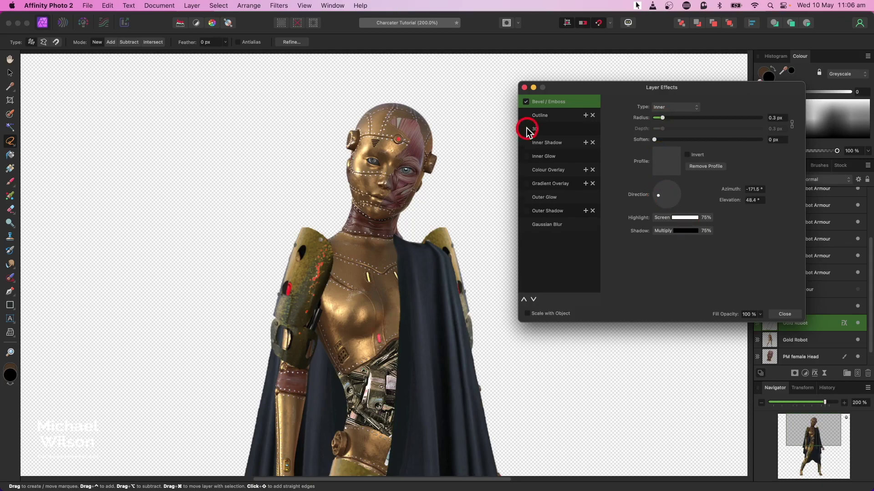
{"action": "left_click", "coordinate": [544, 130]}
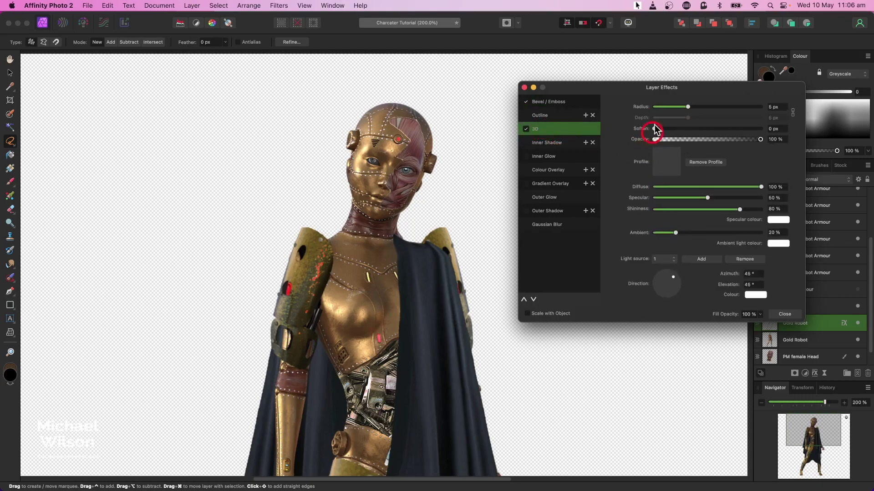
{"action": "left_click_drag", "start_coordinate": [688, 106], "coordinate": [663, 110]}
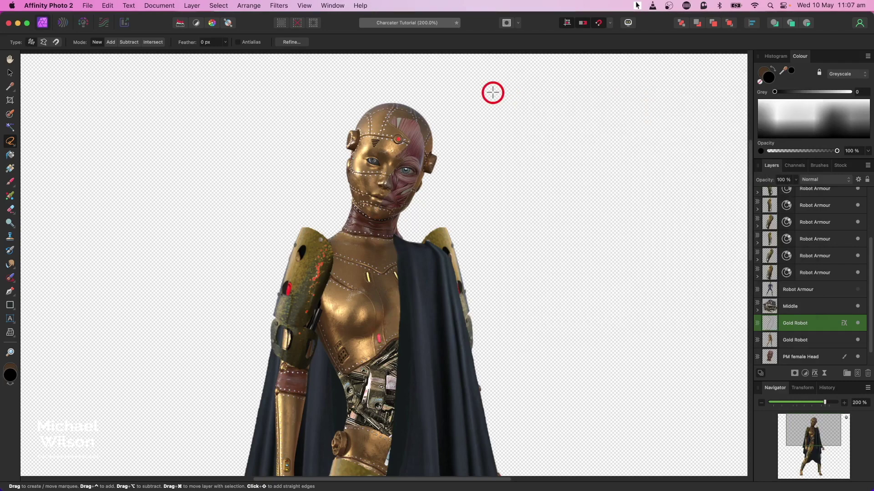
Step: Clone neighbouring muscle texture over the pale patch on the exposed forehead of the PM female Head layer
{"action": "key", "text": "super+plus"}
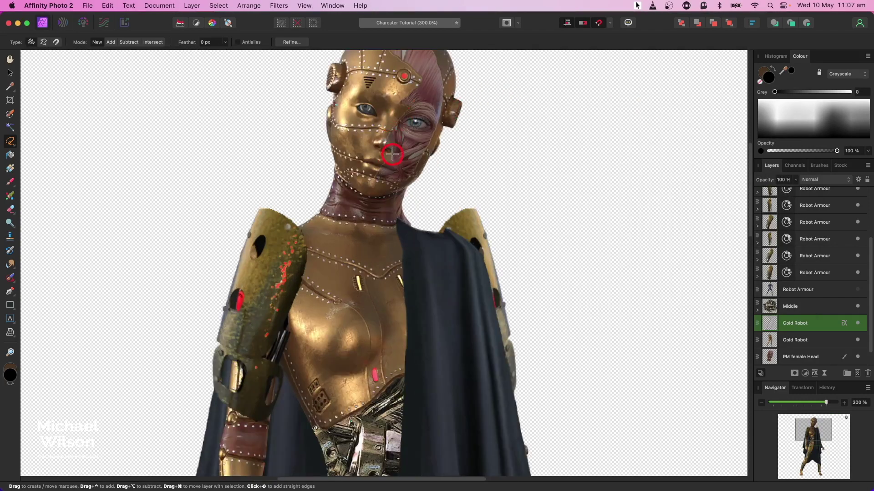
{"action": "scroll", "coordinate": [429, 113], "scroll_direction": "up", "scroll_amount": 5}
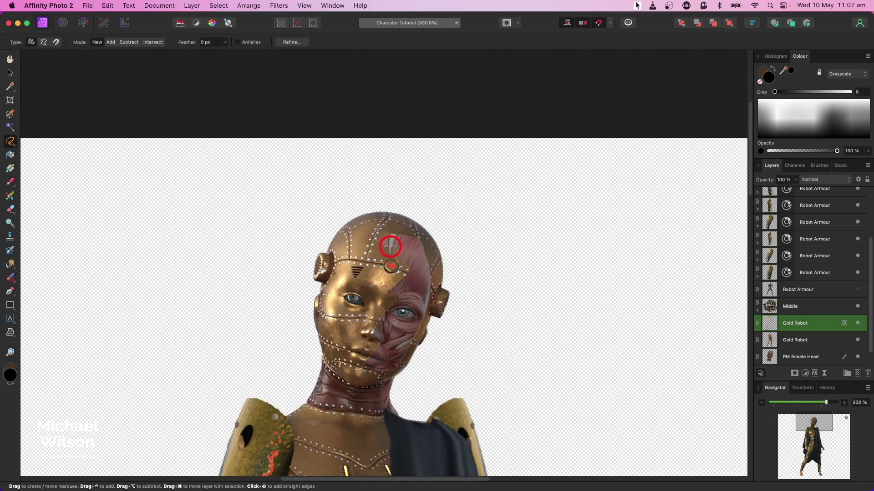
{"action": "left_click", "coordinate": [827, 357]}
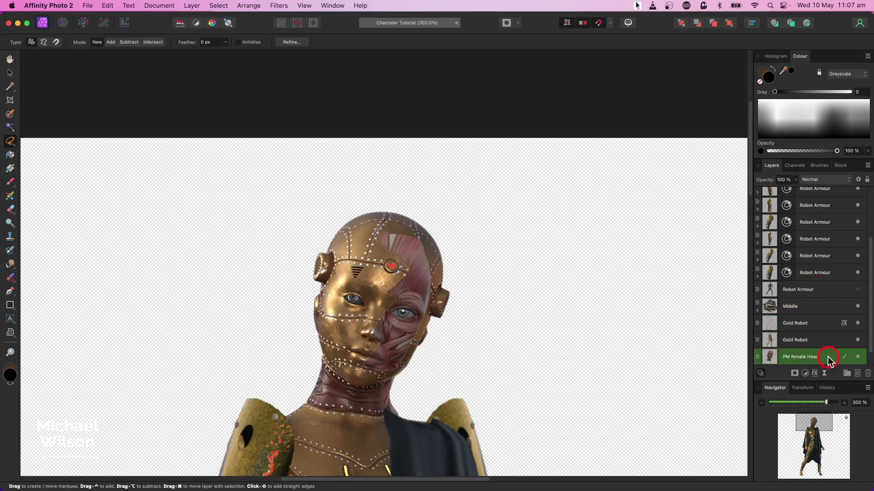
{"action": "left_click", "coordinate": [10, 236]}
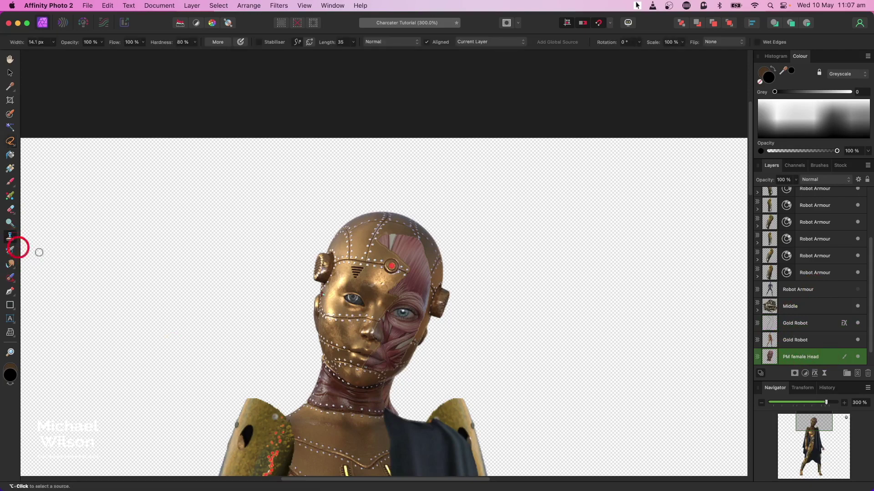
{"action": "left_click_drag", "start_coordinate": [386, 246], "coordinate": [405, 247]}
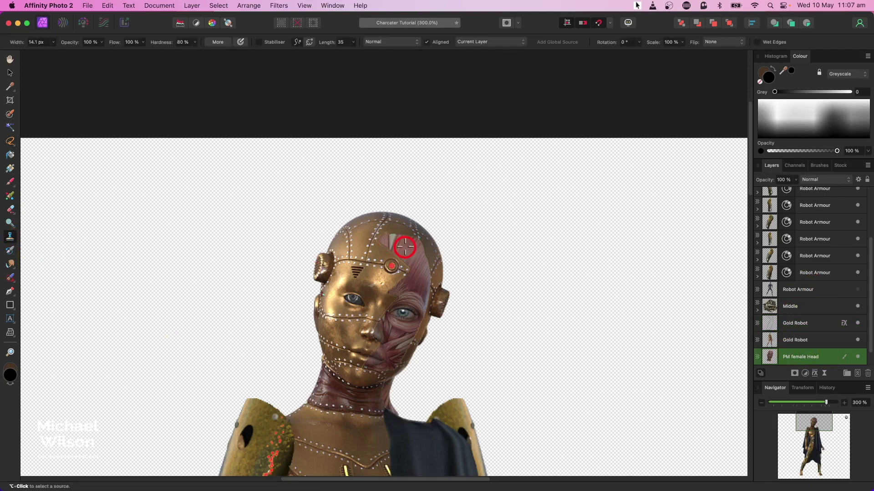
{"action": "left_click", "coordinate": [391, 244], "text": "alt"}
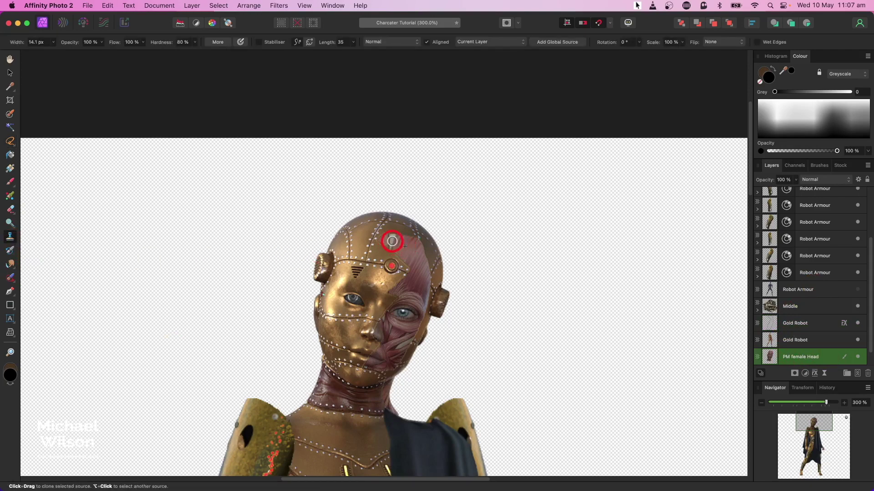
{"action": "key", "text": "super+z"}
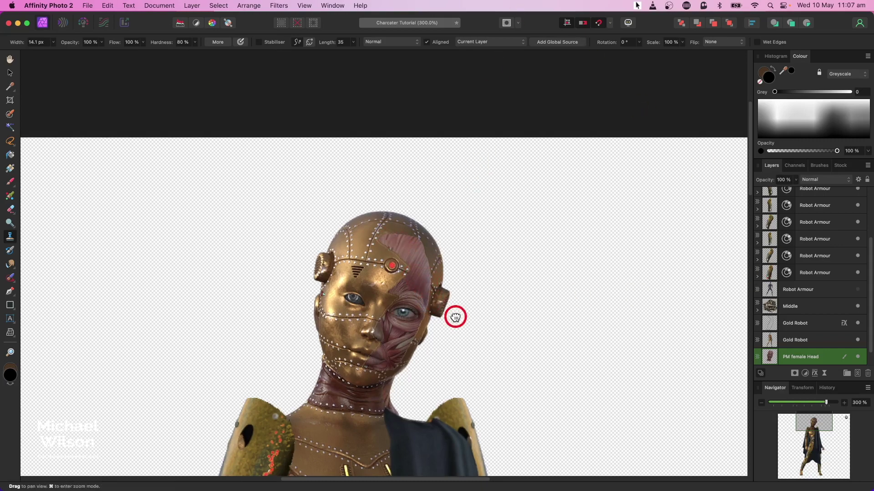
Step: Add an empty pixel layer directly above PM female Head and set its blend mode to Overlay
{"action": "left_click_drag", "start_coordinate": [454, 314], "coordinate": [466, 209]}
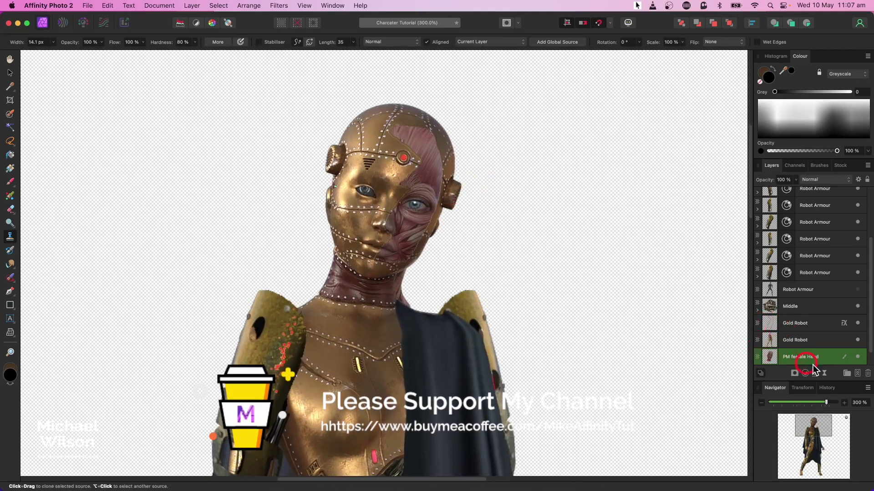
{"action": "left_click", "coordinate": [858, 373]}
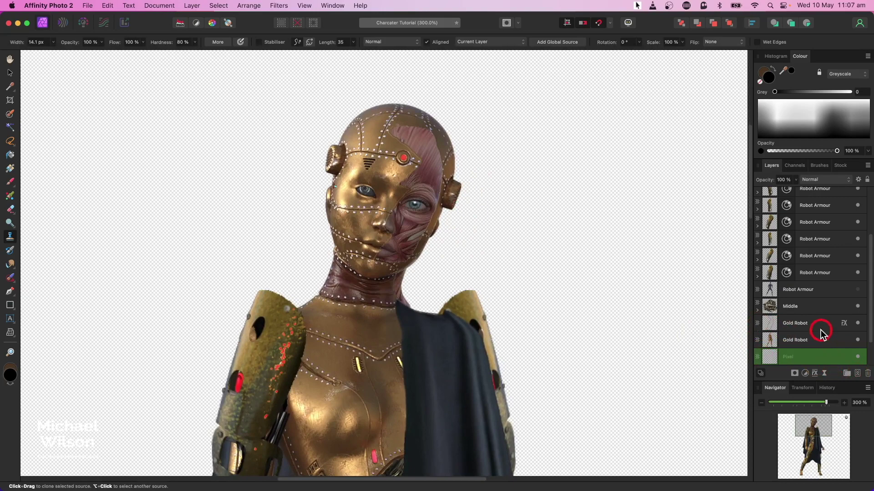
{"action": "scroll", "coordinate": [816, 330], "scroll_direction": "down", "scroll_amount": 2}
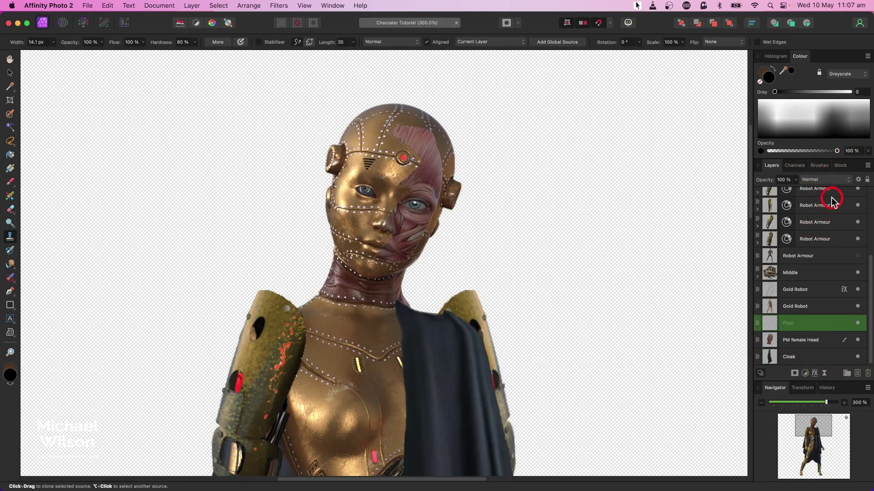
{"action": "left_click", "coordinate": [826, 181]}
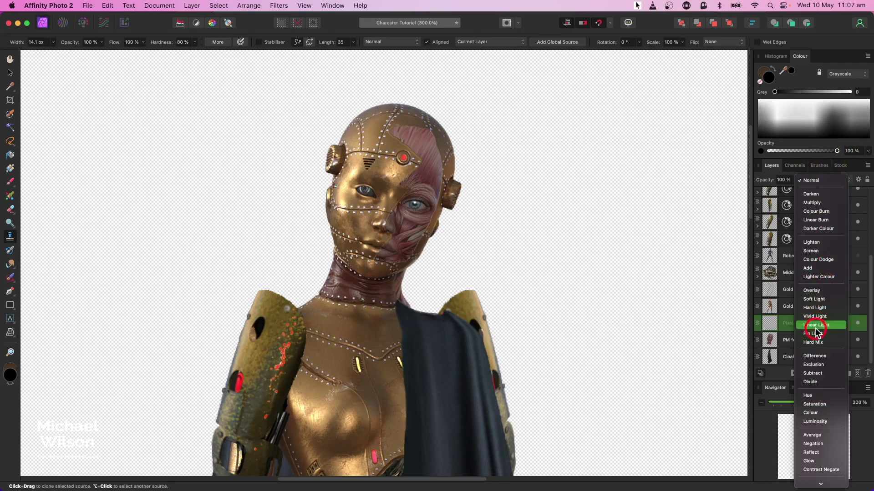
{"action": "left_click", "coordinate": [818, 291]}
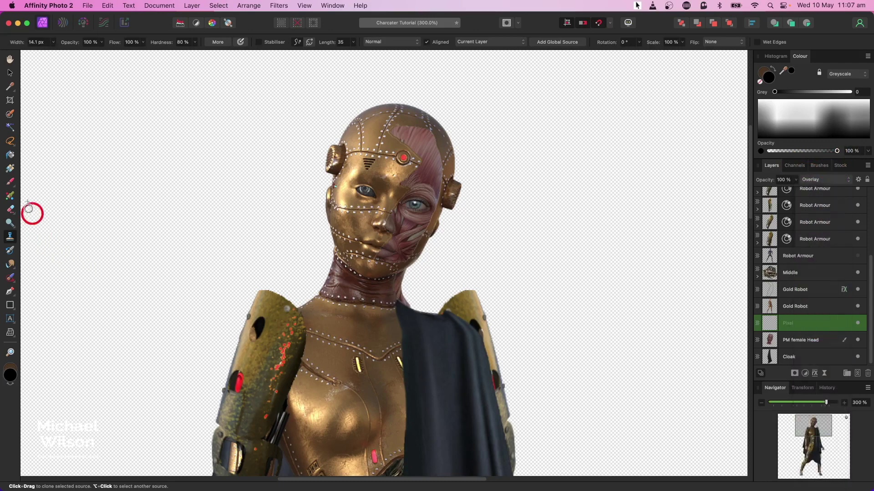
Step: Choose the soft 256 px Basic paint brush and set its colour to bright green 4BFC15
{"action": "left_click", "coordinate": [9, 181]}
{"action": "left_click", "coordinate": [818, 165]}
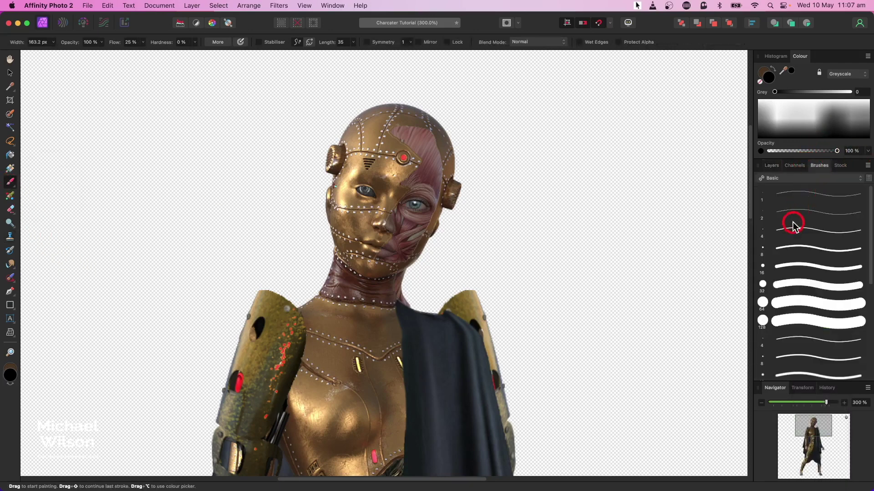
{"action": "left_click", "coordinate": [784, 351]}
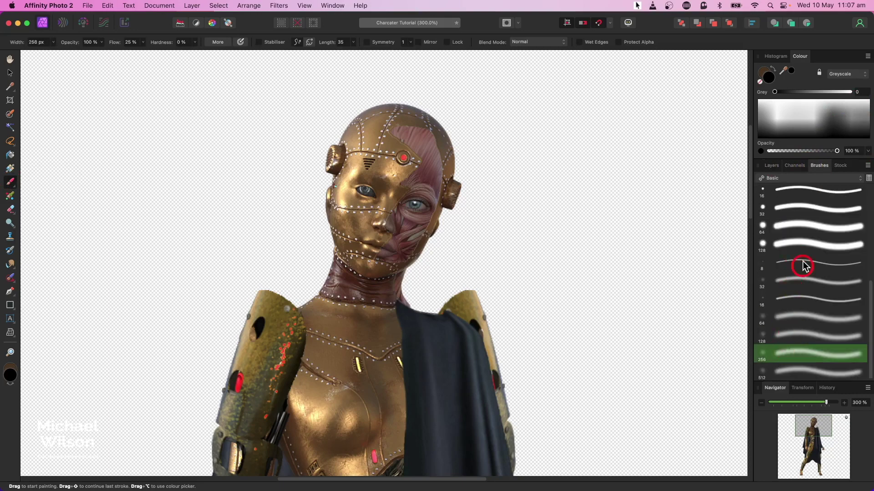
{"action": "left_click", "coordinate": [771, 165]}
{"action": "left_click", "coordinate": [772, 78]}
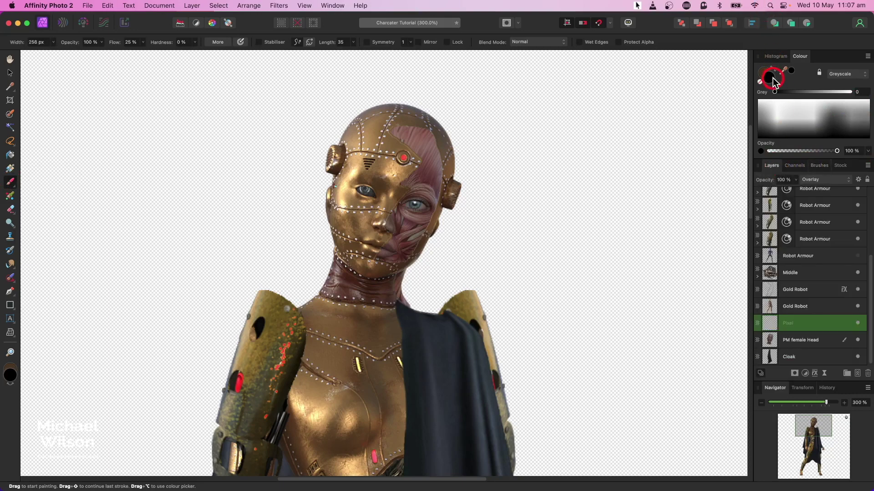
{"action": "left_click", "coordinate": [772, 79]}
{"action": "left_click", "coordinate": [253, 192]}
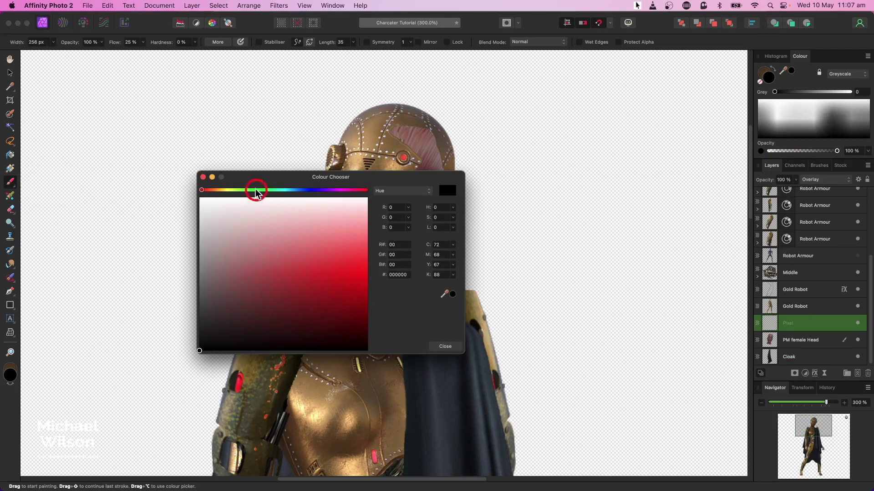
{"action": "left_click_drag", "start_coordinate": [361, 305], "coordinate": [363, 268]}
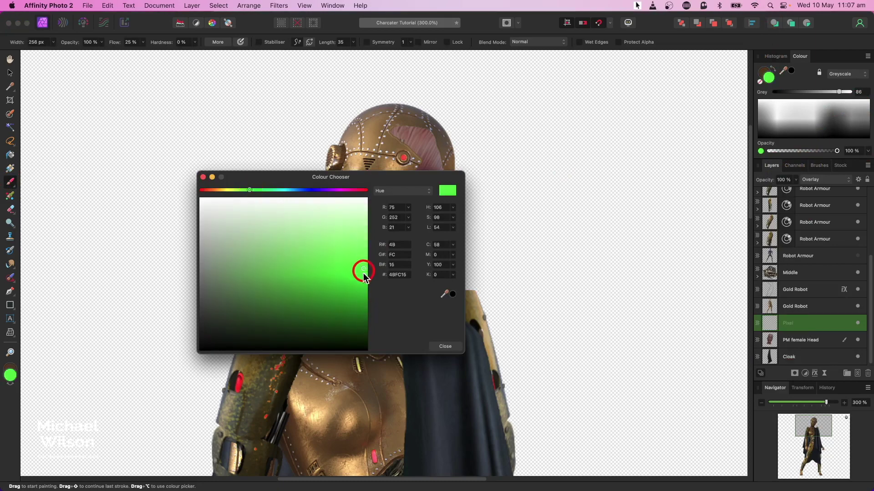
{"action": "left_click", "coordinate": [203, 178]}
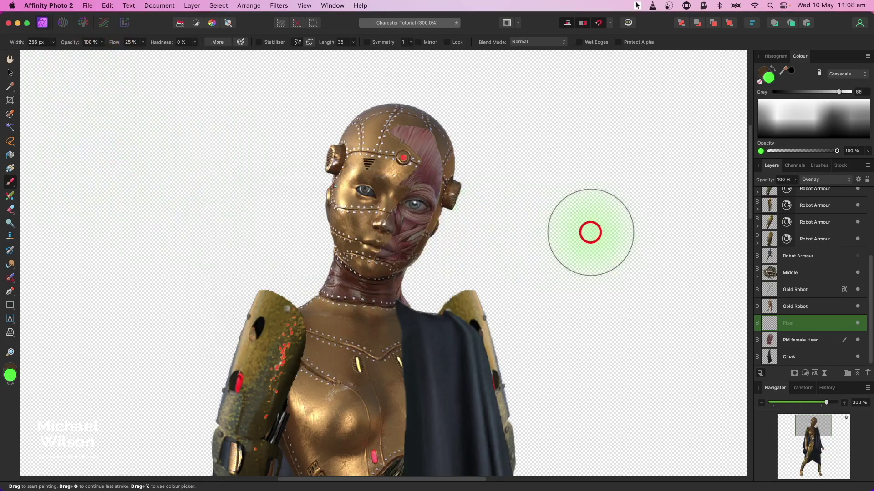
Step: Paint the iris of the eye in the exposed muscle face green, using a brush 8.4 px wide on the Overlay layer
{"action": "key", "text": "bracketleft"}
{"action": "key", "text": "bracketleft"}
{"action": "key", "text": "bracketleft"}
{"action": "key", "text": "bracketleft"}
{"action": "key", "text": "bracketleft"}
{"action": "key", "text": "bracketleft"}
{"action": "key", "text": "bracketleft"}
{"action": "key", "text": "bracketleft"}
{"action": "key", "text": "bracketleft"}
{"action": "key", "text": "bracketleft"}
{"action": "key", "text": "bracketleft"}
{"action": "key", "text": "bracketleft"}
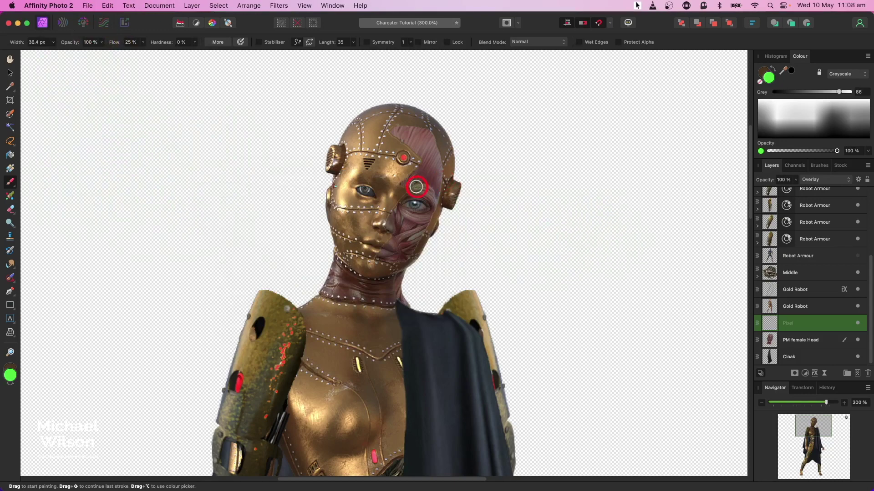
{"action": "key", "text": "super+plus"}
{"action": "key", "text": "super+plus"}
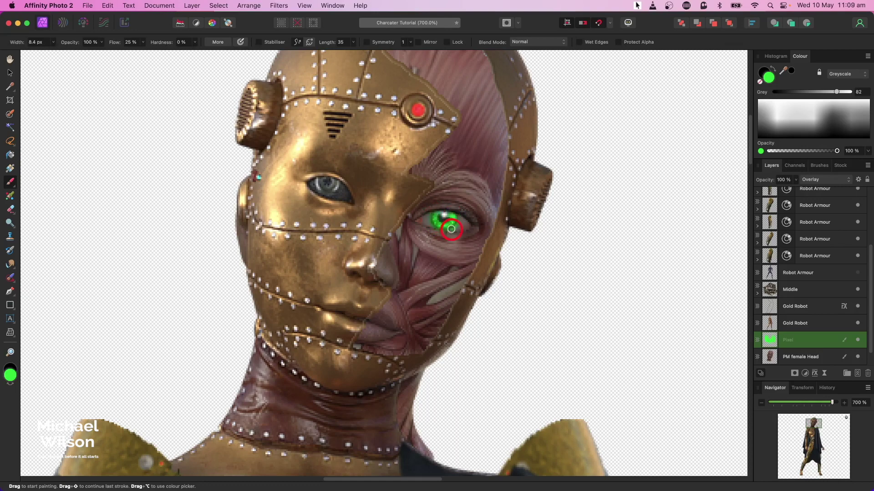
{"action": "key", "text": "super+0"}
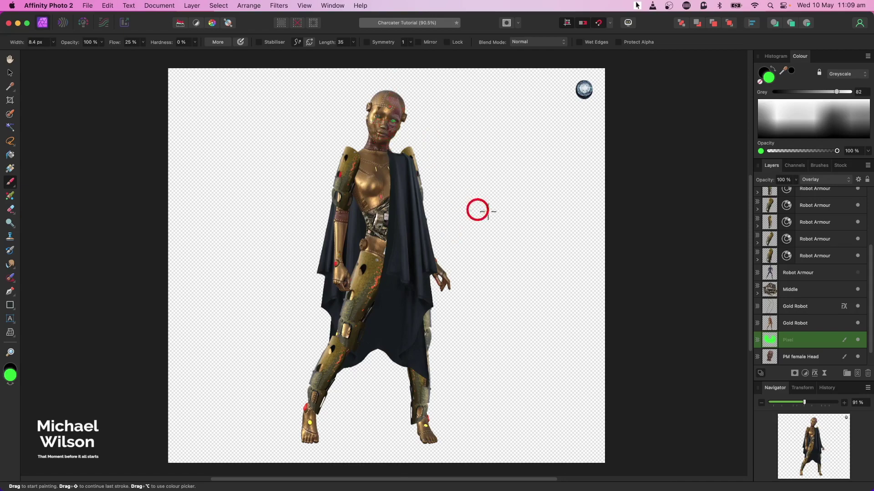
Step: Brighten the PM female Head layer with an Exposure adjustment of about 1.053
{"action": "left_click", "coordinate": [787, 358]}
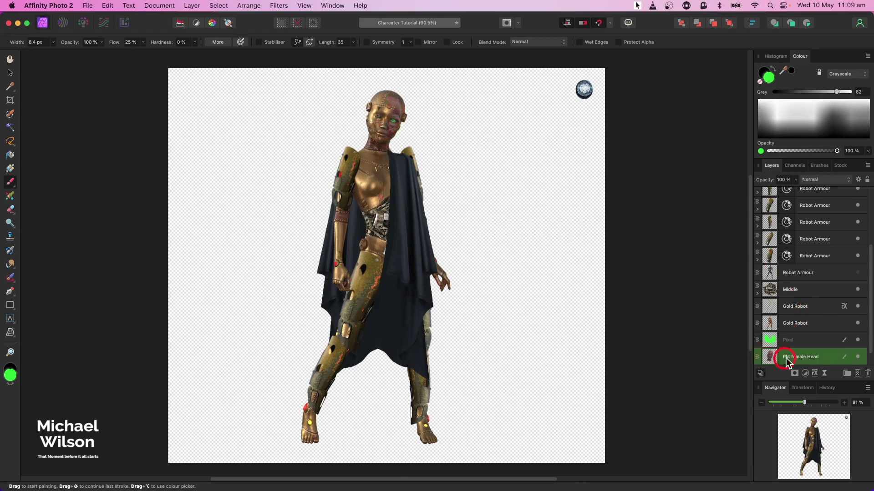
{"action": "left_click", "coordinate": [805, 373]}
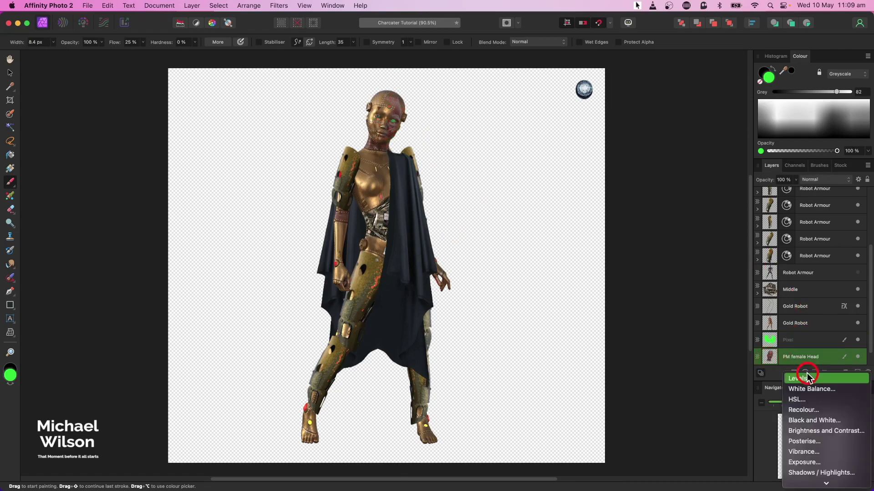
{"action": "left_click", "coordinate": [802, 461]}
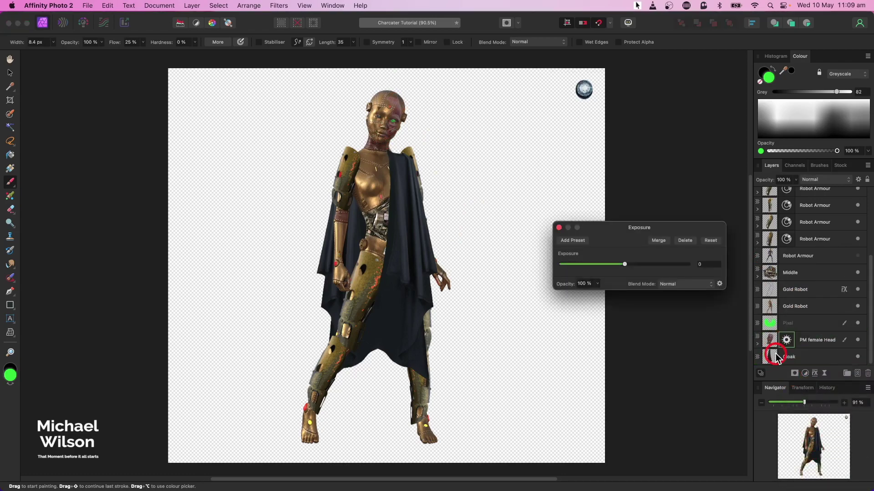
{"action": "left_click_drag", "start_coordinate": [624, 264], "coordinate": [630, 267]}
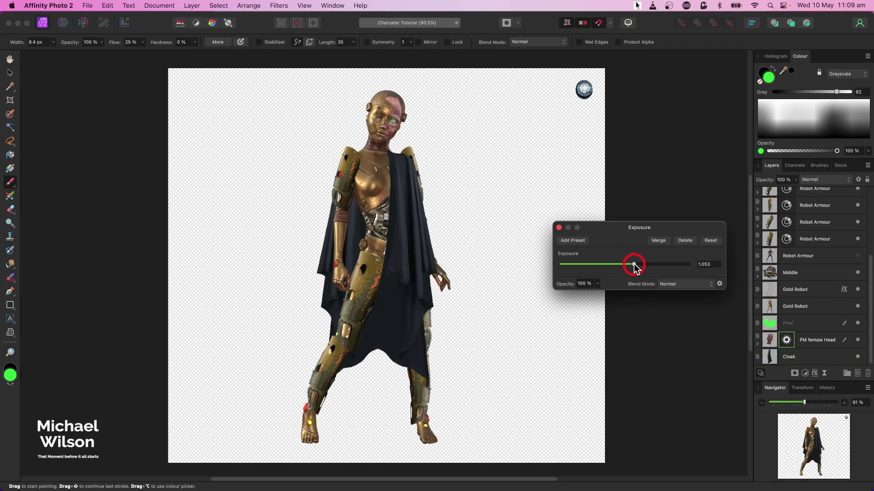
{"action": "left_click", "coordinate": [559, 228]}
Step: Move the round Light ornament onto the cloak near the shoulder and scale it down to brooch size
{"action": "scroll", "coordinate": [797, 244], "scroll_direction": "up", "scroll_amount": 5}
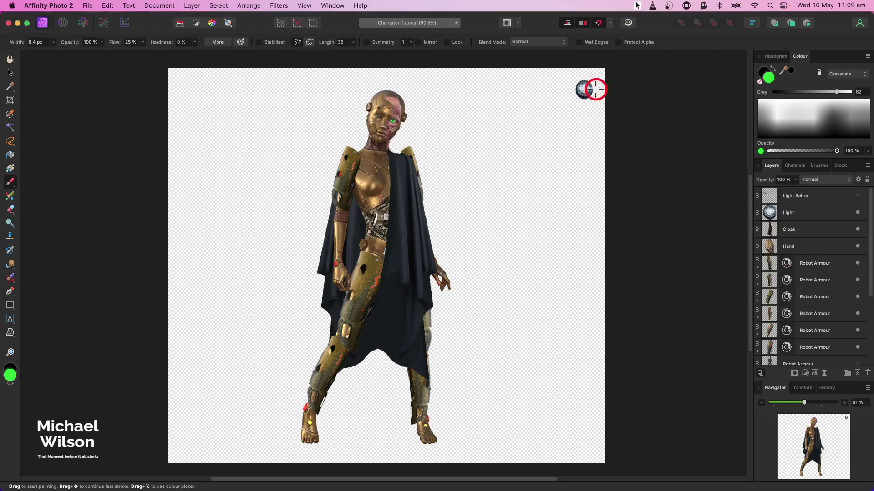
{"action": "left_click", "coordinate": [9, 59]}
{"action": "left_click", "coordinate": [9, 72]}
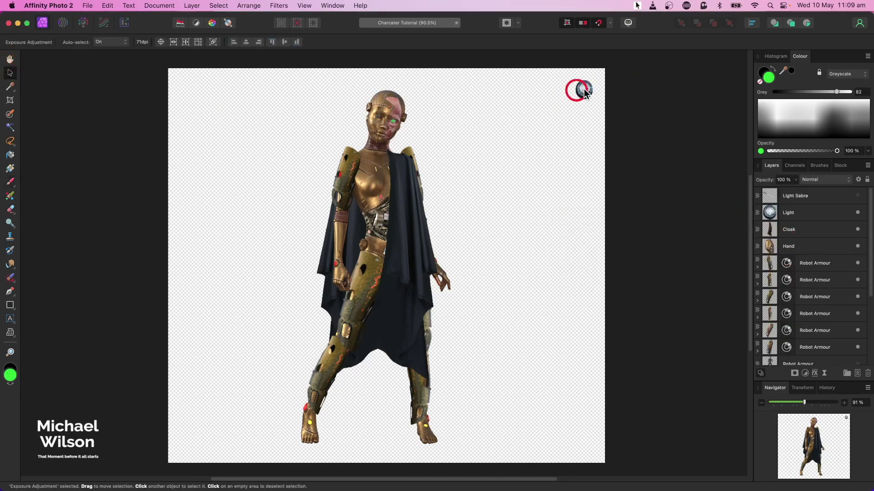
{"action": "left_click_drag", "start_coordinate": [583, 90], "coordinate": [409, 165]}
{"action": "mouse_move", "coordinate": [403, 172]}
{"action": "left_mouse_down"}
{"action": "mouse_move", "coordinate": [403, 163]}
{"action": "mouse_move", "coordinate": [400, 169]}
{"action": "left_mouse_up"}
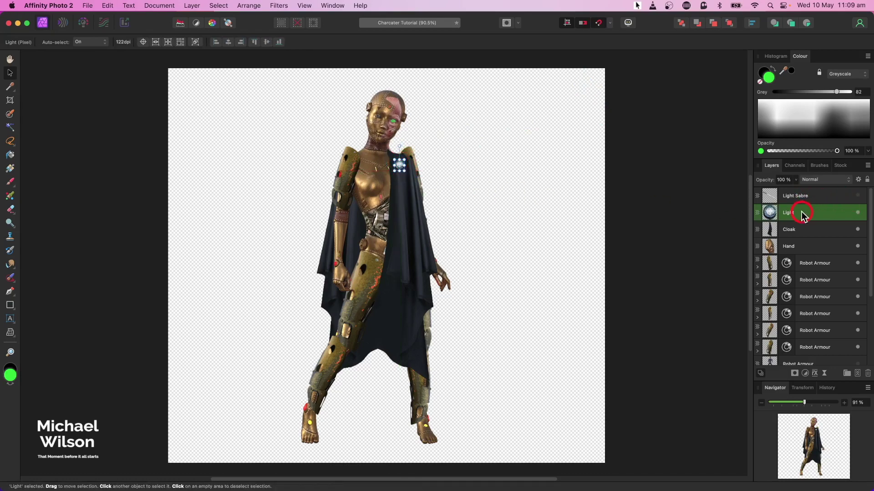
Step: Give the Light layer a Pillow Bevel / Emboss effect with a 0.8 px radius
{"action": "left_click", "coordinate": [814, 374]}
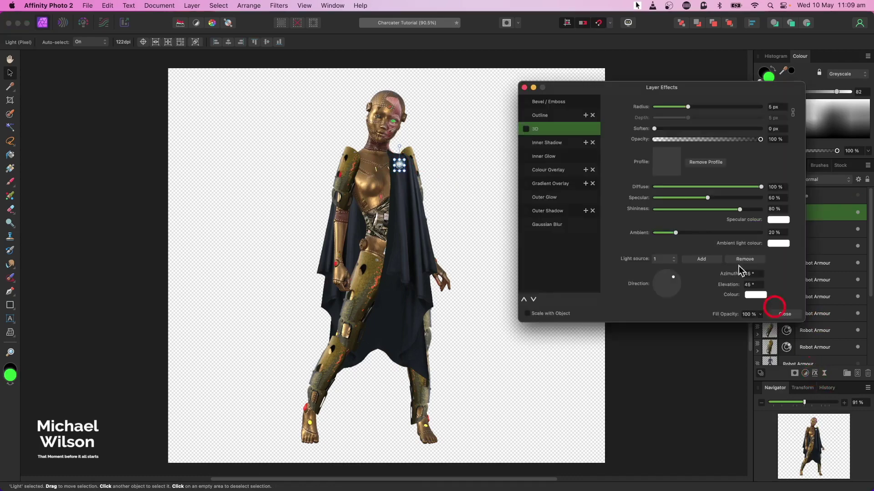
{"action": "left_click", "coordinate": [532, 102]}
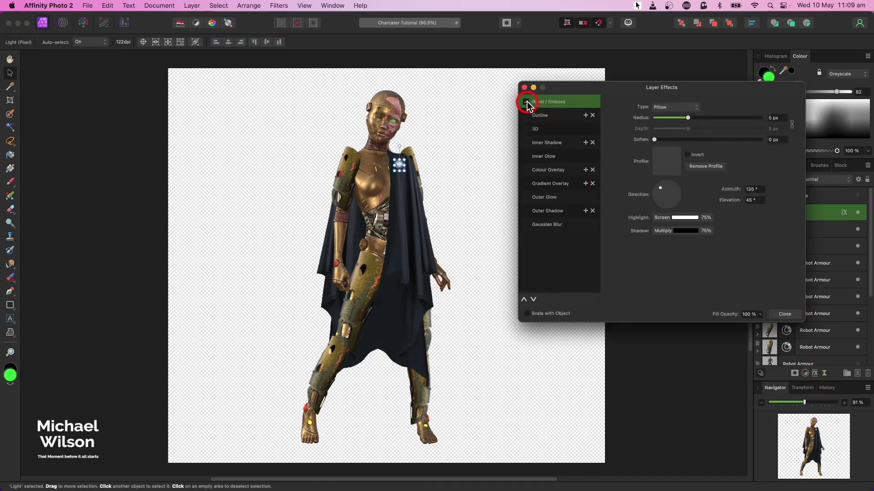
{"action": "left_click_drag", "start_coordinate": [687, 118], "coordinate": [680, 120]}
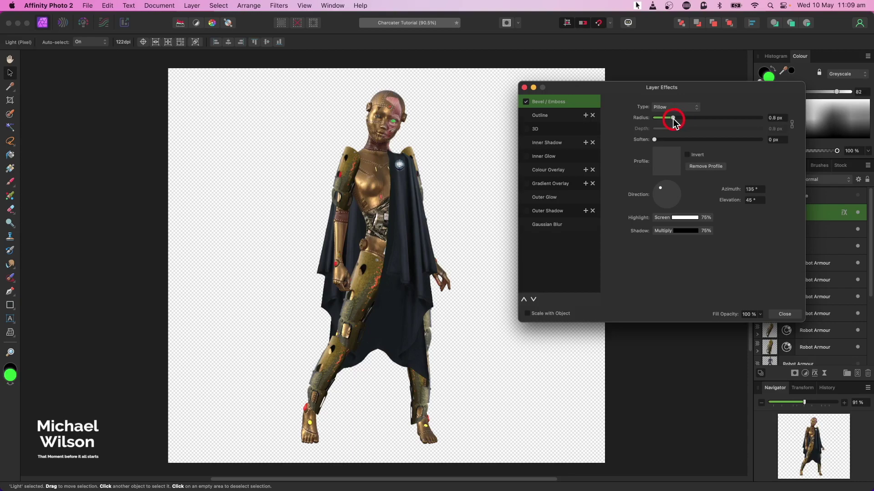
{"action": "left_click", "coordinate": [525, 87]}
{"action": "left_click", "coordinate": [646, 122]}
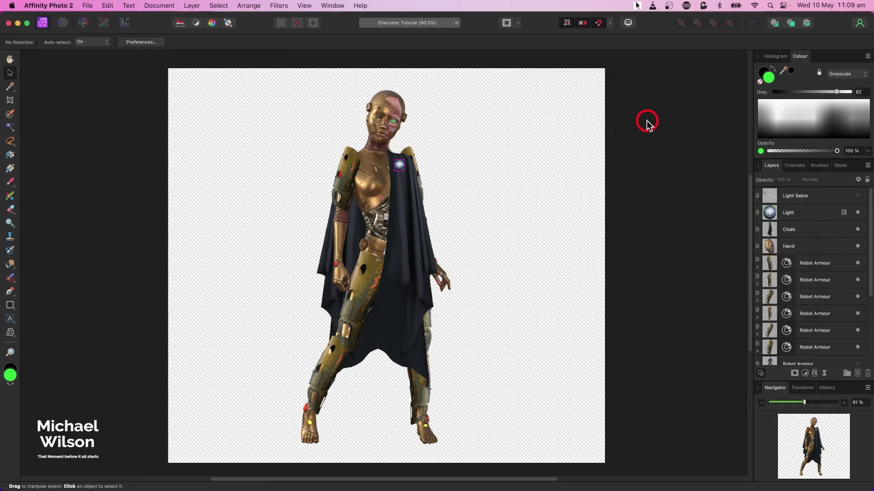
Step: Reposition the Light ornament slightly higher and closer to the chest, near the cloak's upper edge
{"action": "left_click", "coordinate": [400, 170]}
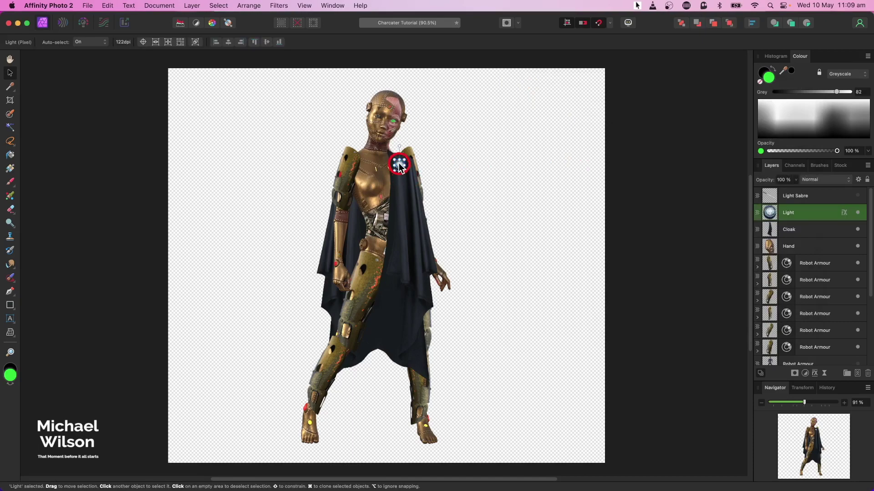
{"action": "left_click_drag", "start_coordinate": [398, 162], "coordinate": [400, 162]}
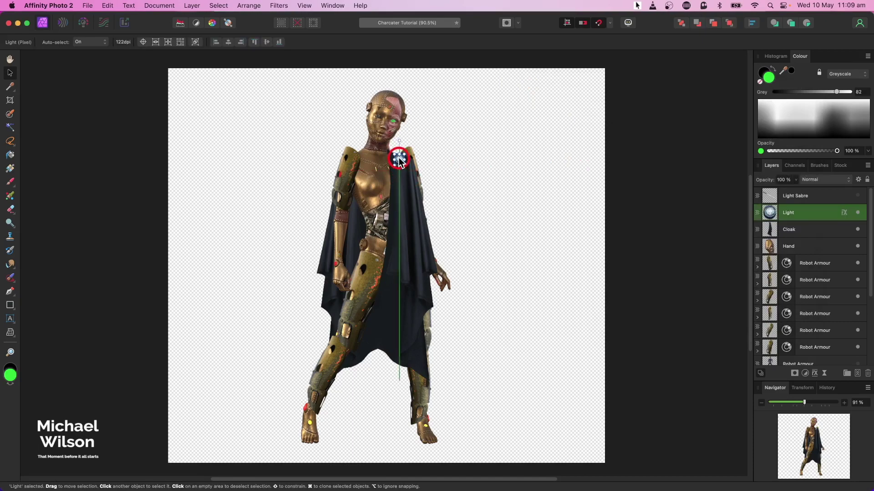
{"action": "left_click", "coordinate": [722, 169]}
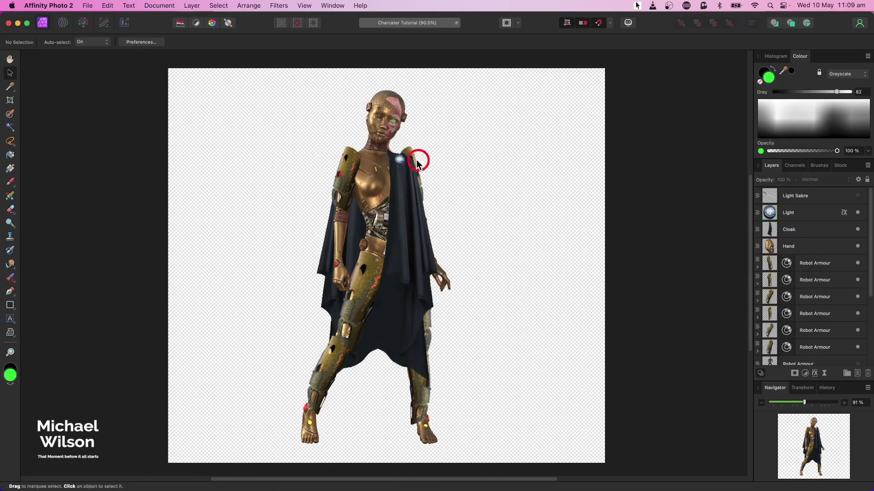
{"action": "left_click", "coordinate": [396, 163]}
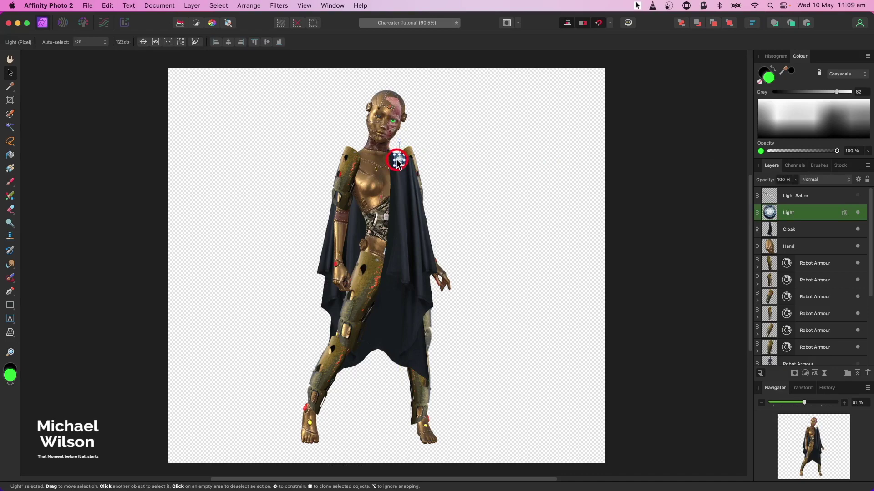
{"action": "left_click", "coordinate": [633, 169]}
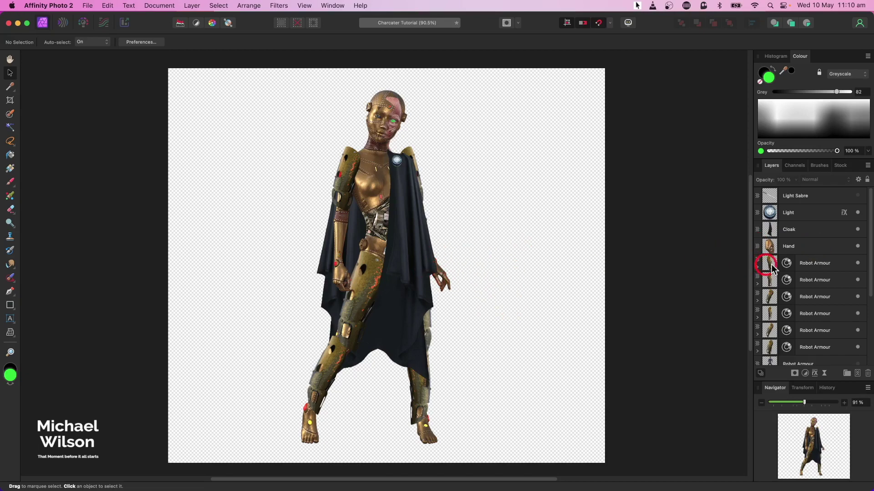
Step: Make the Light Sabre layer visible and add a mask to it
{"action": "scroll", "coordinate": [787, 271], "scroll_direction": "down", "scroll_amount": 5}
{"action": "scroll", "coordinate": [787, 271], "scroll_direction": "up", "scroll_amount": 5}
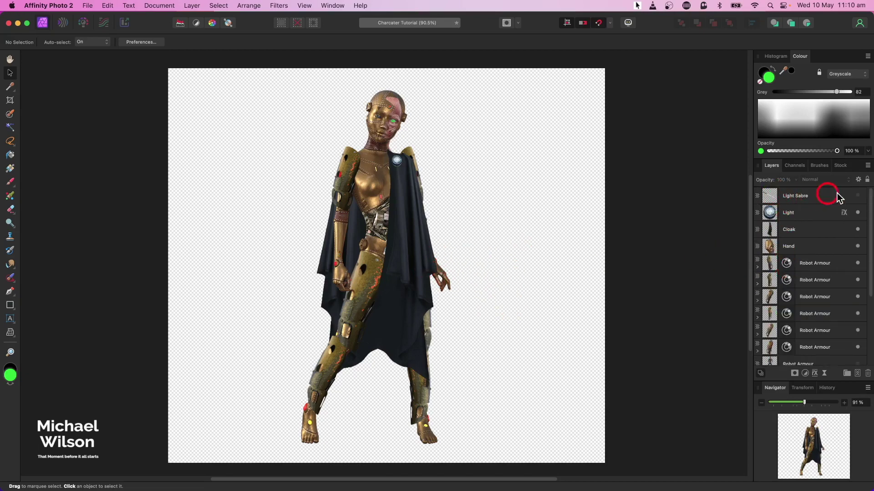
{"action": "left_click", "coordinate": [857, 196]}
{"action": "left_click", "coordinate": [578, 86]}
{"action": "left_click", "coordinate": [772, 195]}
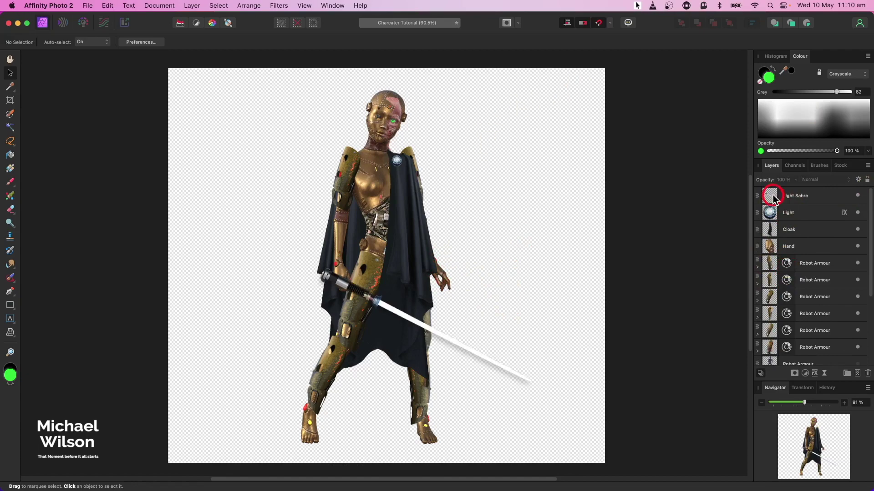
{"action": "left_click", "coordinate": [794, 373]}
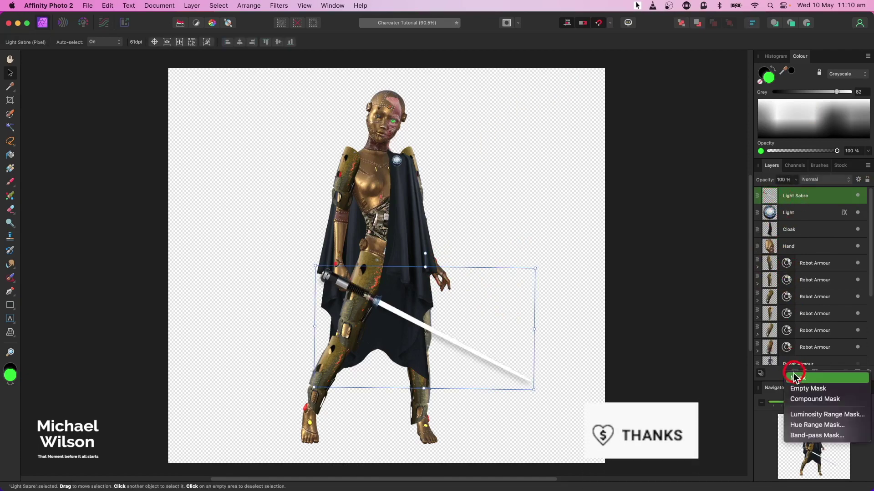
{"action": "left_click", "coordinate": [801, 378]}
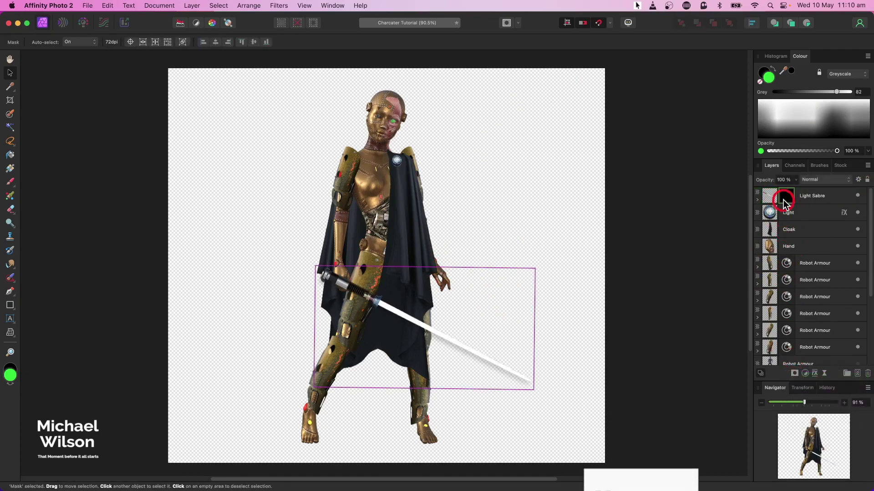
Step: Paint black on the Light Sabre mask with a 19.5 px brush at 30% flow to hide the hilt where the hand grips it
{"action": "left_click", "coordinate": [11, 182]}
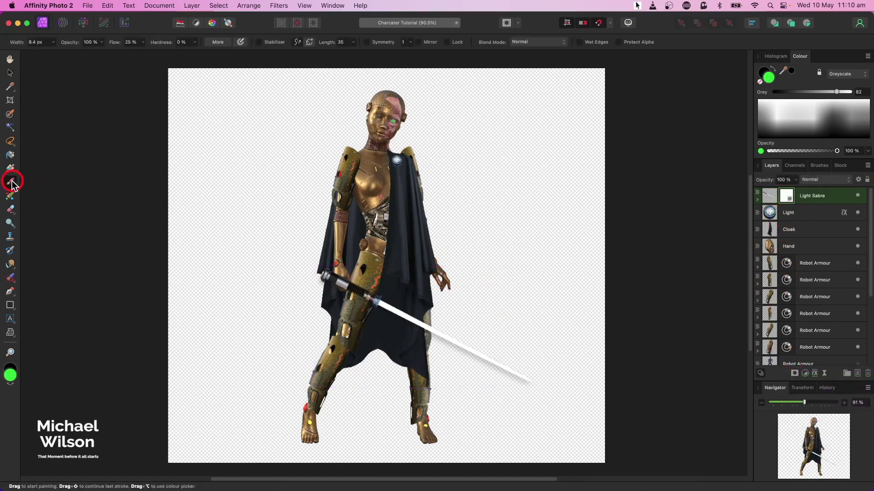
{"action": "left_click", "coordinate": [770, 69]}
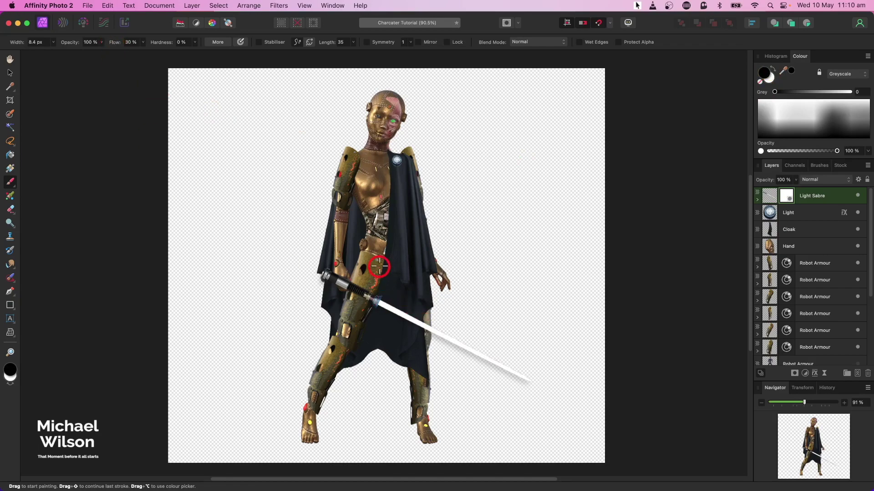
{"action": "scroll", "coordinate": [379, 267], "scroll_direction": "up", "scroll_amount": 10}
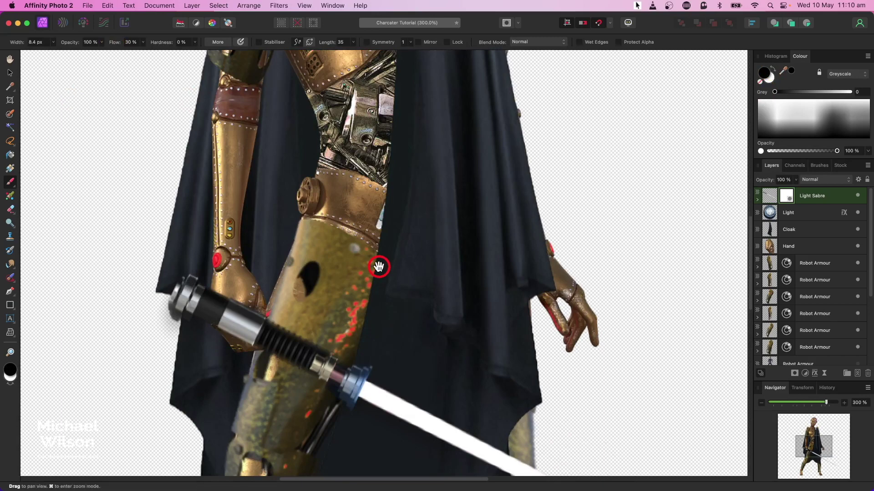
{"action": "left_click_drag", "start_coordinate": [291, 272], "coordinate": [421, 114]}
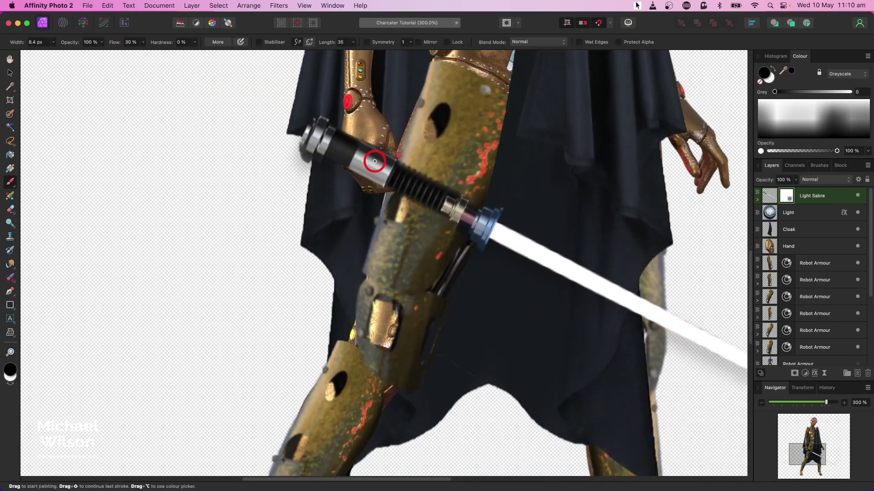
{"action": "left_click_drag", "start_coordinate": [362, 150], "coordinate": [349, 163]}
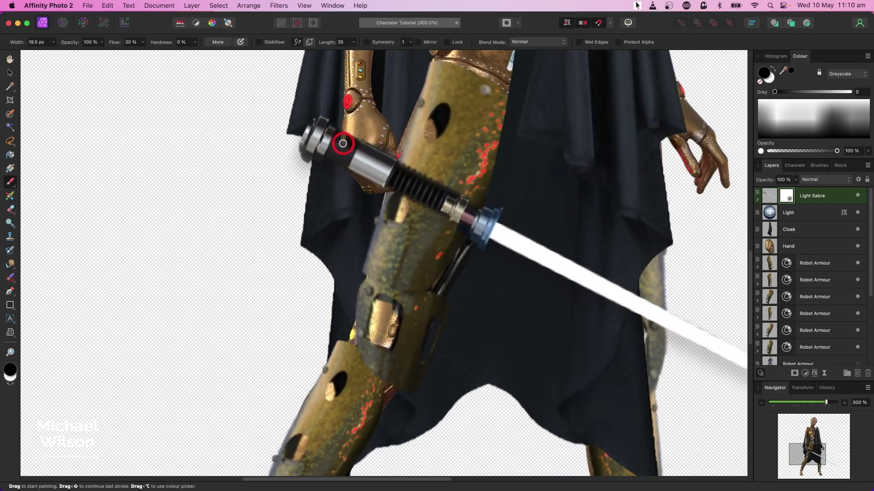
{"action": "left_click_drag", "start_coordinate": [350, 140], "coordinate": [347, 166]}
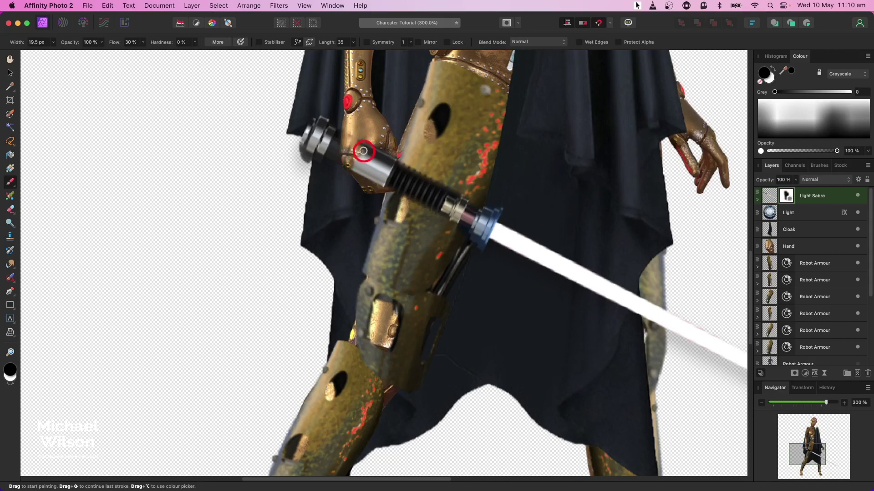
{"action": "mouse_move", "coordinate": [347, 134]}
{"action": "left_mouse_down"}
{"action": "mouse_move", "coordinate": [345, 164]}
{"action": "mouse_move", "coordinate": [352, 168]}
{"action": "mouse_move", "coordinate": [373, 146]}
{"action": "mouse_move", "coordinate": [376, 180]}
{"action": "left_mouse_up"}
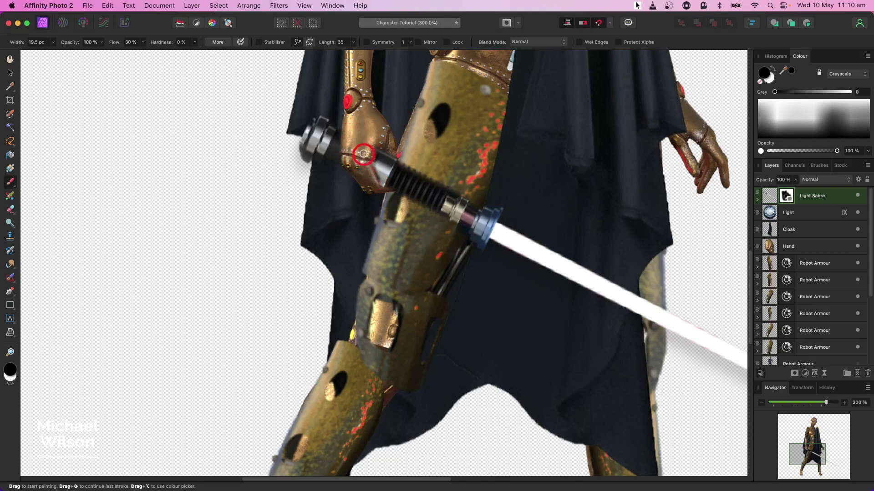
{"action": "left_click_drag", "start_coordinate": [391, 151], "coordinate": [385, 150]}
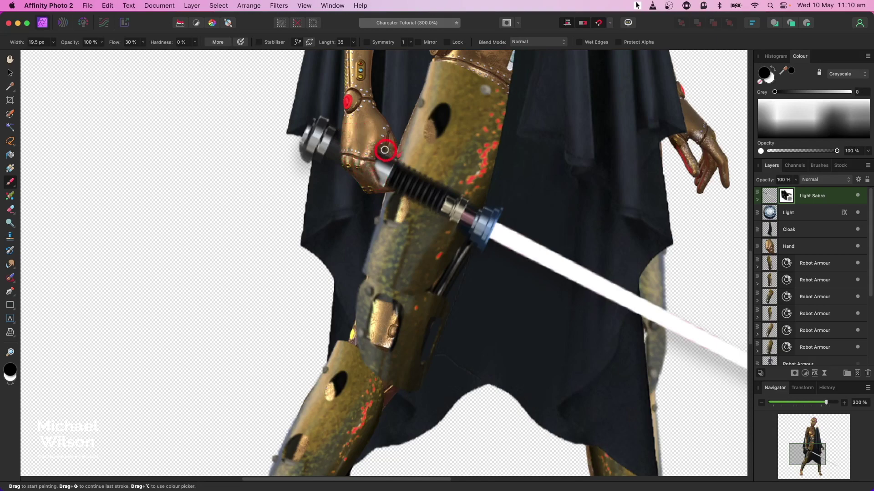
{"action": "mouse_move", "coordinate": [376, 182]}
{"action": "left_mouse_down"}
{"action": "mouse_move", "coordinate": [387, 193]}
{"action": "mouse_move", "coordinate": [373, 181]}
{"action": "left_mouse_up"}
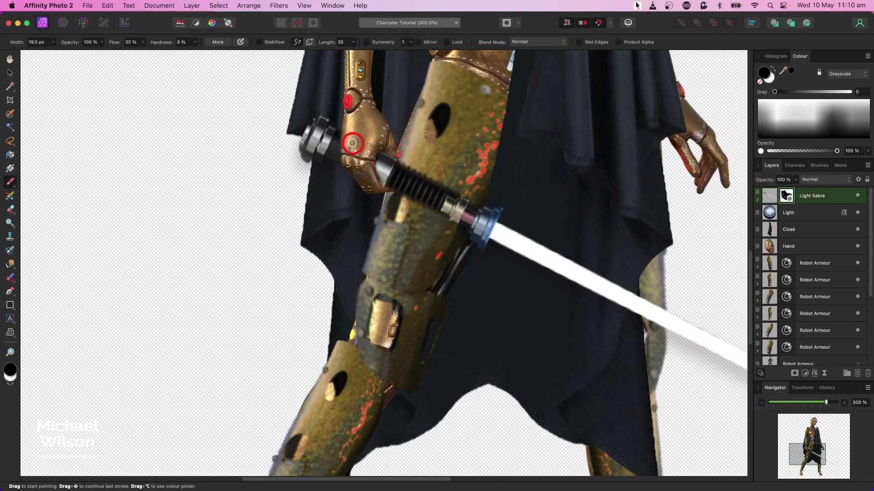
{"action": "left_click_drag", "start_coordinate": [353, 143], "coordinate": [364, 135]}
Step: Paint white on the Light Sabre mask to restore the hilt along the edge of the gripping fingers
{"action": "key", "text": "x"}
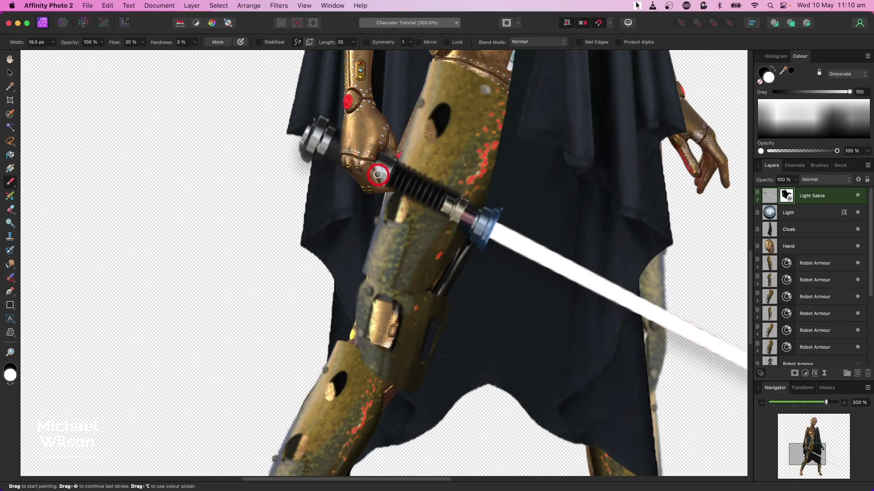
{"action": "mouse_move", "coordinate": [378, 174]}
{"action": "left_mouse_down"}
{"action": "mouse_move", "coordinate": [383, 183]}
{"action": "mouse_move", "coordinate": [348, 167]}
{"action": "mouse_move", "coordinate": [347, 144]}
{"action": "mouse_move", "coordinate": [336, 134]}
{"action": "mouse_move", "coordinate": [338, 167]}
{"action": "mouse_move", "coordinate": [436, 232]}
{"action": "mouse_move", "coordinate": [402, 171]}
{"action": "mouse_move", "coordinate": [393, 184]}
{"action": "mouse_move", "coordinate": [355, 145]}
{"action": "mouse_move", "coordinate": [395, 153]}
{"action": "left_mouse_up"}
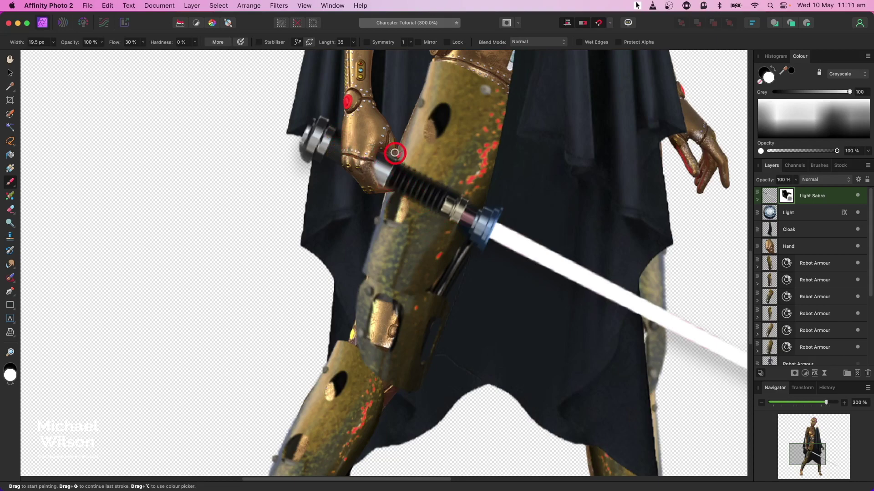
{"action": "key", "text": "super+0"}
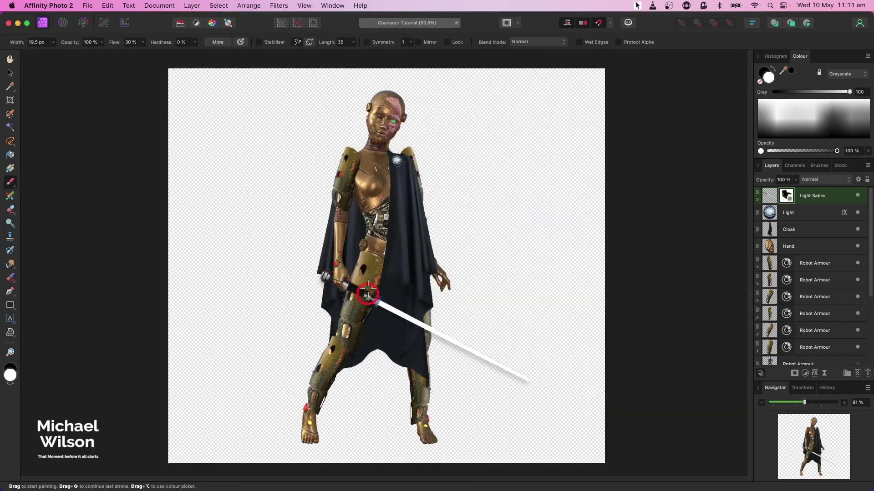
Step: Add a new pixel layer above the Light Sabre layer and set its blend mode to Glow
{"action": "left_click", "coordinate": [770, 195]}
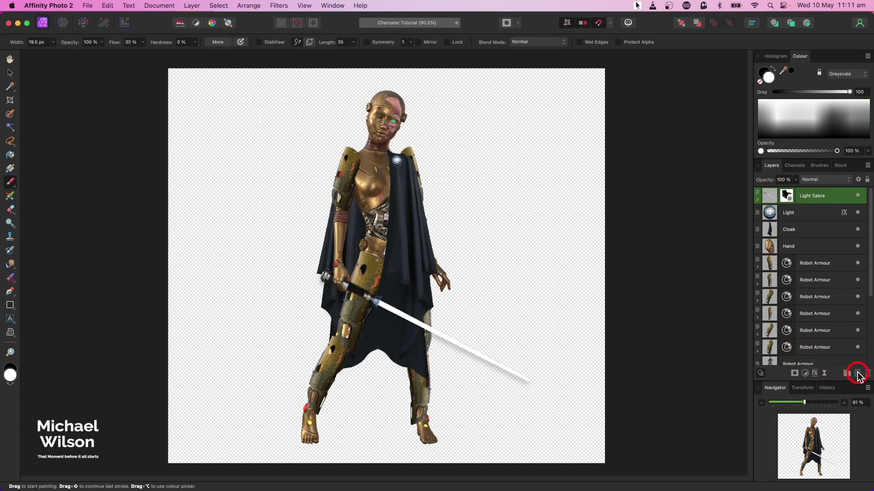
{"action": "left_click", "coordinate": [858, 375]}
{"action": "left_click", "coordinate": [821, 180]}
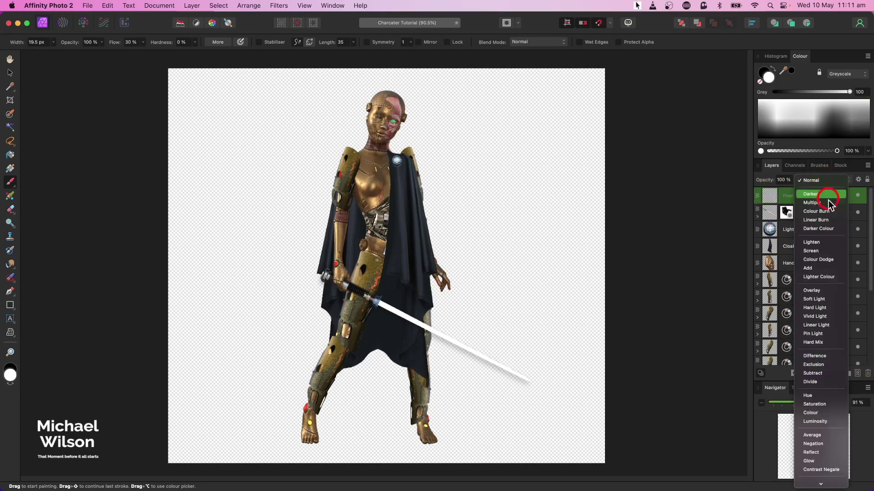
{"action": "left_click", "coordinate": [811, 461]}
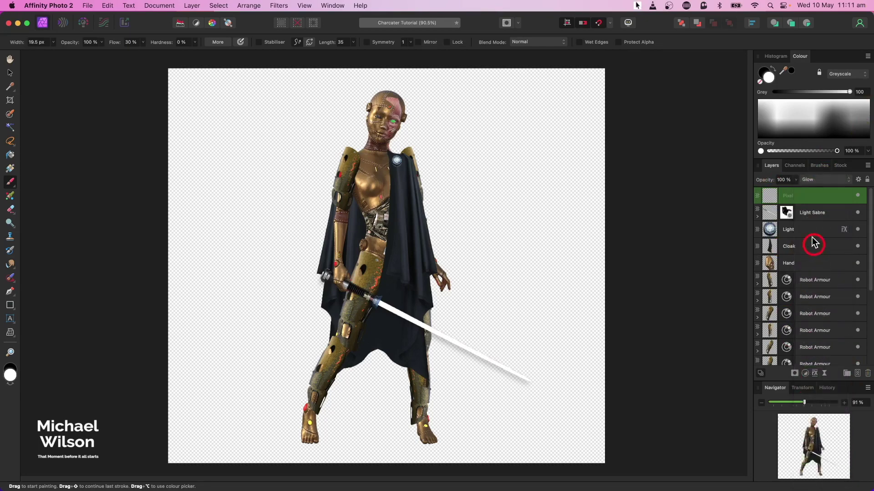
Step: Paint a pure red glow along the sabre blade on the Glow layer, using progressively wider soft strokes up to 298.2 px at 30% flow
{"action": "double_click", "coordinate": [768, 78]}
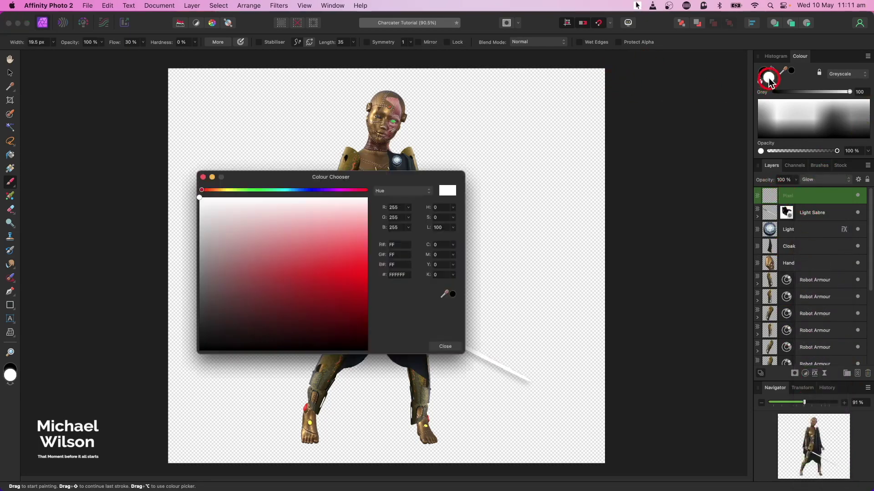
{"action": "left_click", "coordinate": [368, 279]}
{"action": "left_click", "coordinate": [203, 177]}
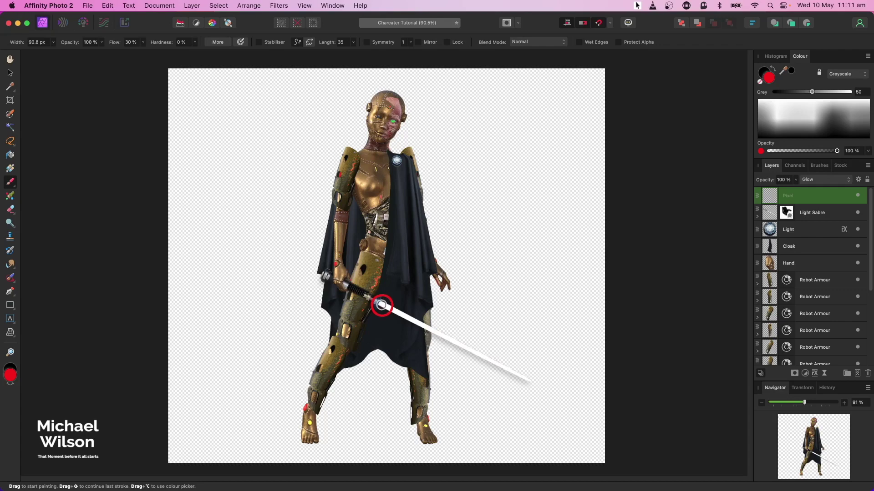
{"action": "mouse_move", "coordinate": [381, 305]}
{"action": "left_mouse_down"}
{"action": "mouse_move", "coordinate": [419, 312]}
{"action": "mouse_move", "coordinate": [552, 384]}
{"action": "mouse_move", "coordinate": [529, 381]}
{"action": "left_mouse_up"}
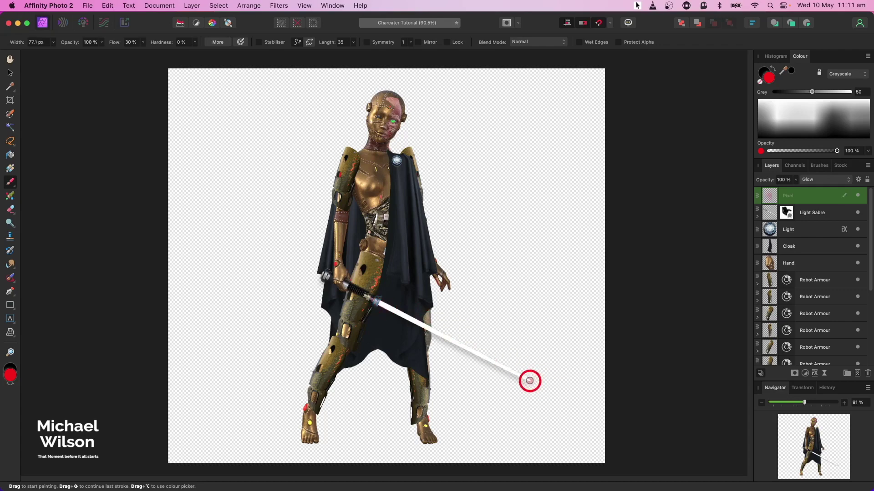
{"action": "left_click_drag", "start_coordinate": [529, 380], "coordinate": [528, 378]}
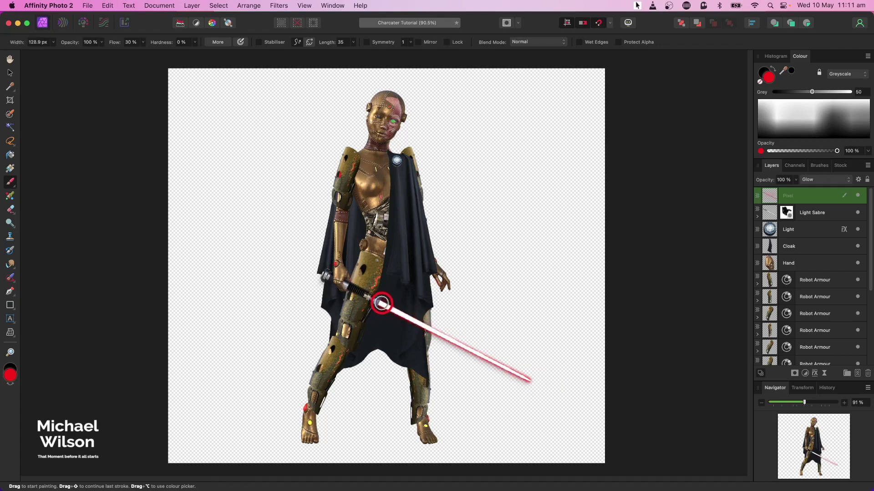
{"action": "mouse_move", "coordinate": [381, 304]}
{"action": "left_mouse_down"}
{"action": "mouse_move", "coordinate": [559, 377]}
{"action": "mouse_move", "coordinate": [528, 380]}
{"action": "left_mouse_up"}
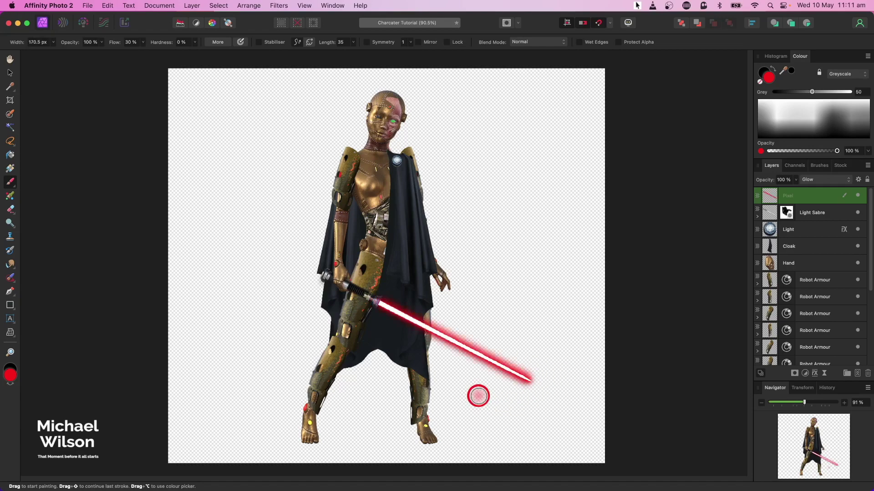
{"action": "key", "text": "]"}
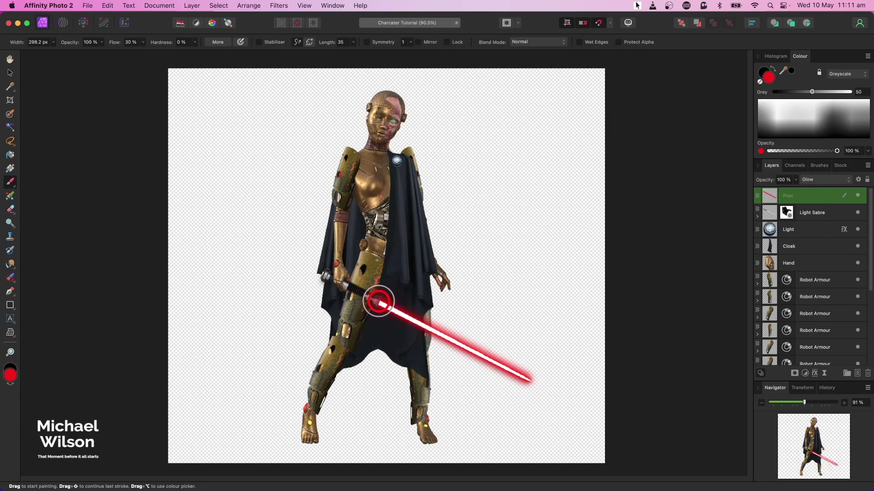
{"action": "mouse_move", "coordinate": [378, 302]}
{"action": "left_mouse_down"}
{"action": "mouse_move", "coordinate": [511, 364]}
{"action": "mouse_move", "coordinate": [529, 383]}
{"action": "left_mouse_up"}
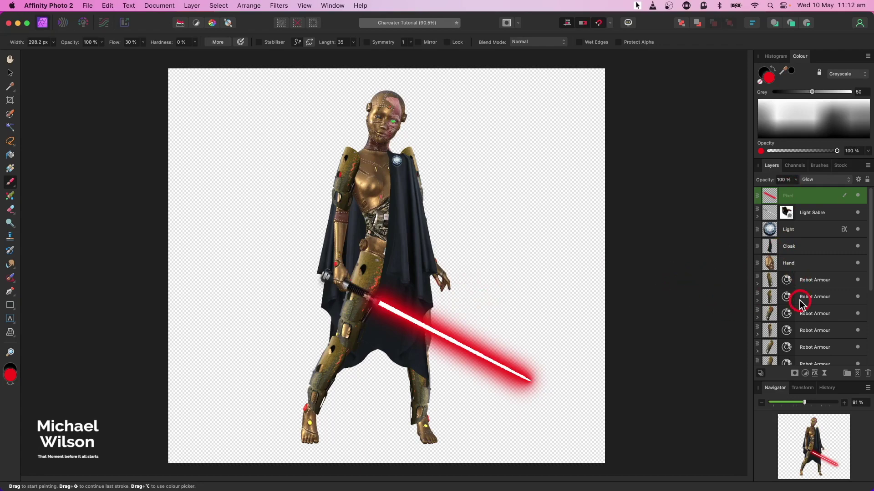
Step: Erase the stray red spots beside the figure from the glow layer with the Erase Brush
{"action": "scroll", "coordinate": [800, 301], "scroll_direction": "down", "scroll_amount": 5}
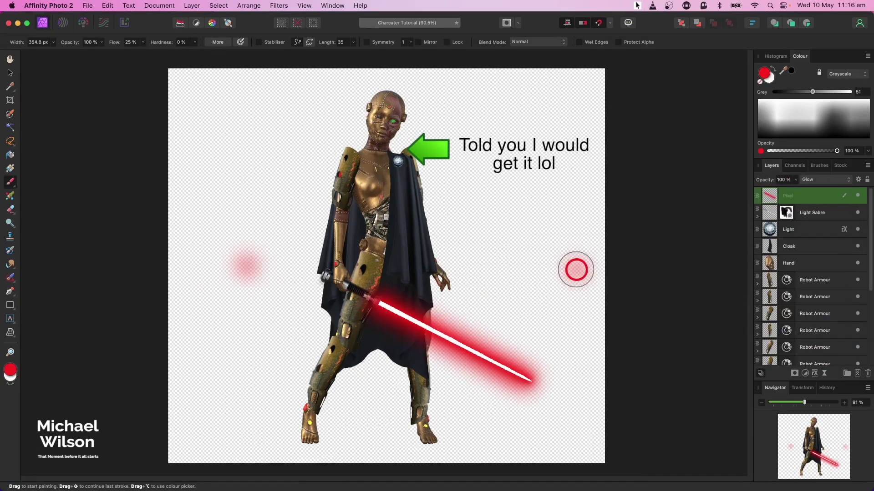
{"action": "key", "text": "bracketleft"}
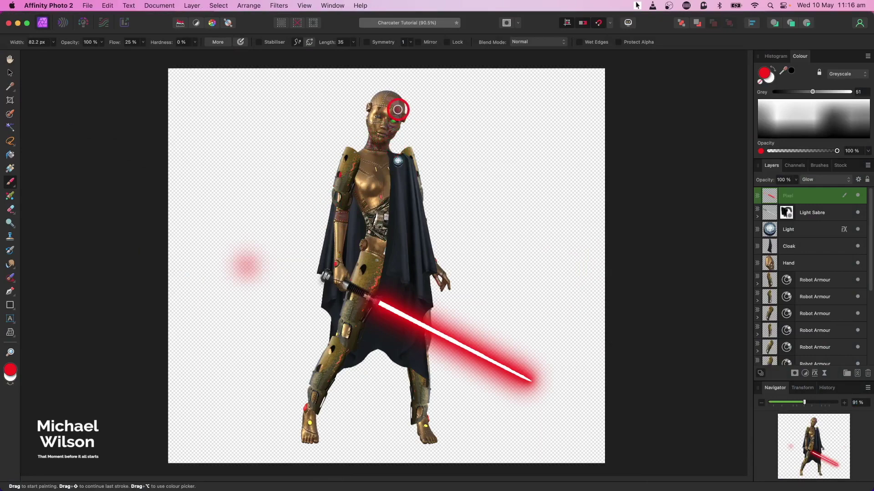
{"action": "left_click", "coordinate": [10, 209]}
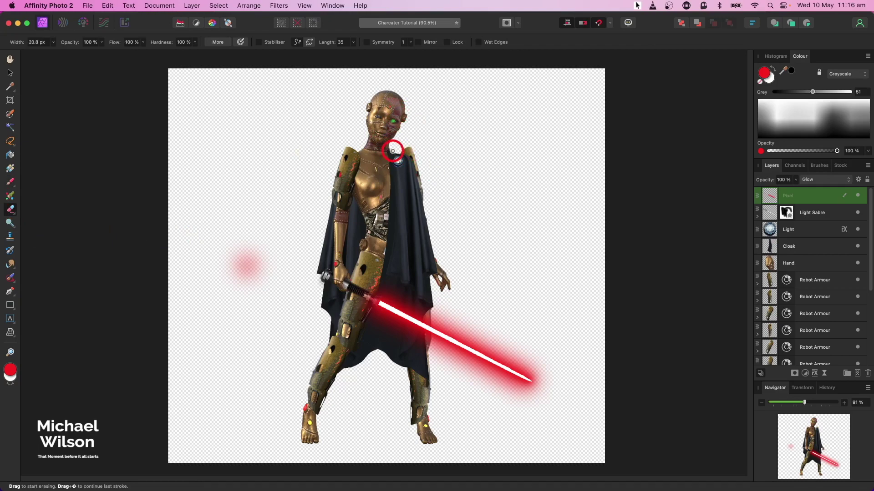
{"action": "scroll", "coordinate": [789, 321], "scroll_direction": "down", "scroll_amount": 5}
{"action": "left_click", "coordinate": [800, 341]}
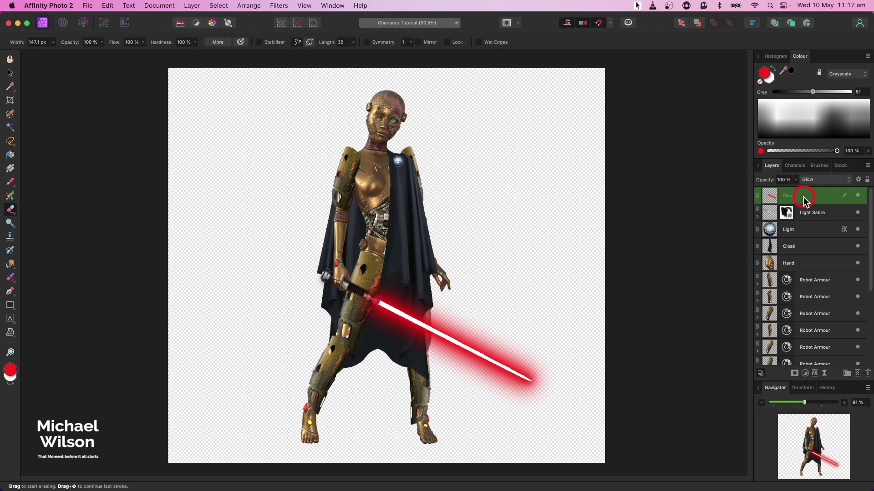
Step: Merge all visible layers into a new pixel layer above the glow layer
{"action": "mouse_move", "coordinate": [803, 199]}
{"action": "left_mouse_down"}
{"action": "mouse_move", "coordinate": [800, 268]}
{"action": "mouse_move", "coordinate": [801, 207]}
{"action": "left_mouse_up"}
{"action": "left_click", "coordinate": [193, 5]}
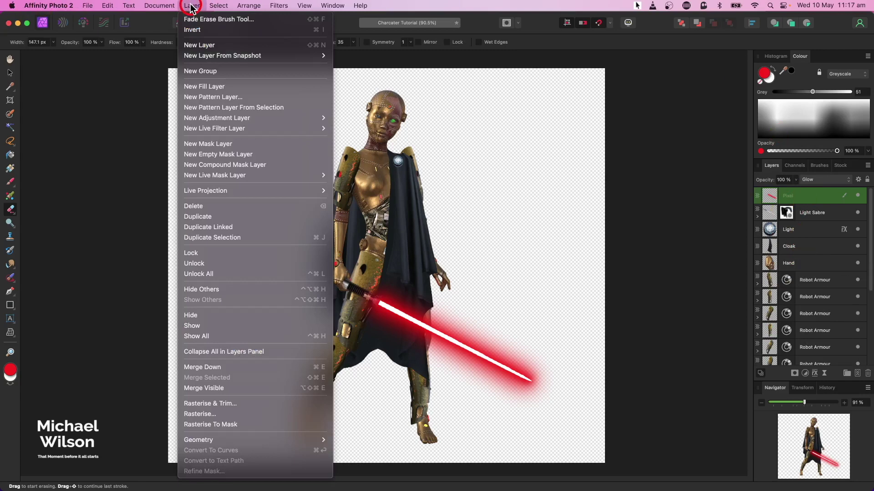
{"action": "left_click", "coordinate": [215, 388]}
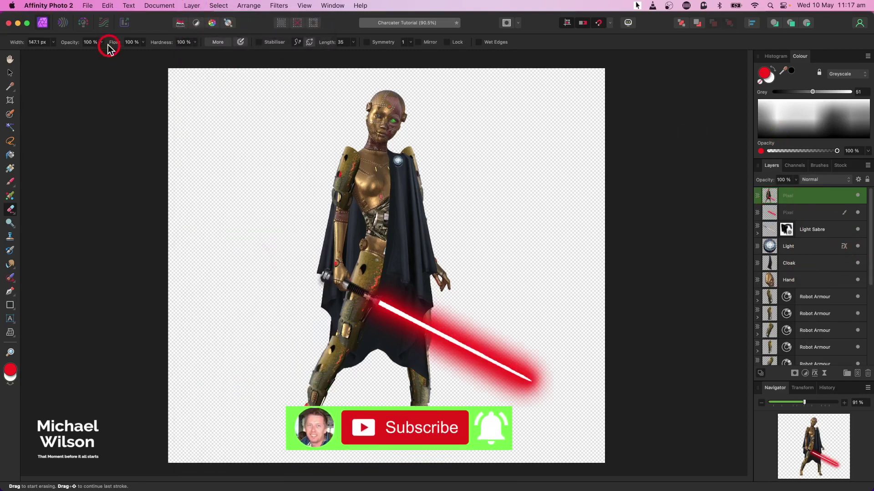
Step: Tone-map the merged layer with tone compression 19%, local contrast 26%, exposure -0.295 and vibrance 43%
{"action": "left_click", "coordinate": [104, 24]}
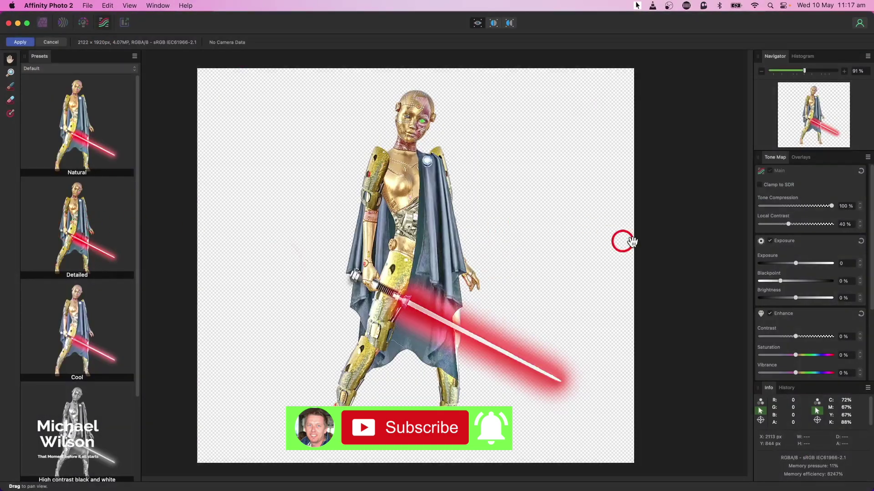
{"action": "left_click_drag", "start_coordinate": [821, 209], "coordinate": [778, 225]}
{"action": "left_click_drag", "start_coordinate": [794, 263], "coordinate": [790, 264]}
{"action": "left_click_drag", "start_coordinate": [795, 373], "coordinate": [826, 373]}
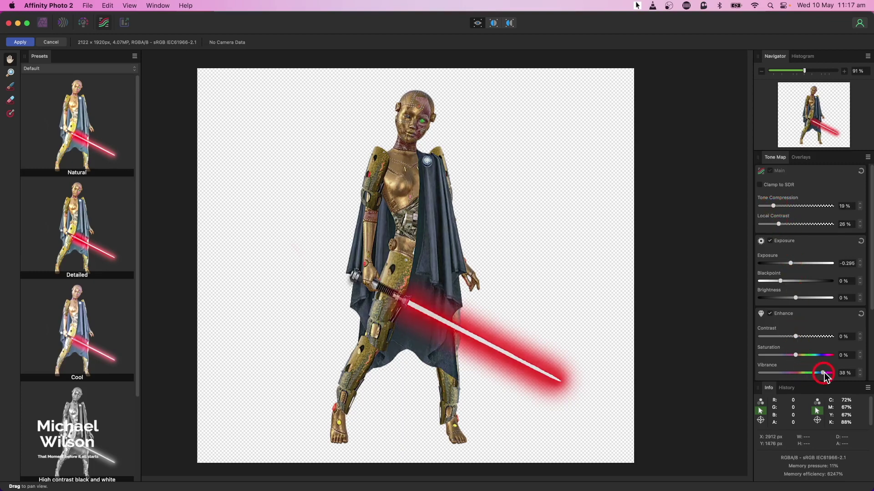
Step: Set the Detail Refinement amount to 49% and apply the tone mapping
{"action": "scroll", "coordinate": [816, 343], "scroll_direction": "down", "scroll_amount": 3}
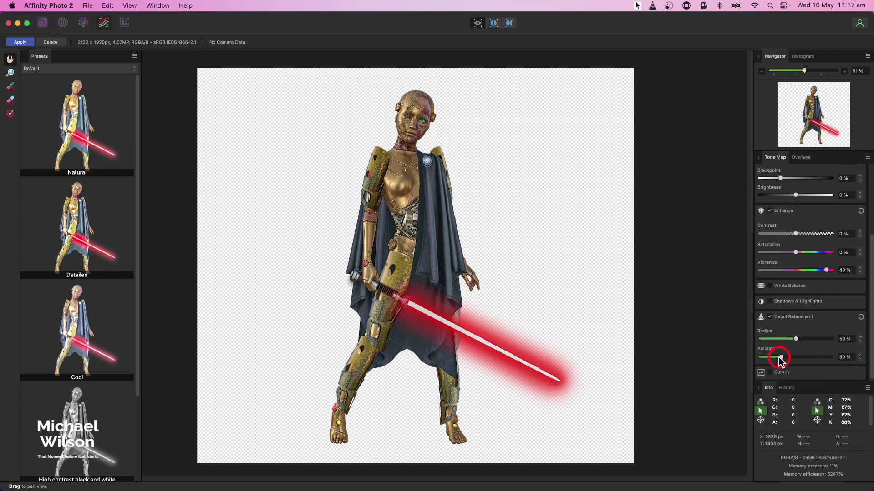
{"action": "left_click_drag", "start_coordinate": [781, 358], "coordinate": [794, 358]}
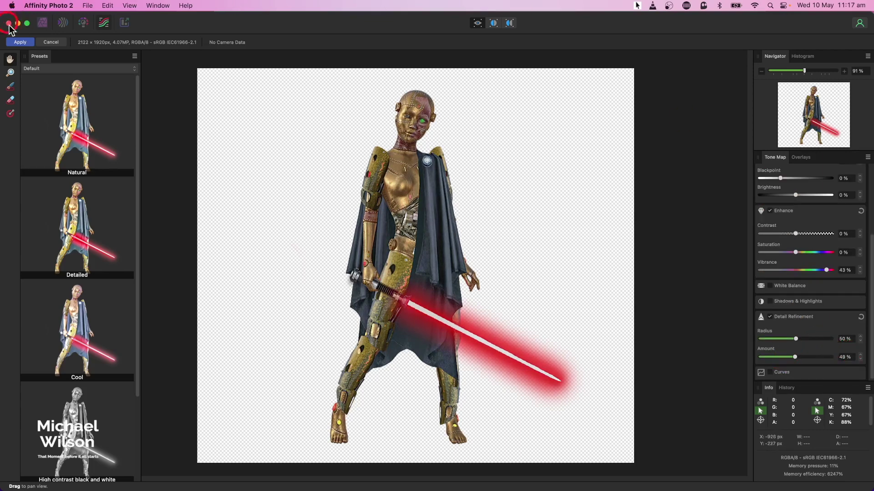
{"action": "left_click", "coordinate": [20, 42]}
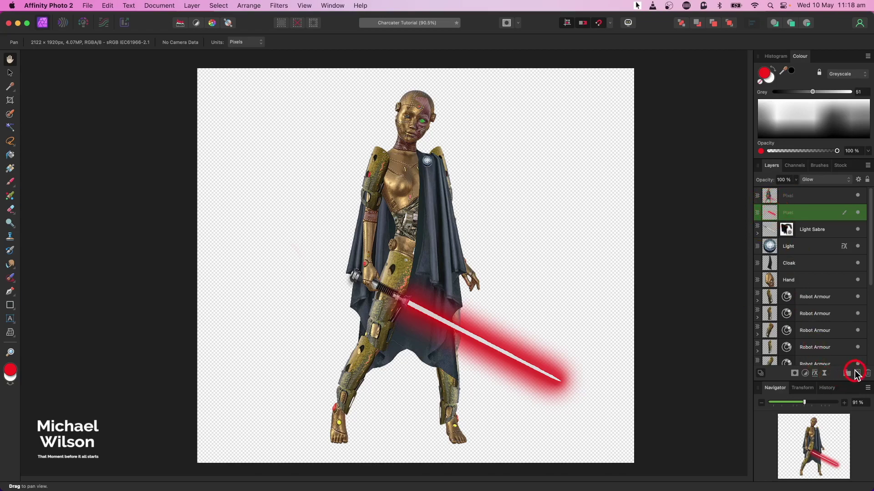
Step: Add a pixel layer directly beneath the merged figure and flood fill it with black as the background
{"action": "left_click", "coordinate": [858, 374]}
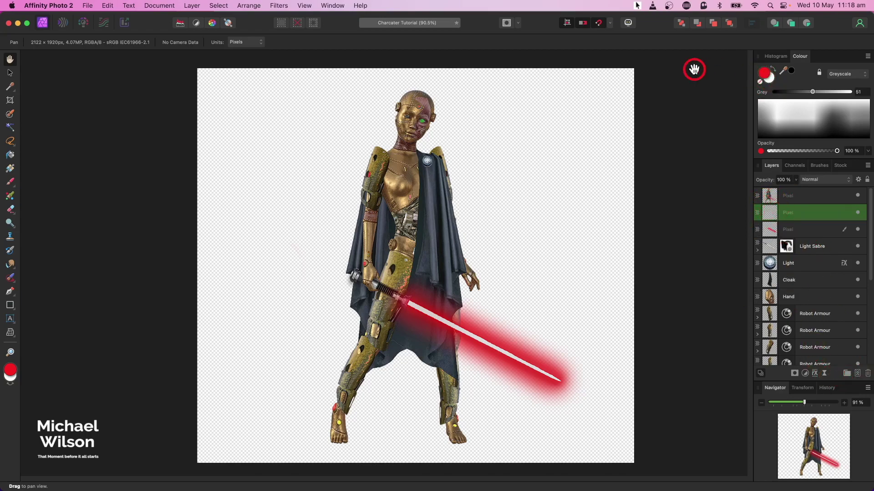
{"action": "key", "text": "d"}
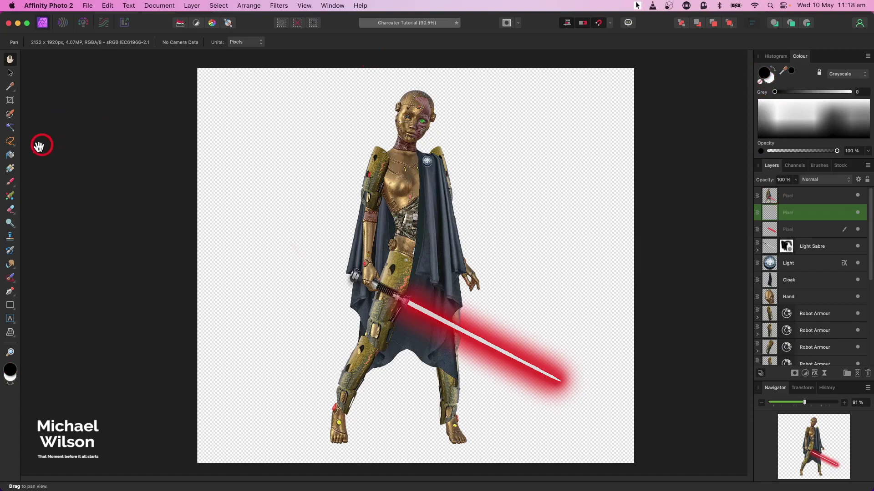
{"action": "left_click", "coordinate": [12, 151]}
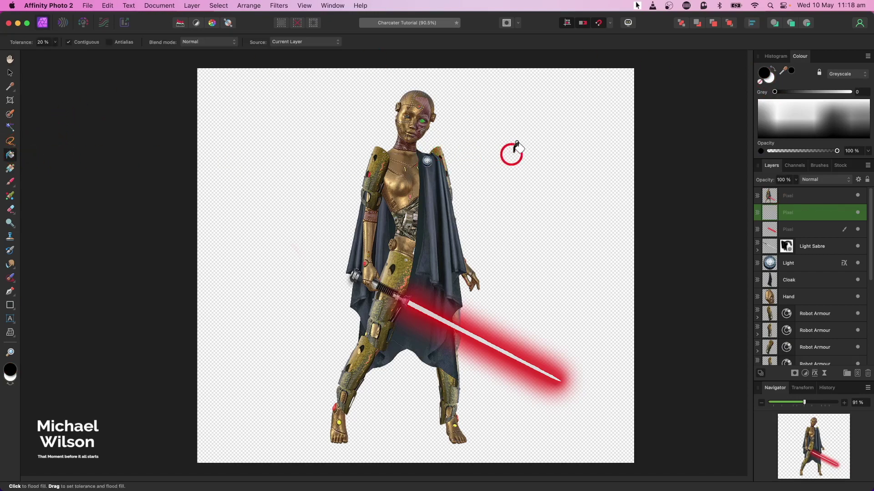
{"action": "left_click", "coordinate": [587, 174]}
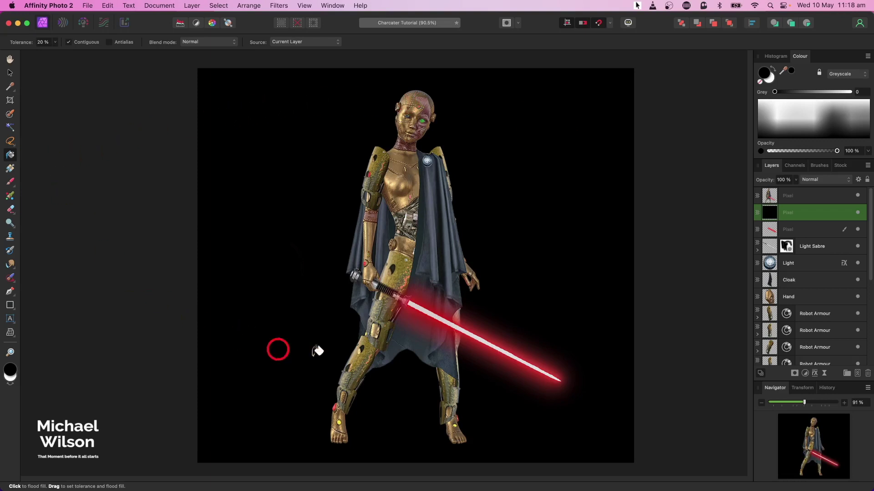